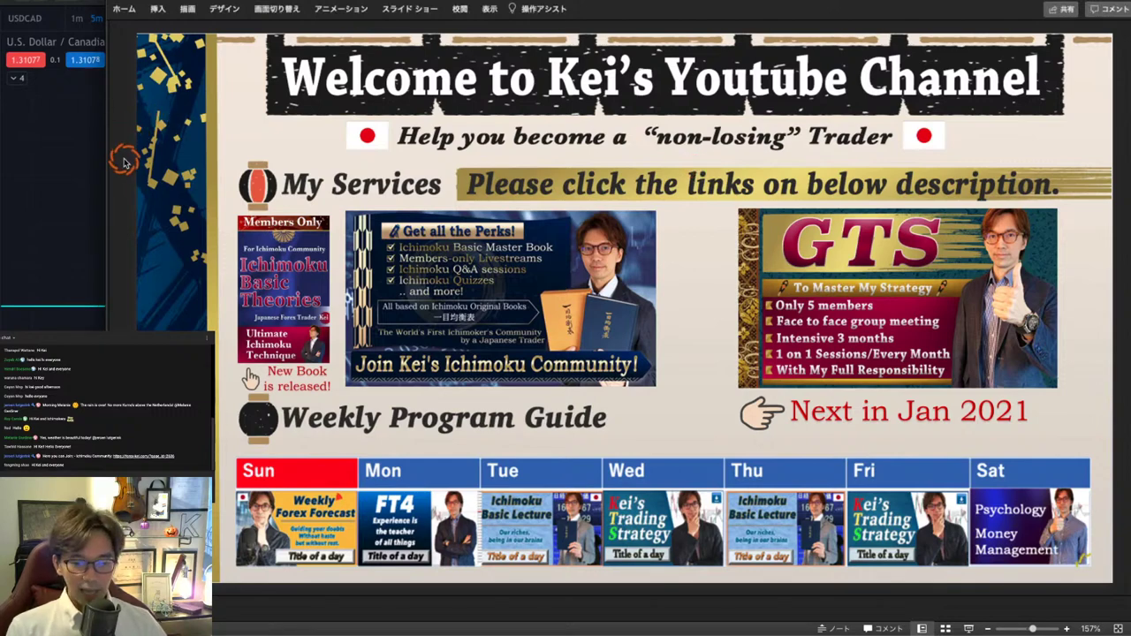
- Show the moderators slide, switch to the trader's website and highlight the Chiko span breakout strategy entry in the October 2020 schedule
scroll(124, 161, "down", 1)
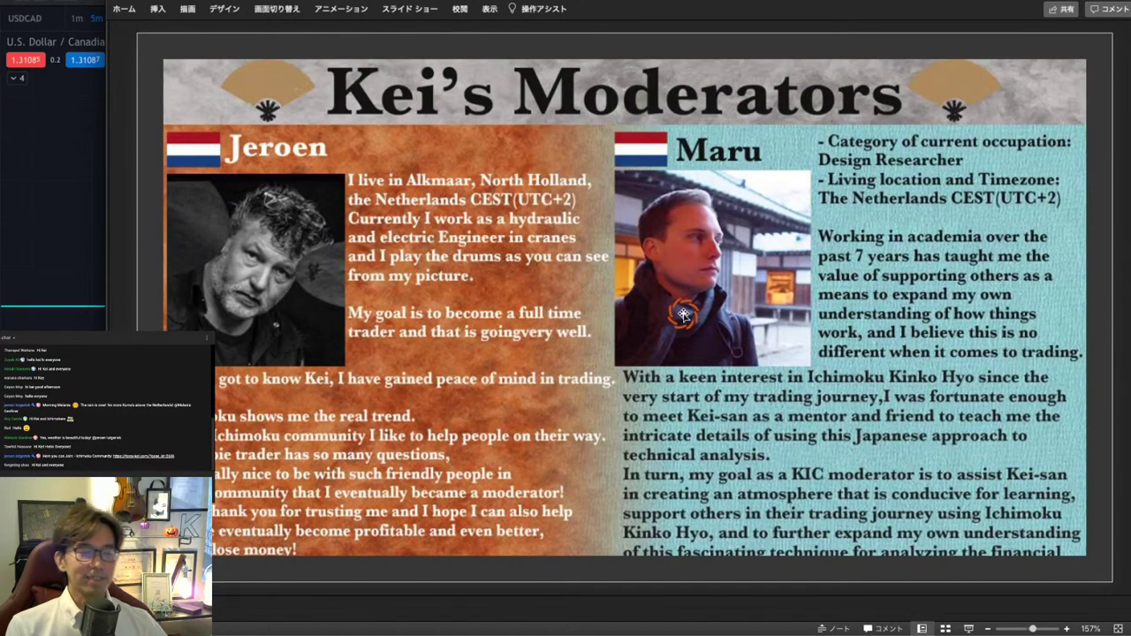
key("ctrl+super+Right")
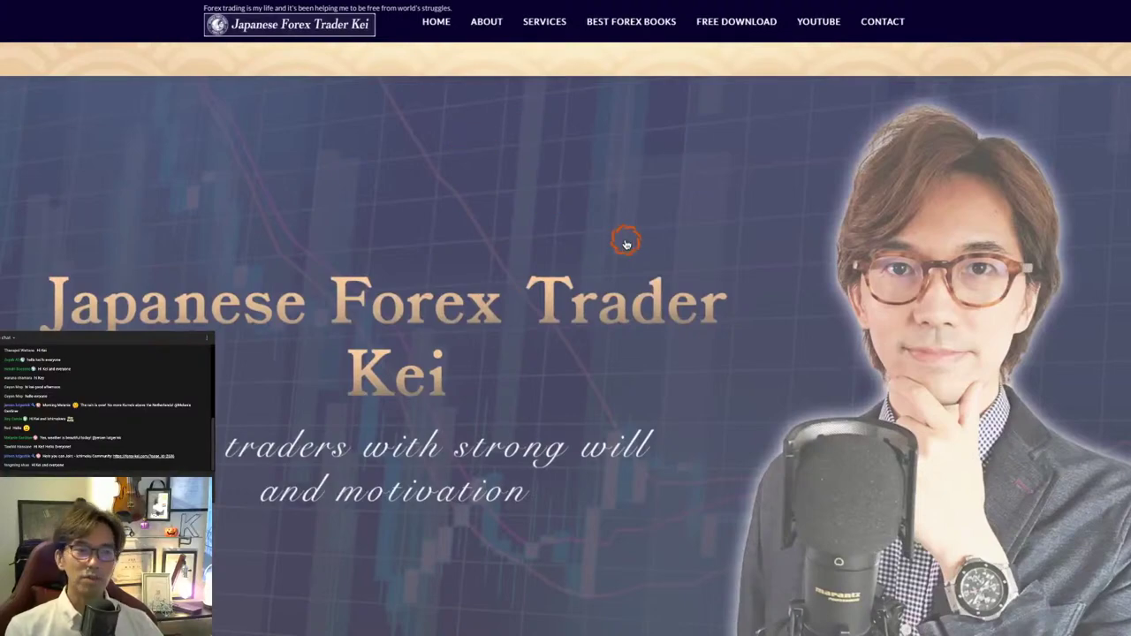
scroll(626, 244, "down", 7)
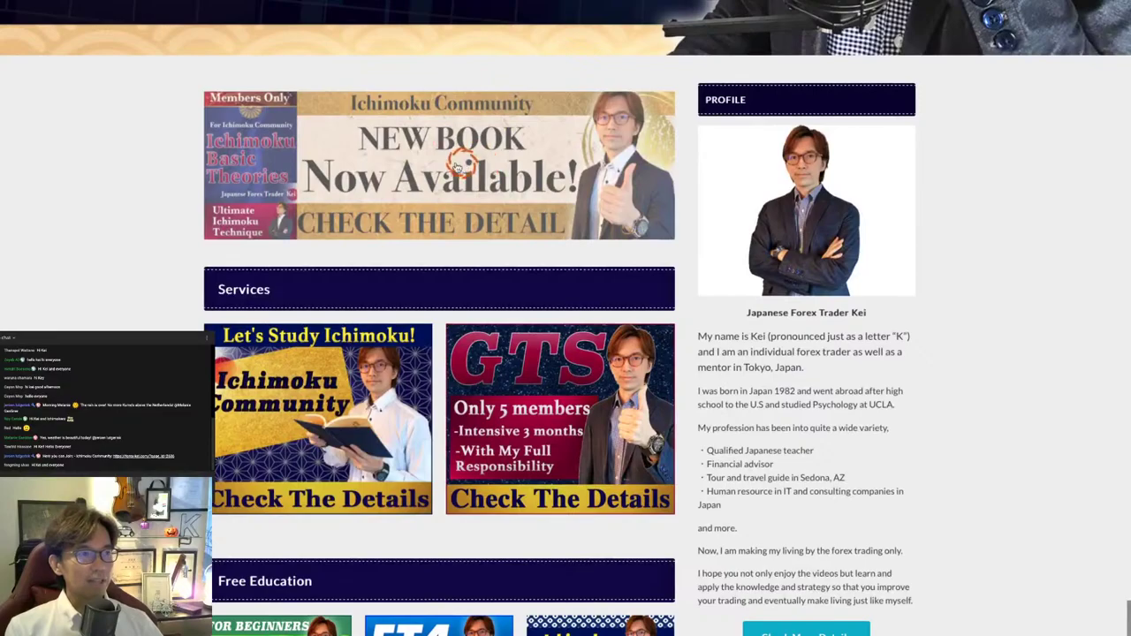
scroll(215, 318, "down", 10)
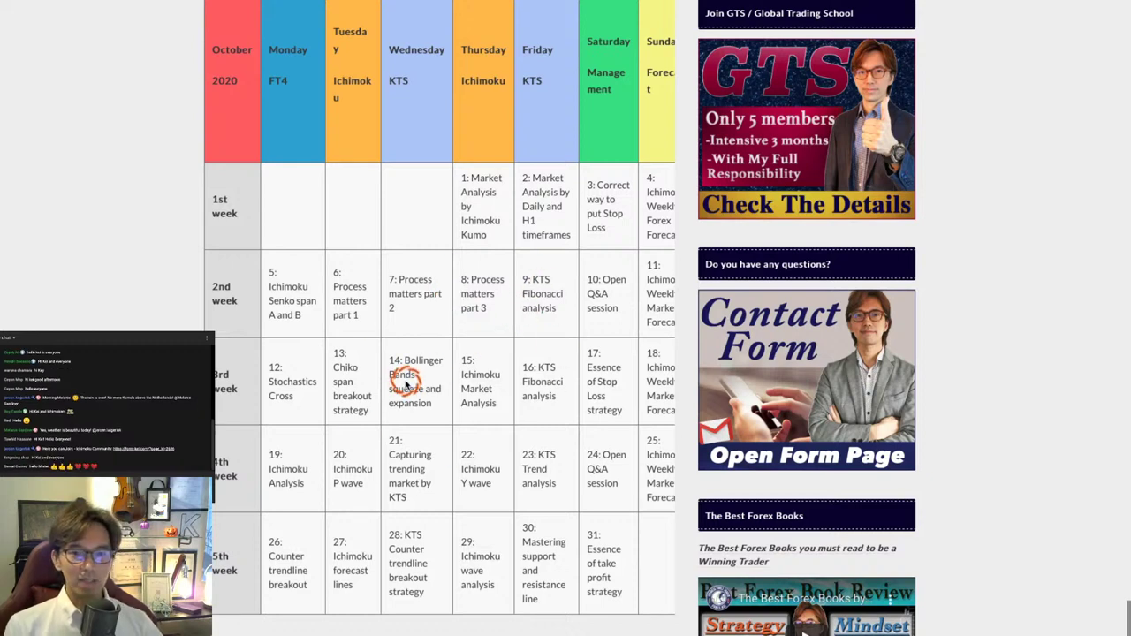
left_click_drag(341, 353, 369, 420)
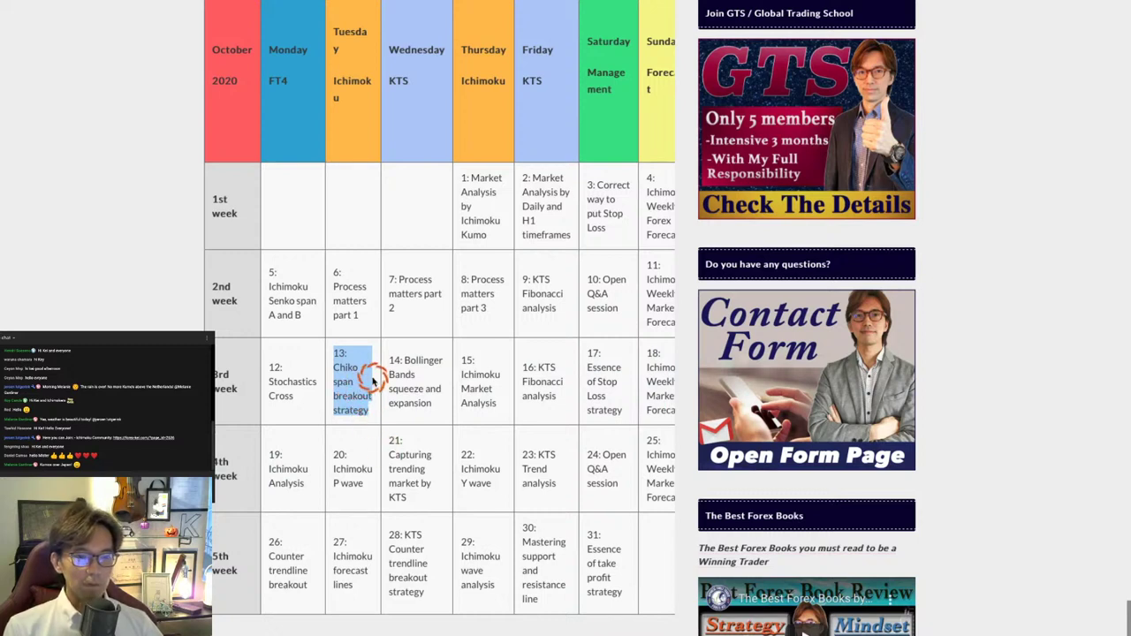
left_click(354, 375)
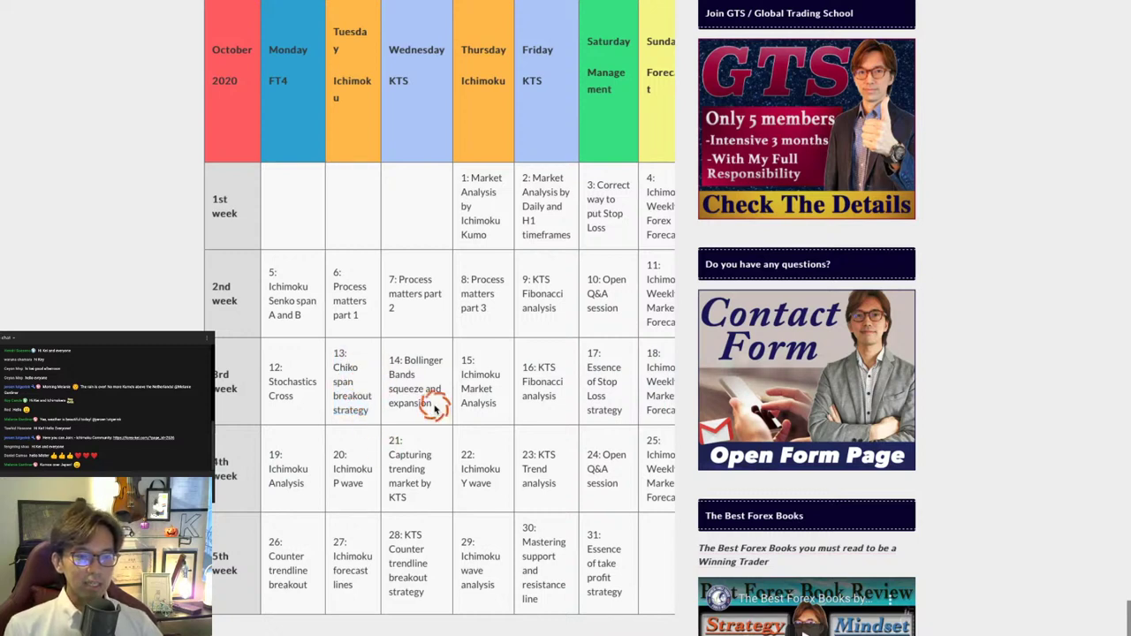
- Review the website's October 2020 live schedule, members-only Ichimoku Community Live Program and moderator introduction
scroll(454, 412, "down", 4)
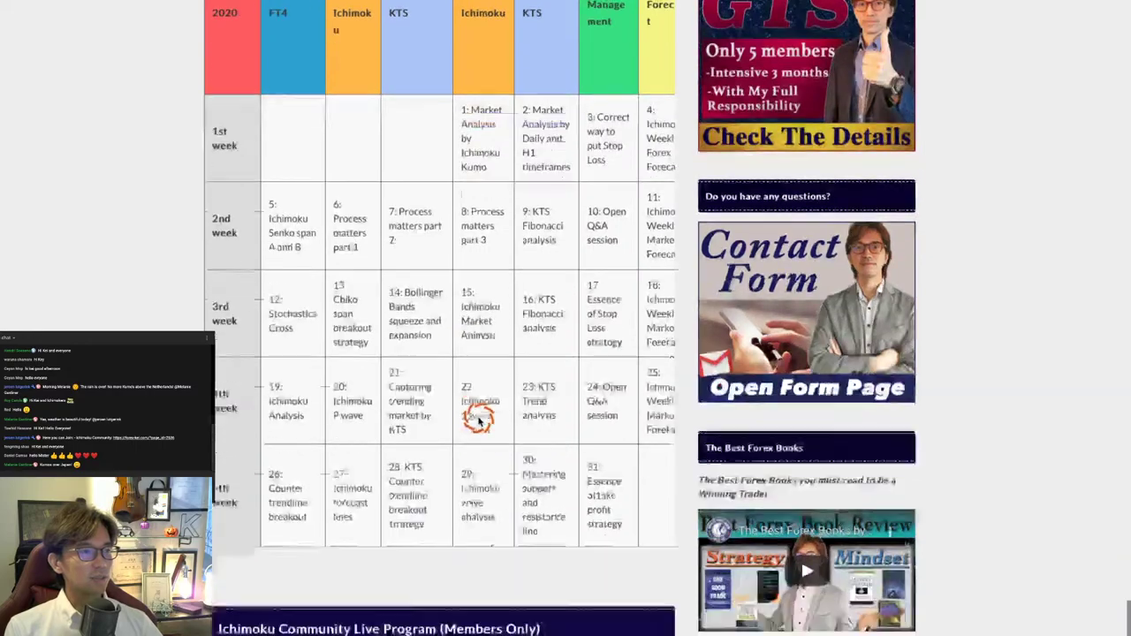
scroll(478, 419, "up", 3)
scroll(478, 417, "down", 5)
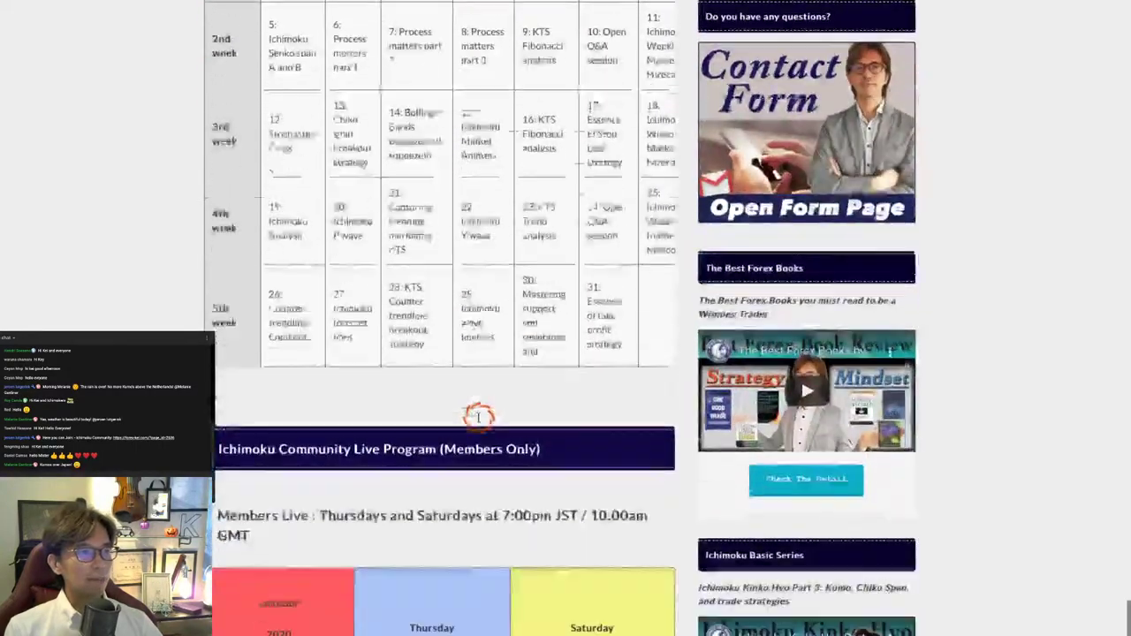
scroll(478, 417, "down", 2)
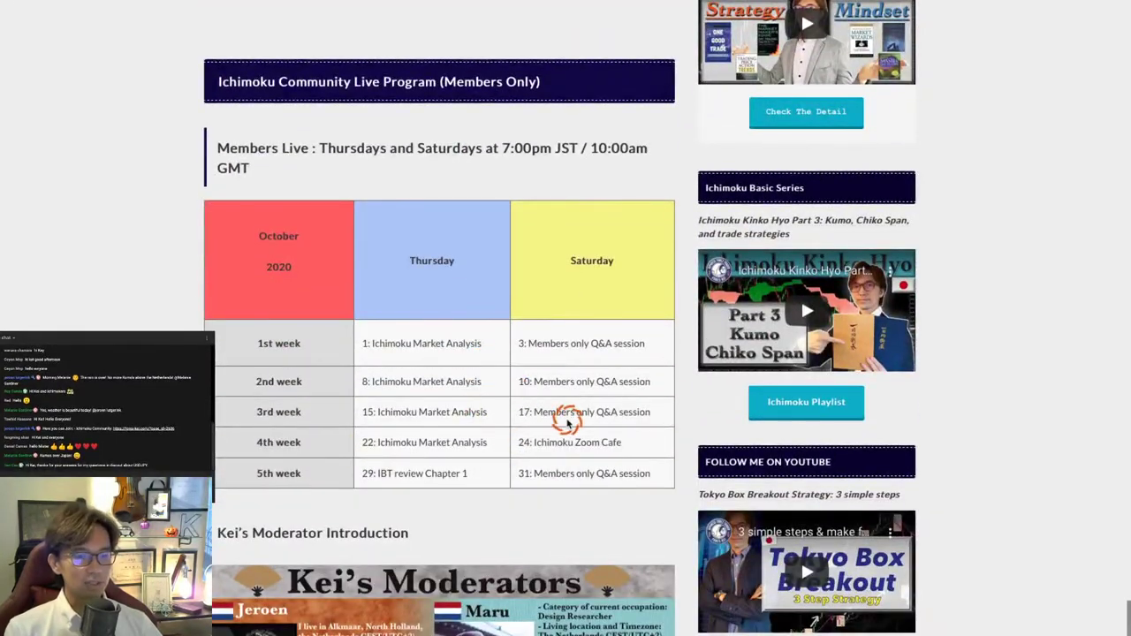
scroll(589, 425, "down", 6)
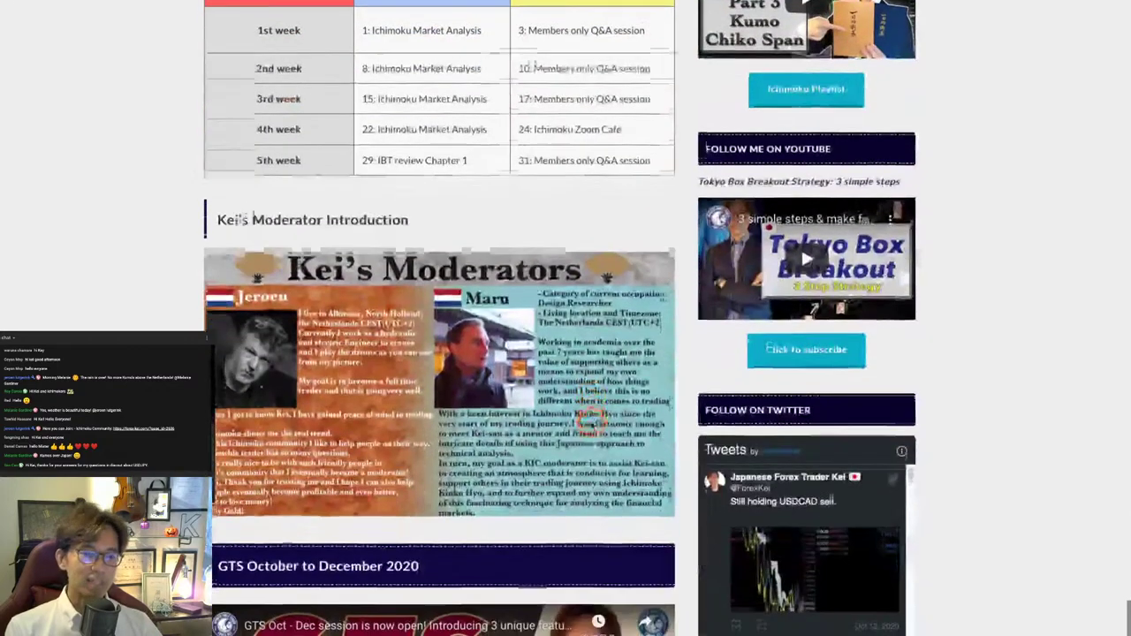
scroll(591, 422, "up", 1)
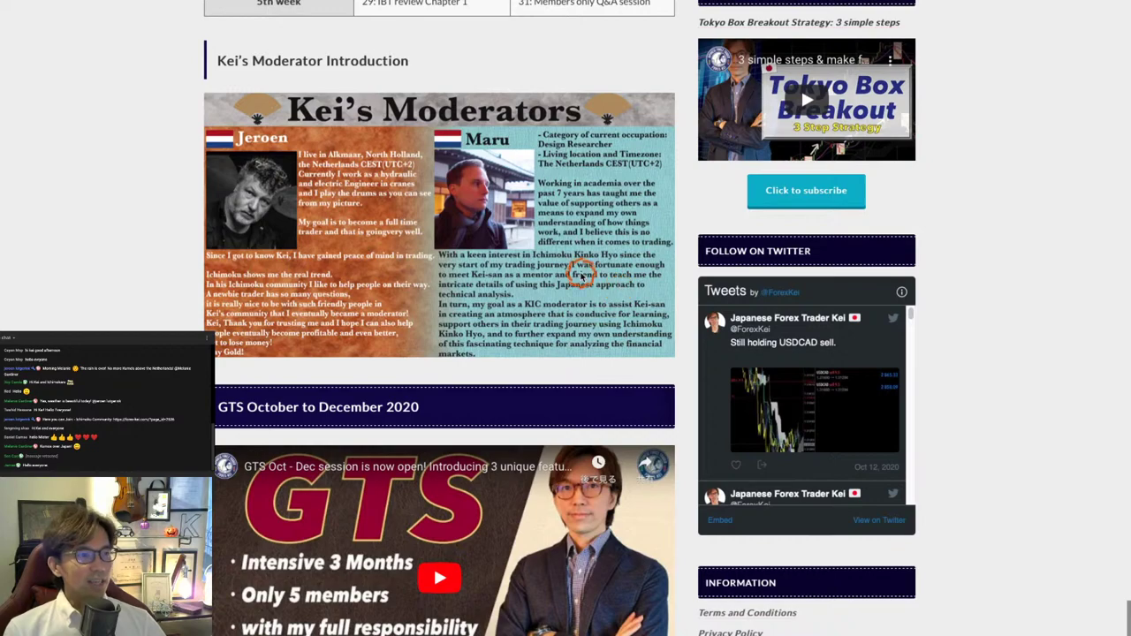
- Return to the presentation and show the Disclaimer slide and the channel welcome slide
key("alt+Tab")
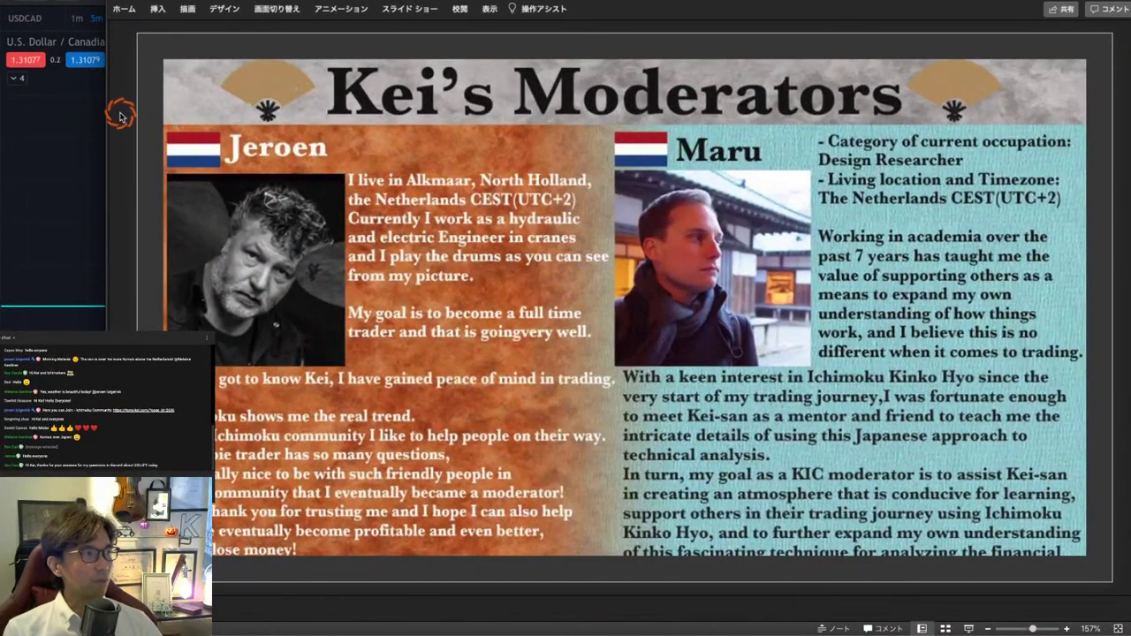
key("Page_Down")
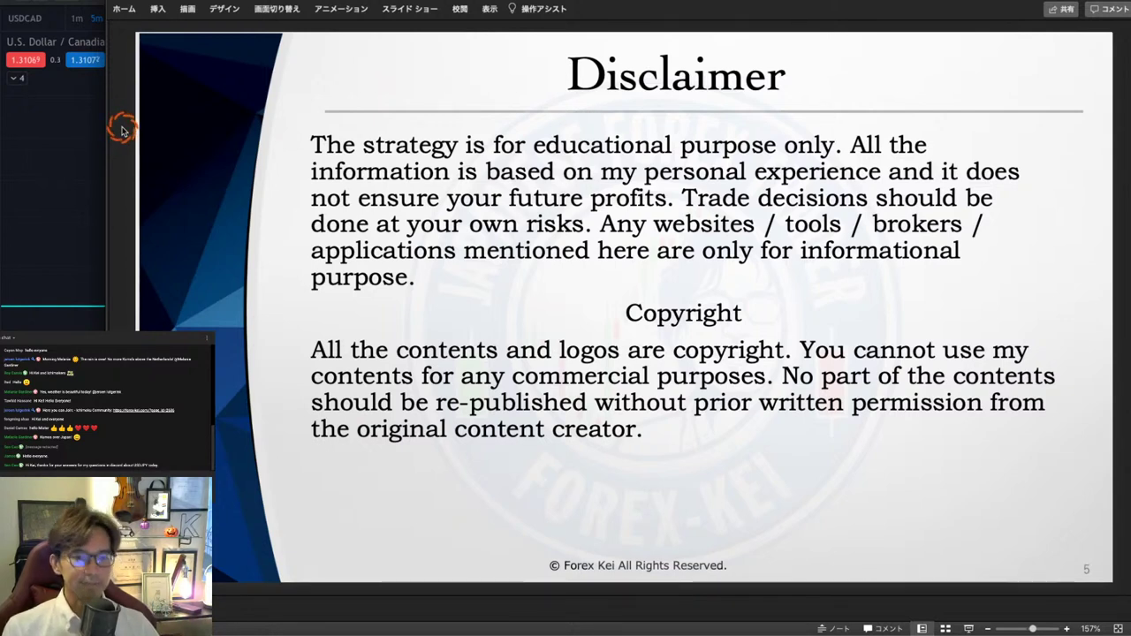
key("Page_Down")
key("Page_Down")
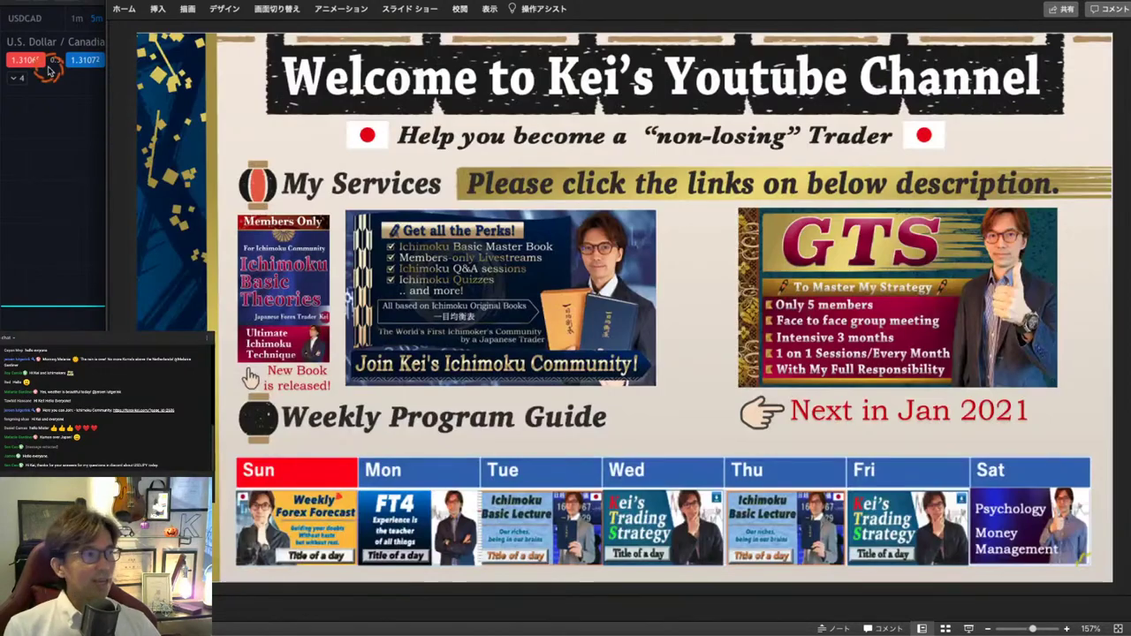
- Switch to TradingView, load the US100 chart from the watchlist and go back to the price action of 12 October
left_click(52, 133)
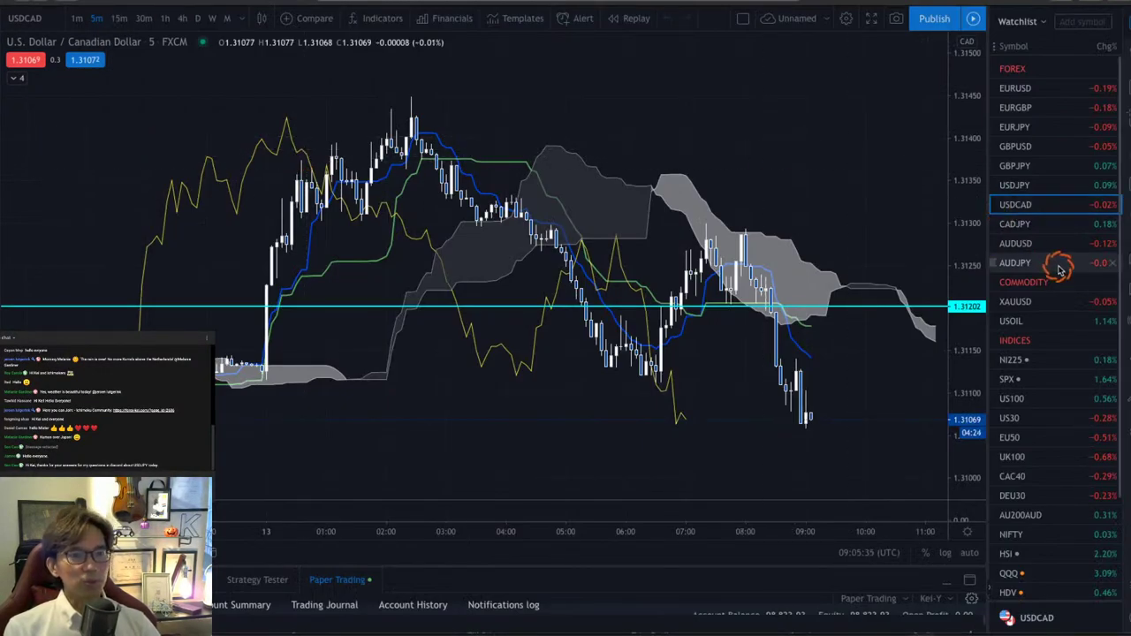
scroll(1061, 274, "down", 5)
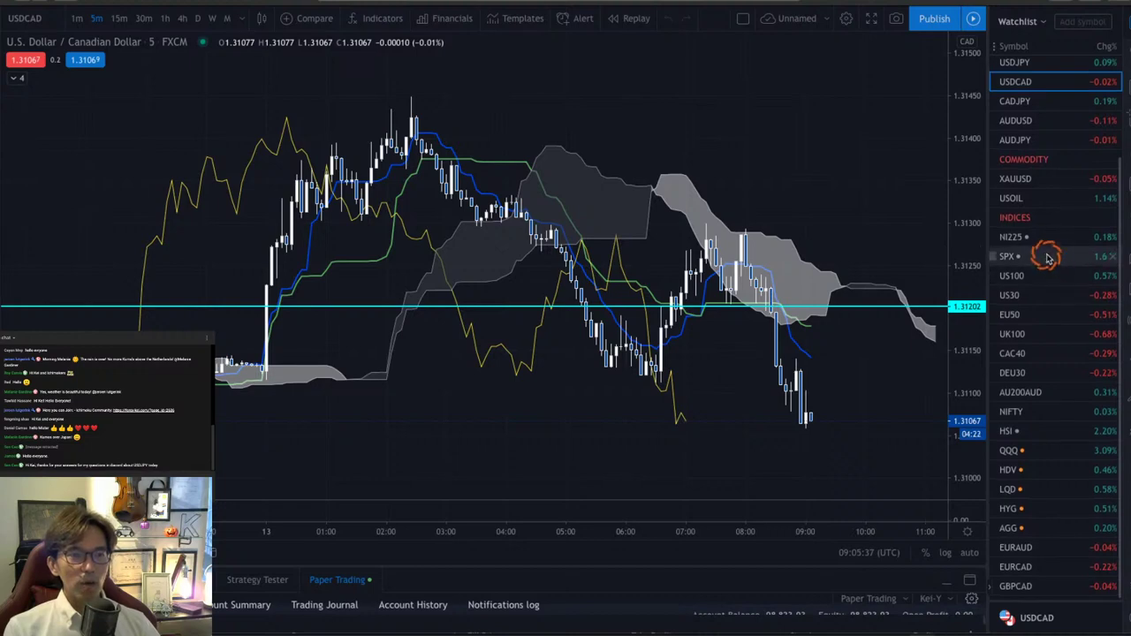
left_click(1048, 276)
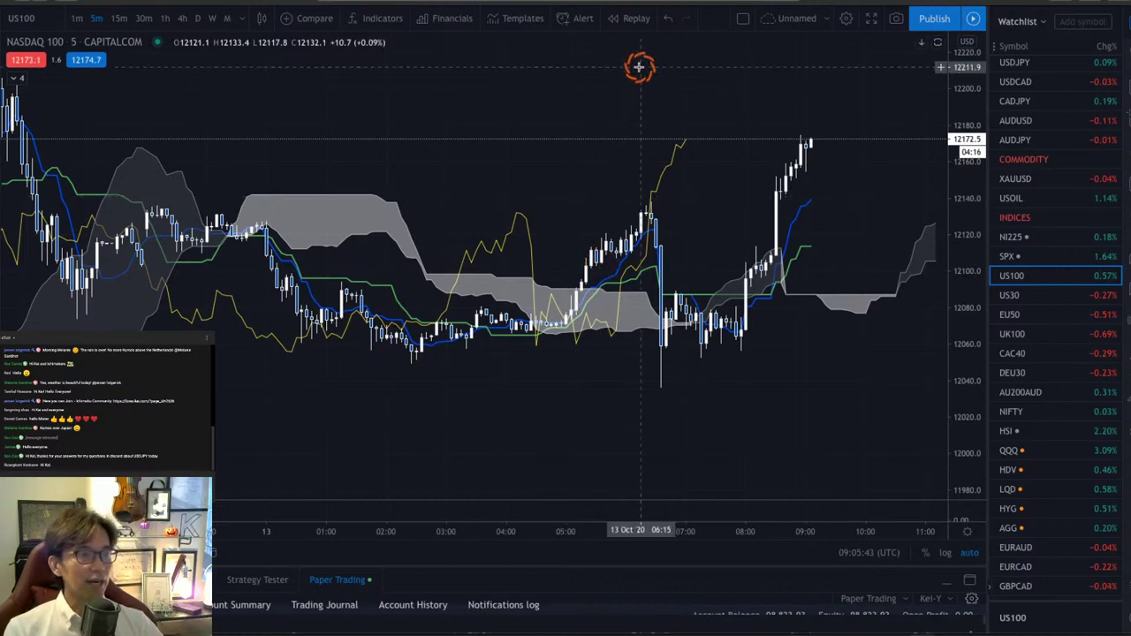
left_click_drag(557, 222, 796, 271)
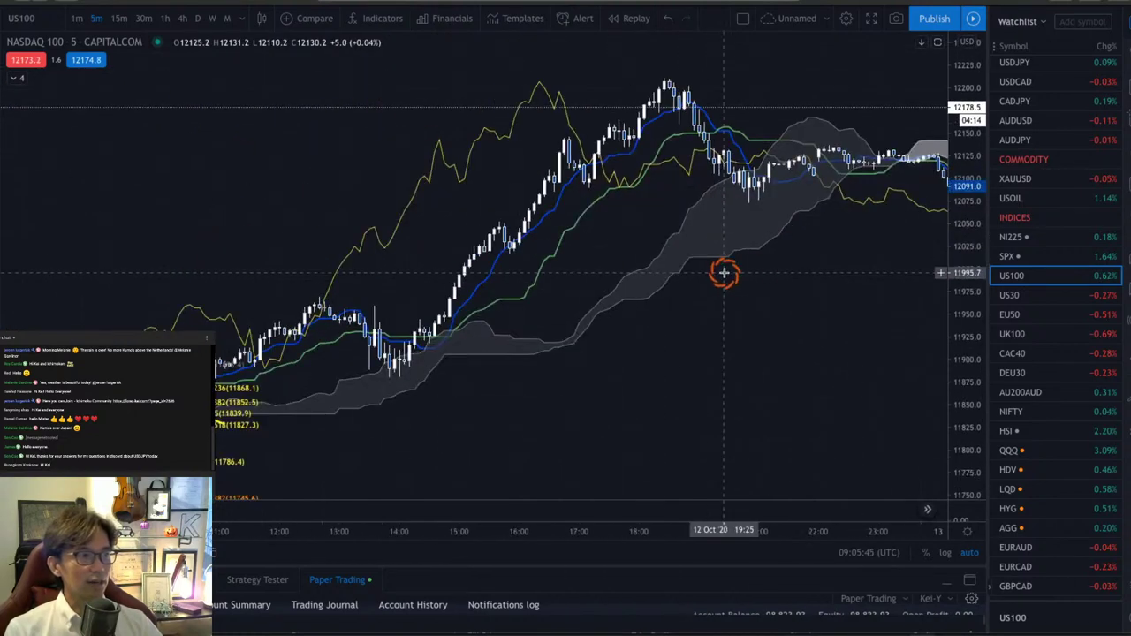
left_click_drag(393, 261, 581, 252)
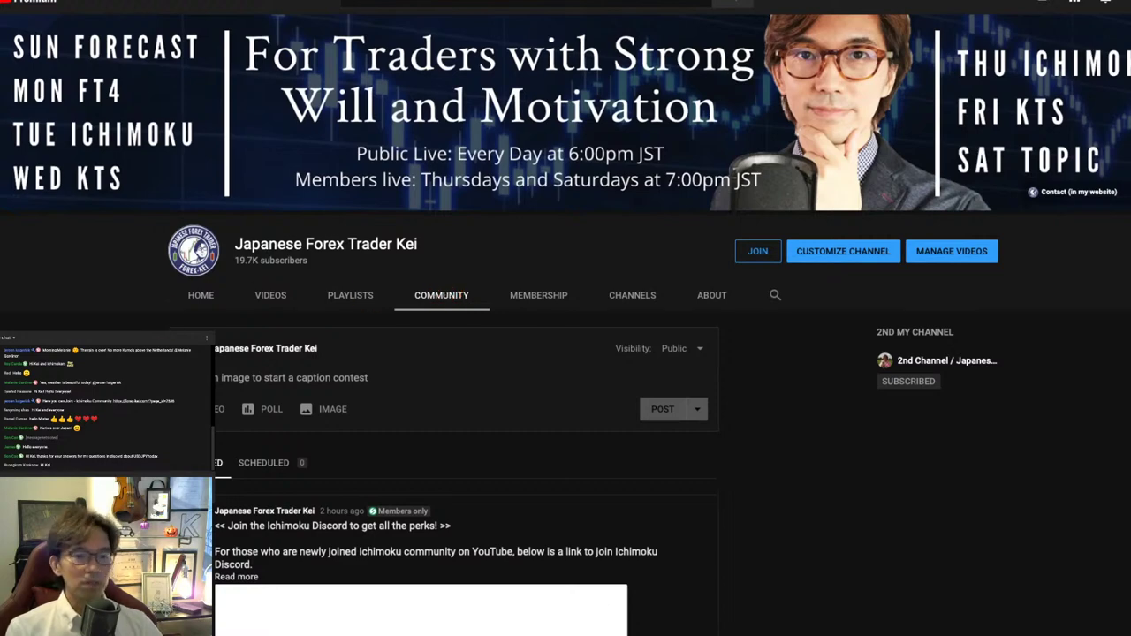
- Find the channel's YouTube community post with the NASDAQ chart showing the Fibonacci levels and trendline
scroll(466, 354, "down", 6)
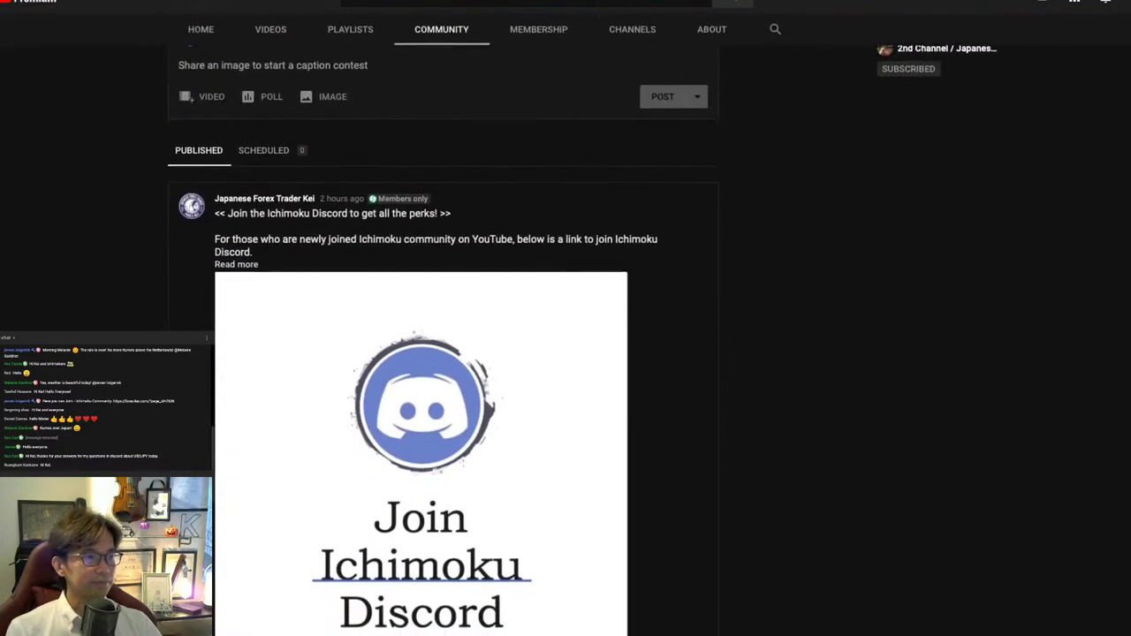
scroll(466, 353, "down", 2)
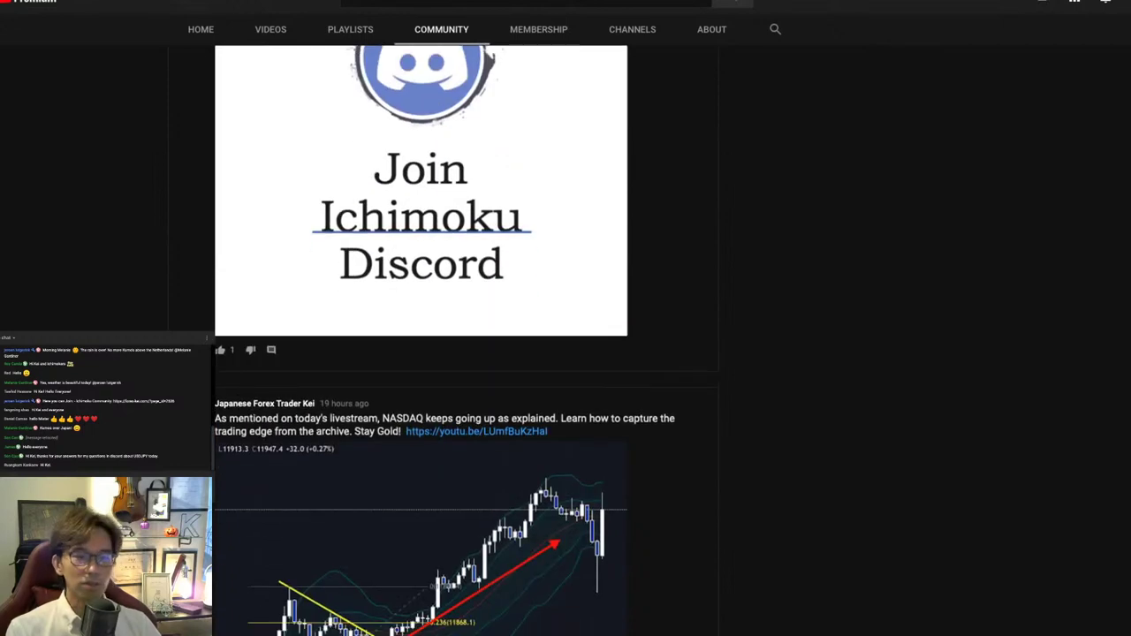
scroll(394, 316, "down", 2)
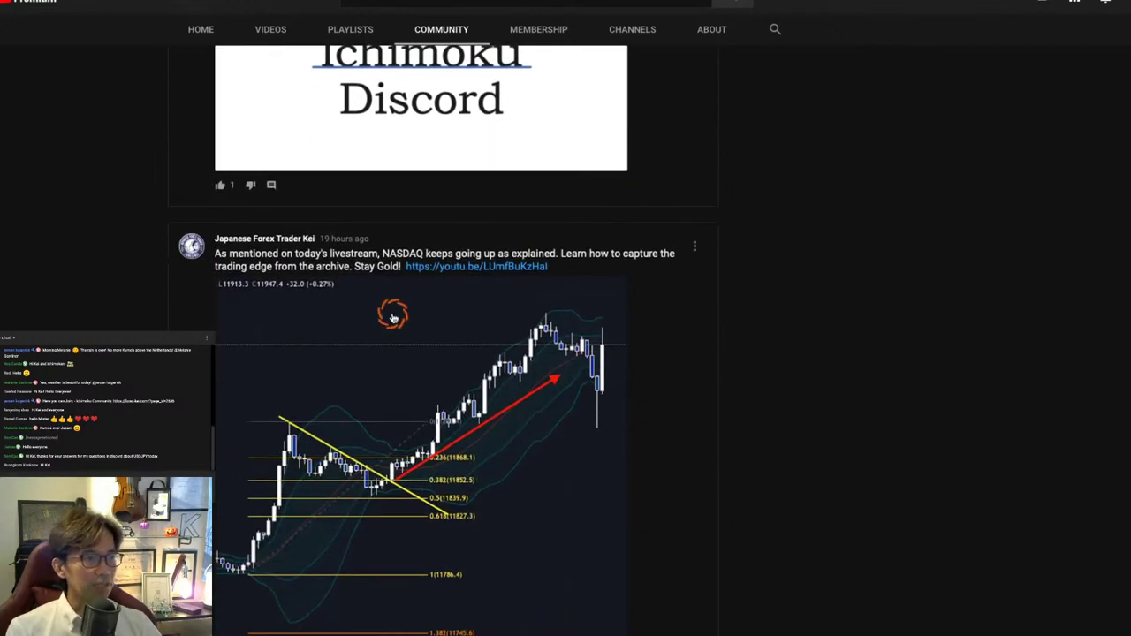
scroll(677, 389, "down", 1)
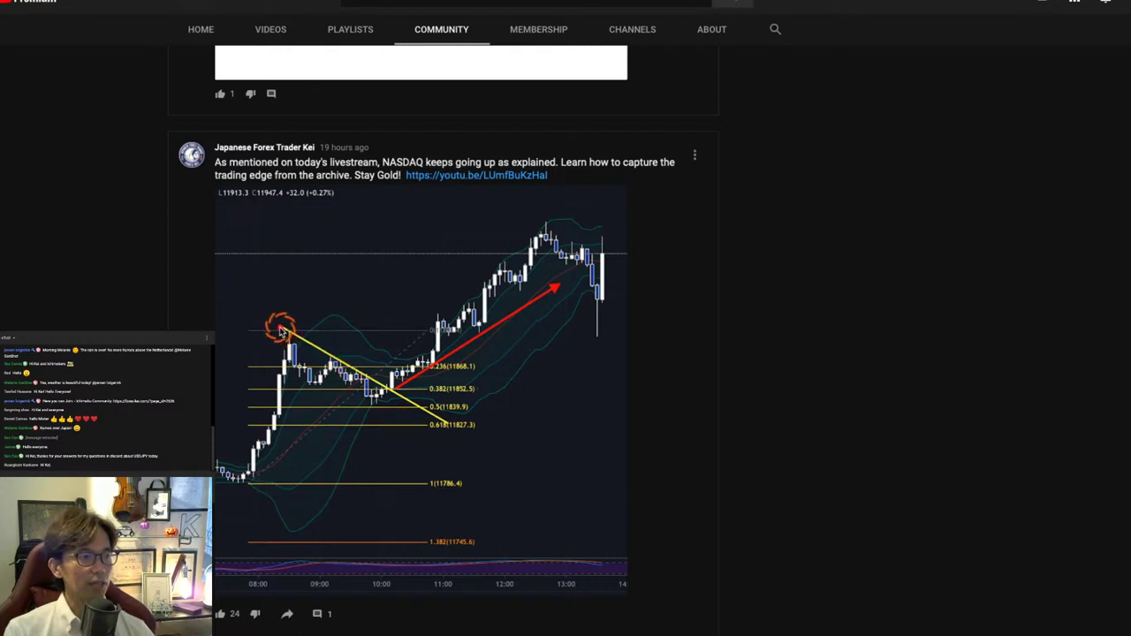
- Trace the posted chart's descending trendline, circle the pullback low and oscillator, mark both breakout points with a B, and clear the annotations
left_click_drag(279, 328, 429, 408)
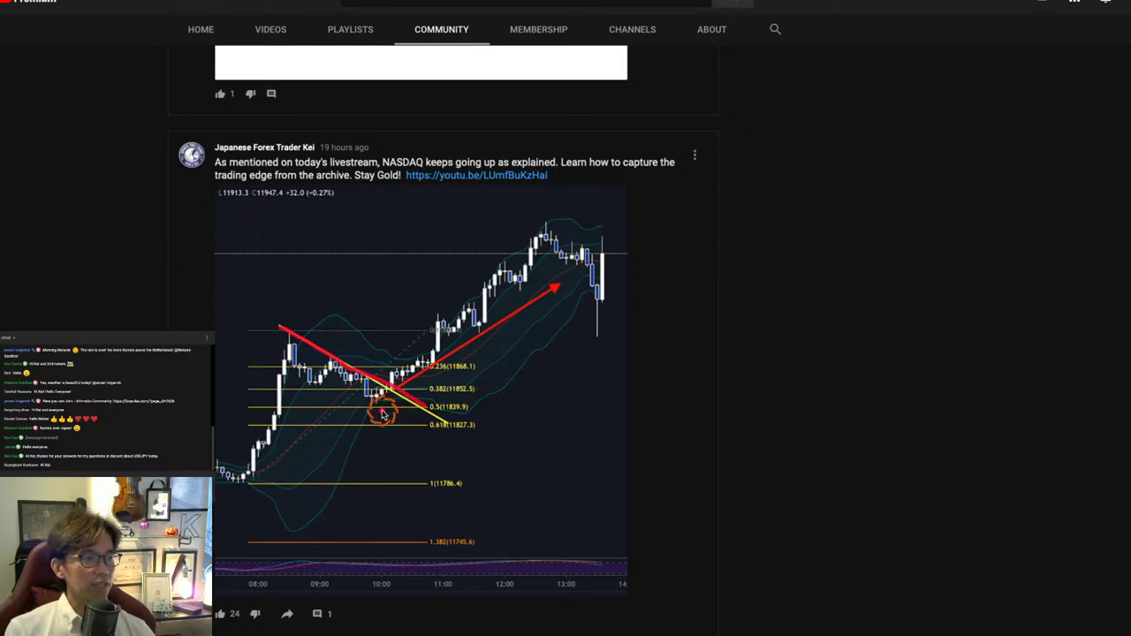
mouse_move(379, 418)
left_mouse_down()
mouse_move(354, 397)
mouse_move(385, 412)
left_mouse_up()
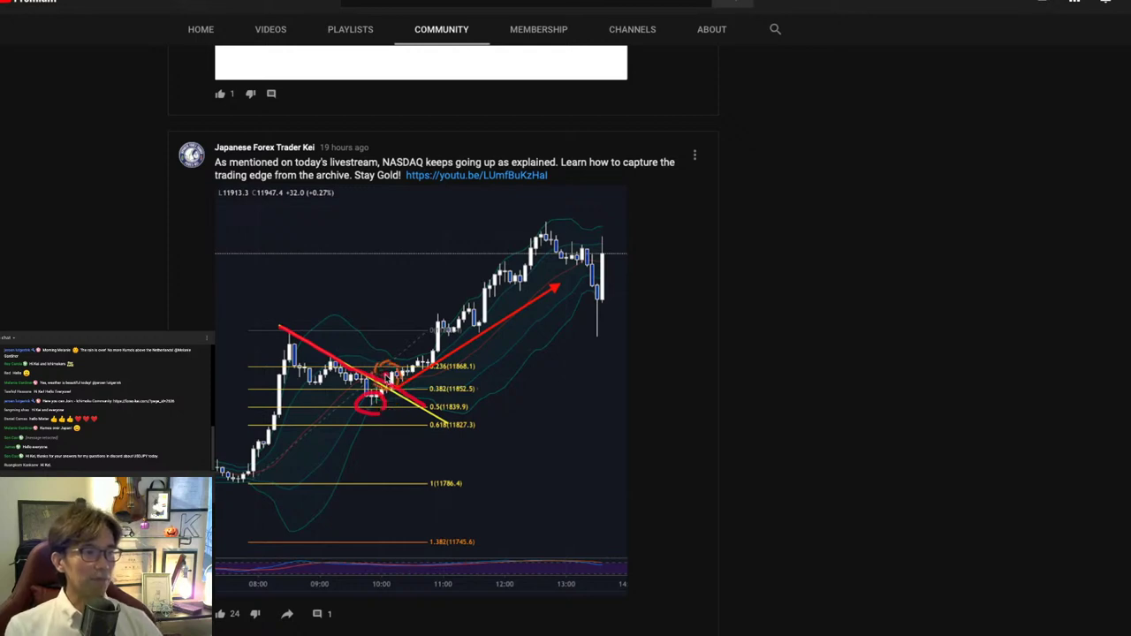
mouse_move(366, 353)
left_mouse_down()
mouse_move(386, 356)
mouse_move(379, 374)
left_mouse_up()
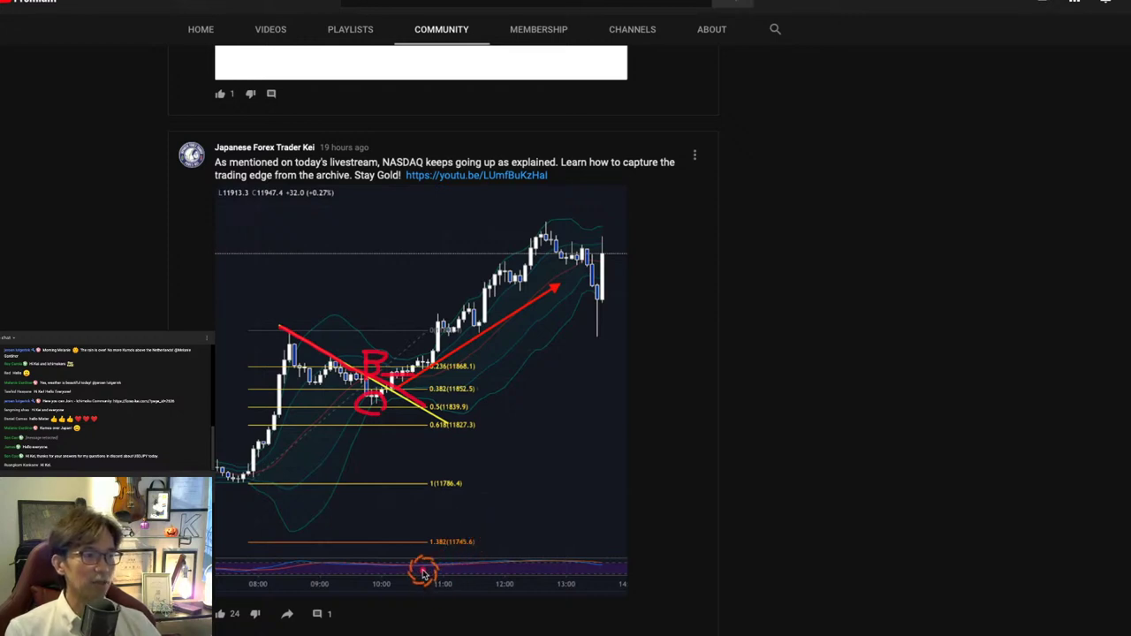
mouse_move(420, 580)
left_mouse_down()
mouse_move(422, 550)
mouse_move(459, 570)
left_mouse_up()
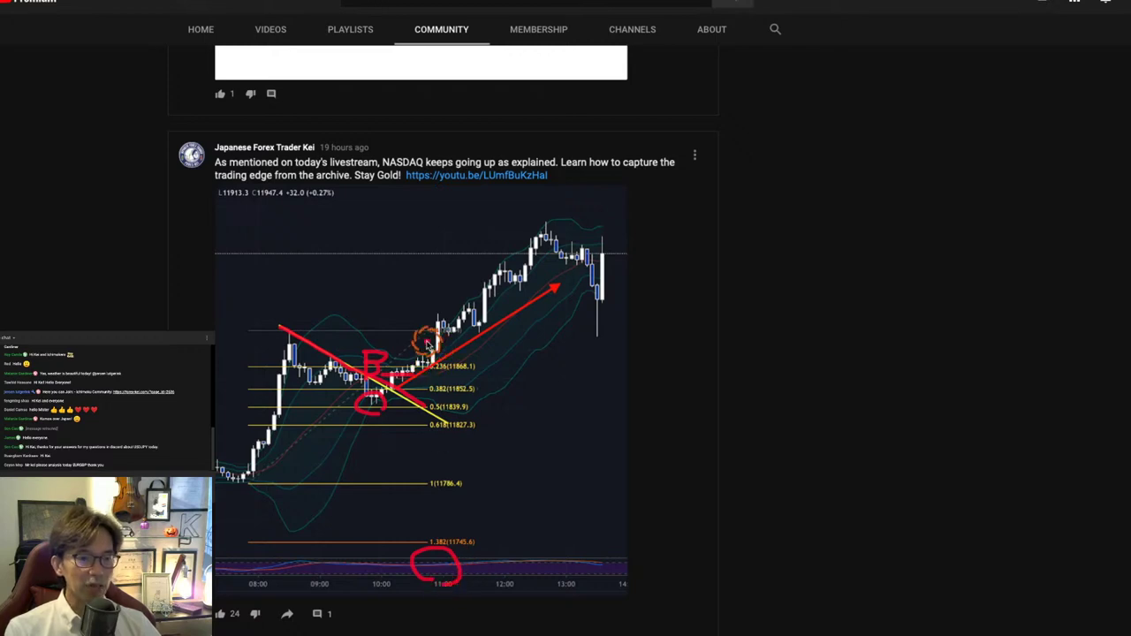
left_click_drag(450, 338, 410, 351)
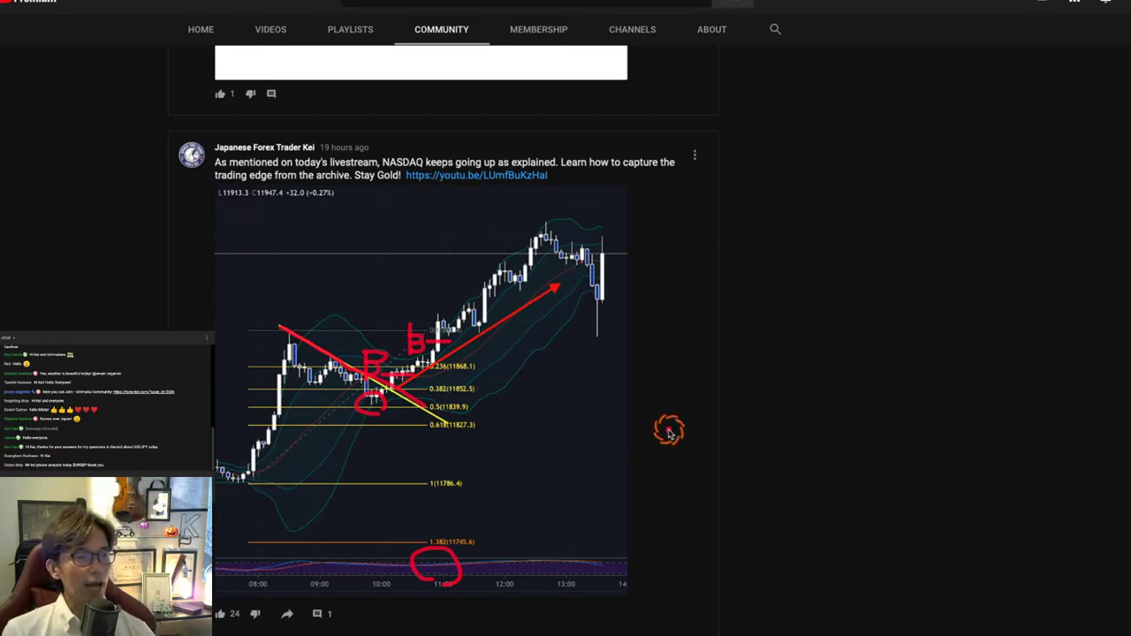
key("Escape")
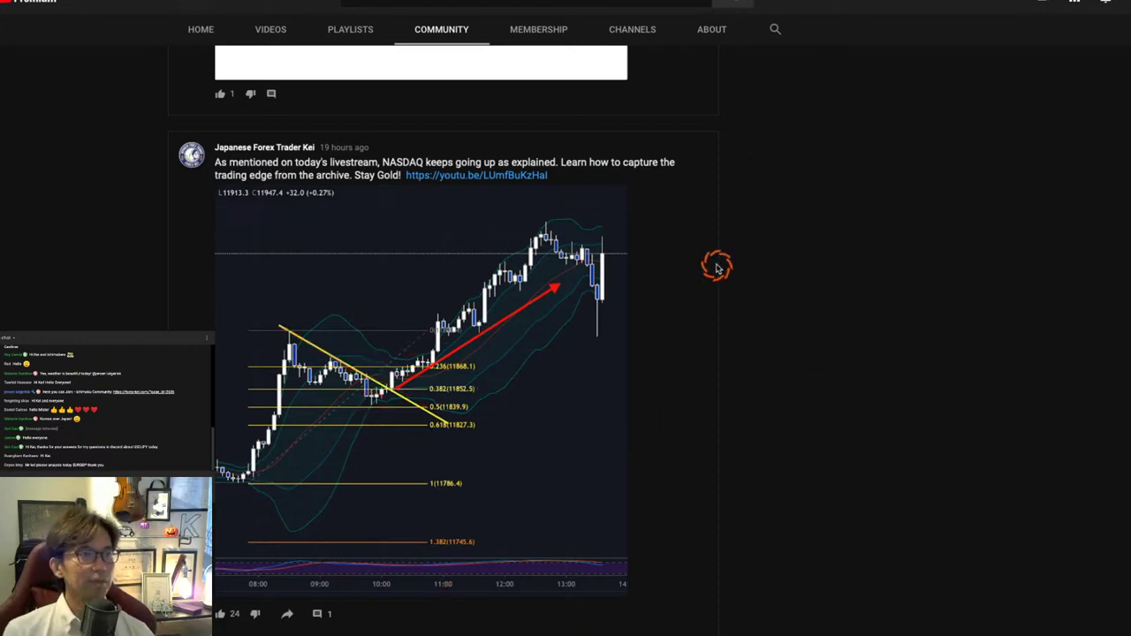
- Examine the 12 October trendline breakout and Fibonacci retracement on TradingView's US100 5-minute chart, and return to the latest candles
key("ctrl+Left")
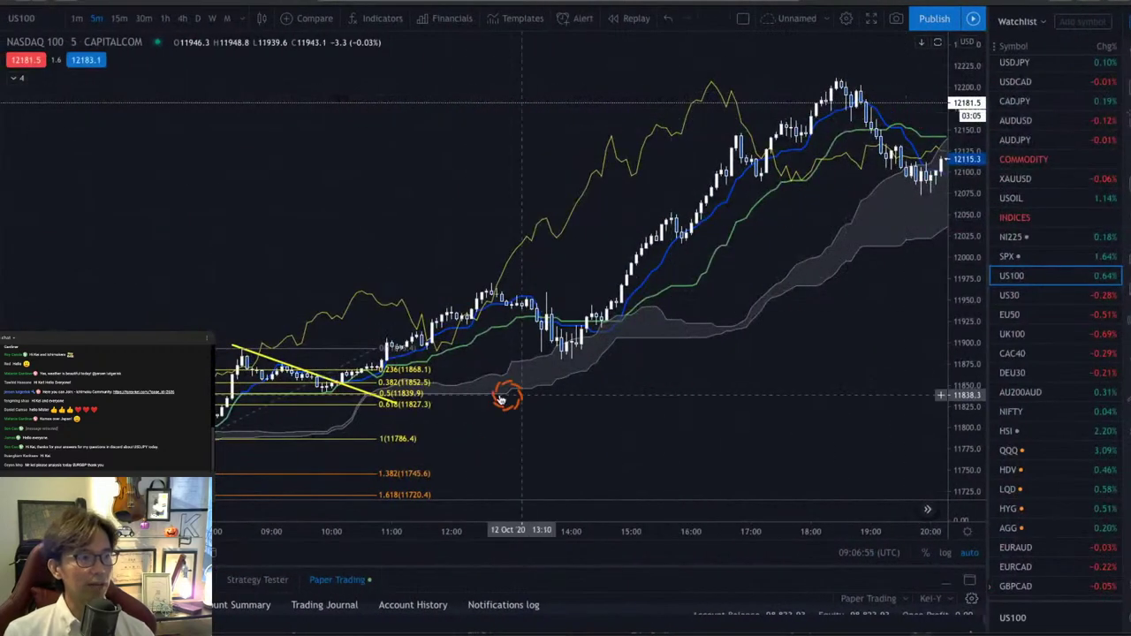
left_click_drag(543, 404, 680, 328)
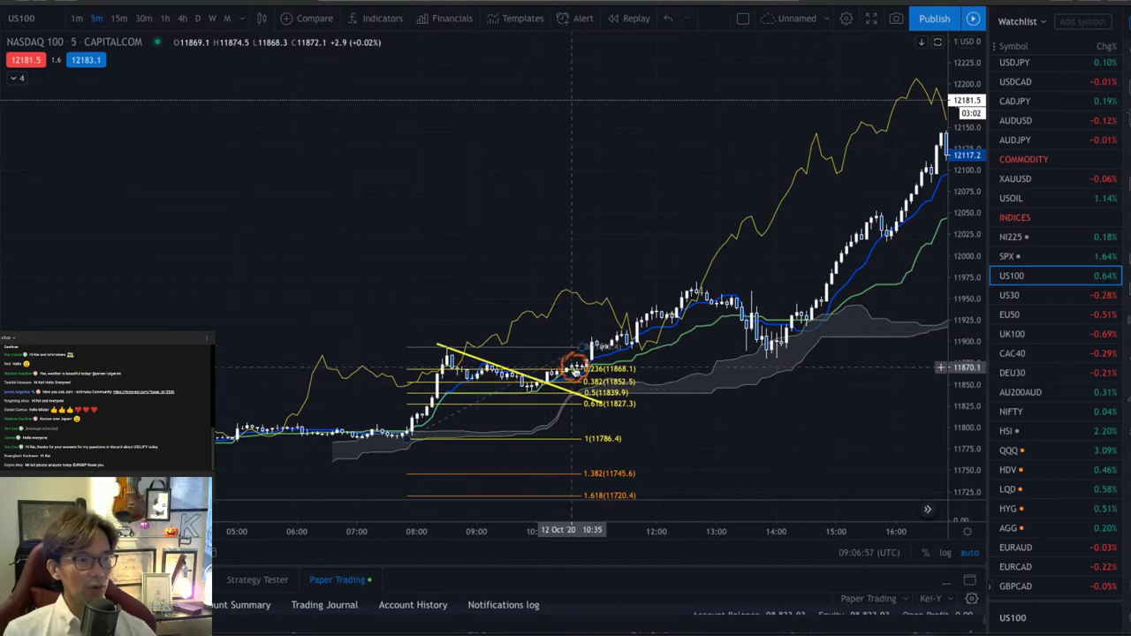
left_click_drag(957, 467, 626, 335)
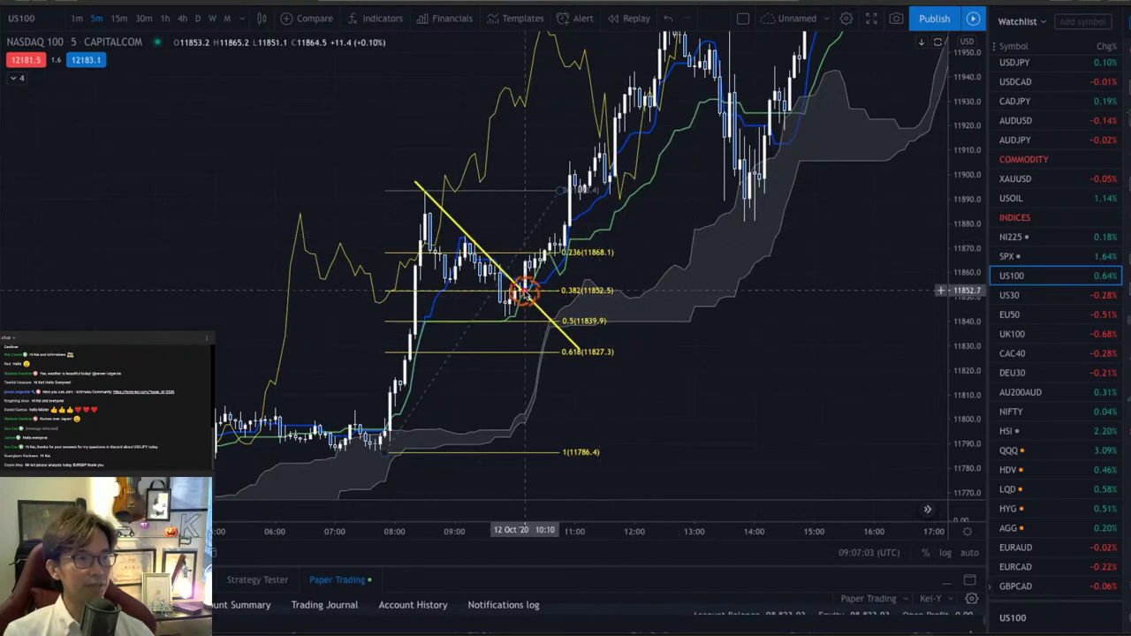
mouse_move(527, 270)
left_mouse_down()
mouse_move(505, 309)
mouse_move(594, 214)
left_mouse_up()
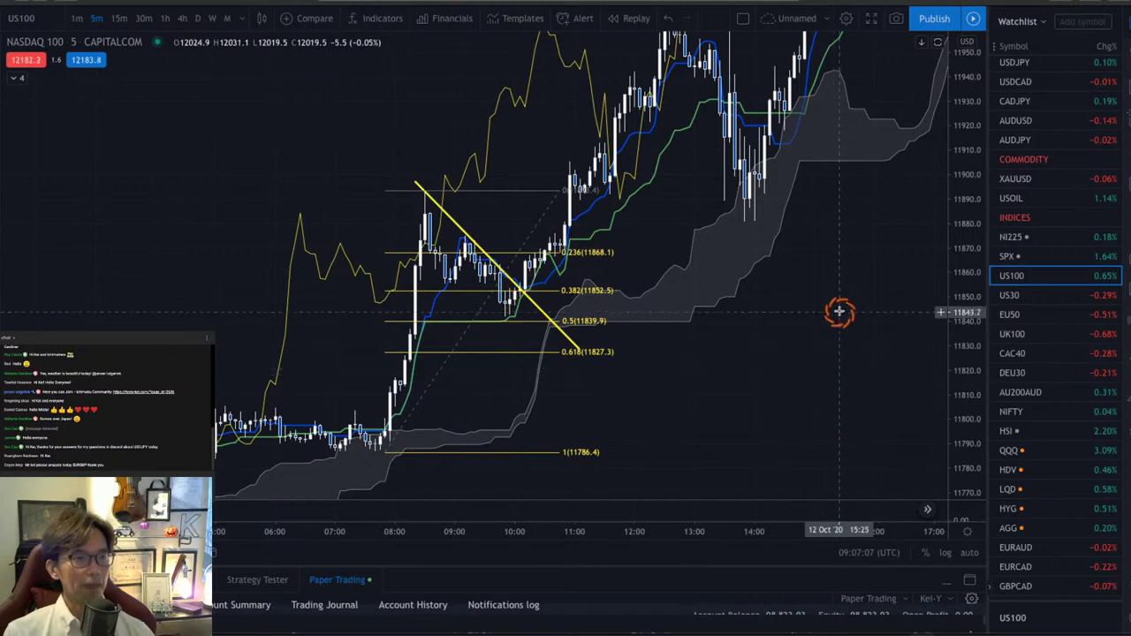
mouse_move(841, 313)
left_mouse_down()
mouse_move(722, 358)
mouse_move(748, 296)
mouse_move(646, 315)
mouse_move(516, 412)
mouse_move(525, 328)
left_mouse_up()
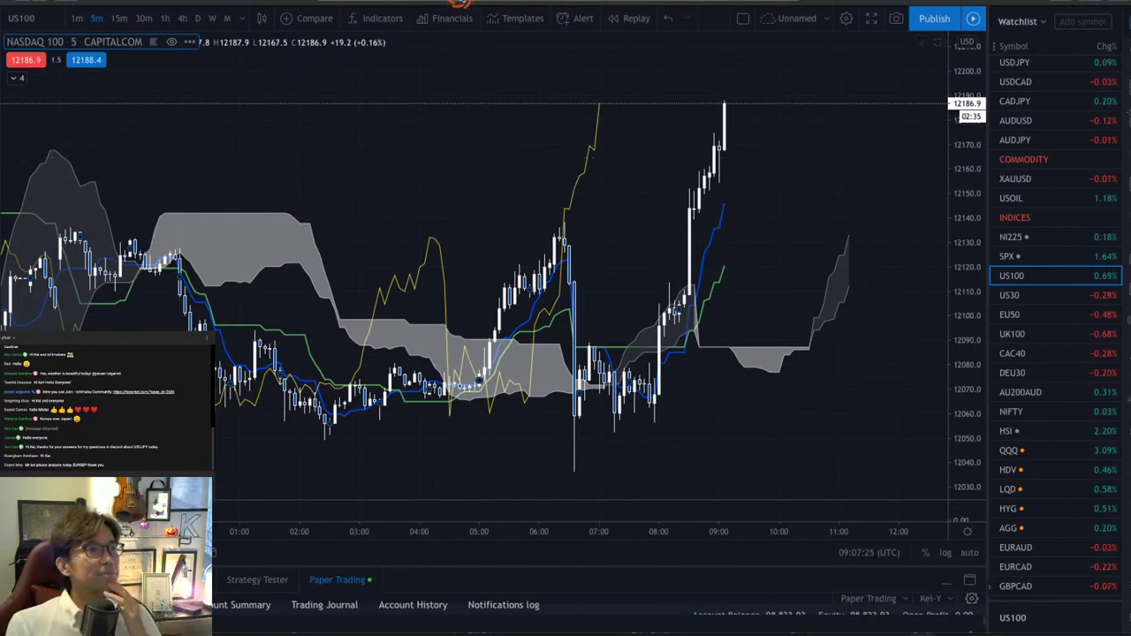
- Switch to the Kei's Trading Strategy PDF and find page 10, "3-1. Tools to identify trading edges (M15 or M5)"
key("alt+Tab")
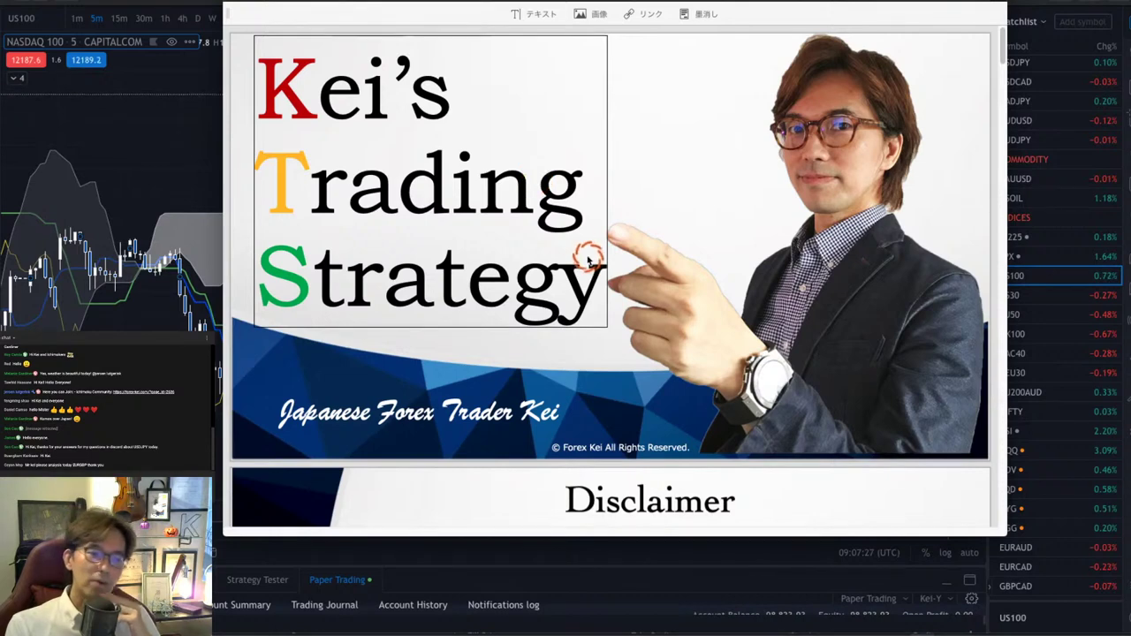
left_click(625, 296)
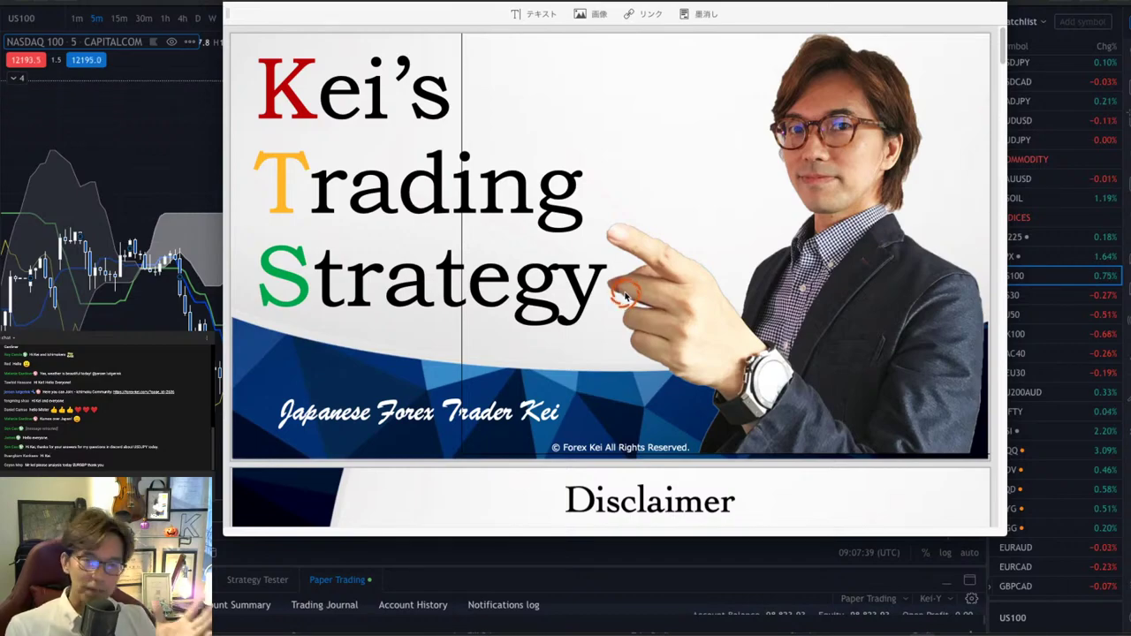
scroll(619, 318, "down", 15)
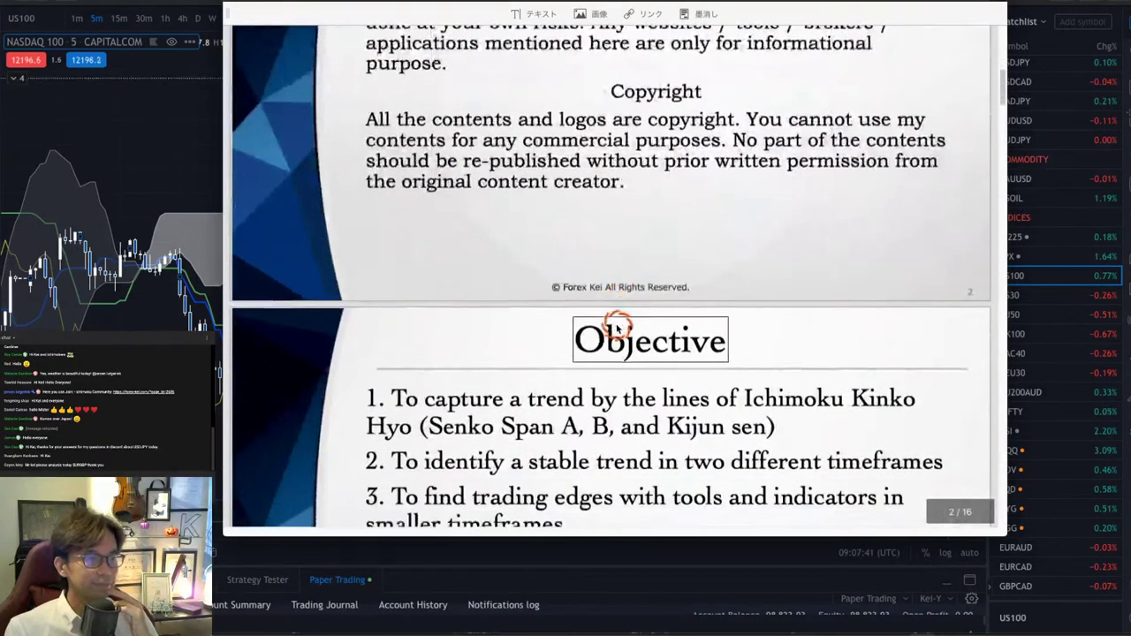
scroll(619, 329, "down", 10)
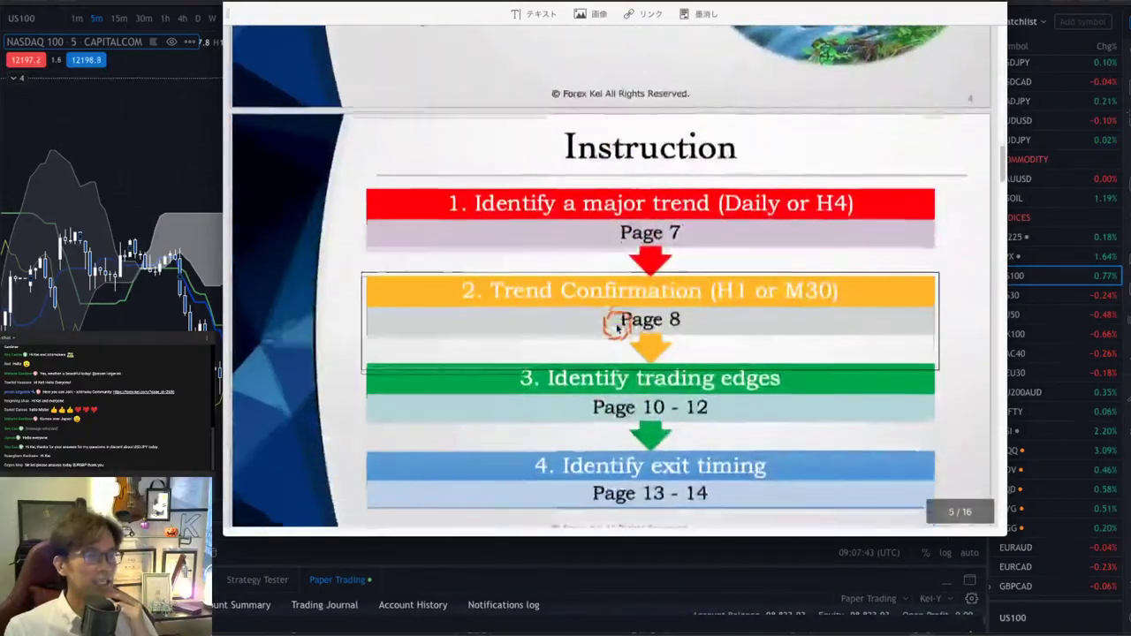
scroll(617, 327, "down", 15)
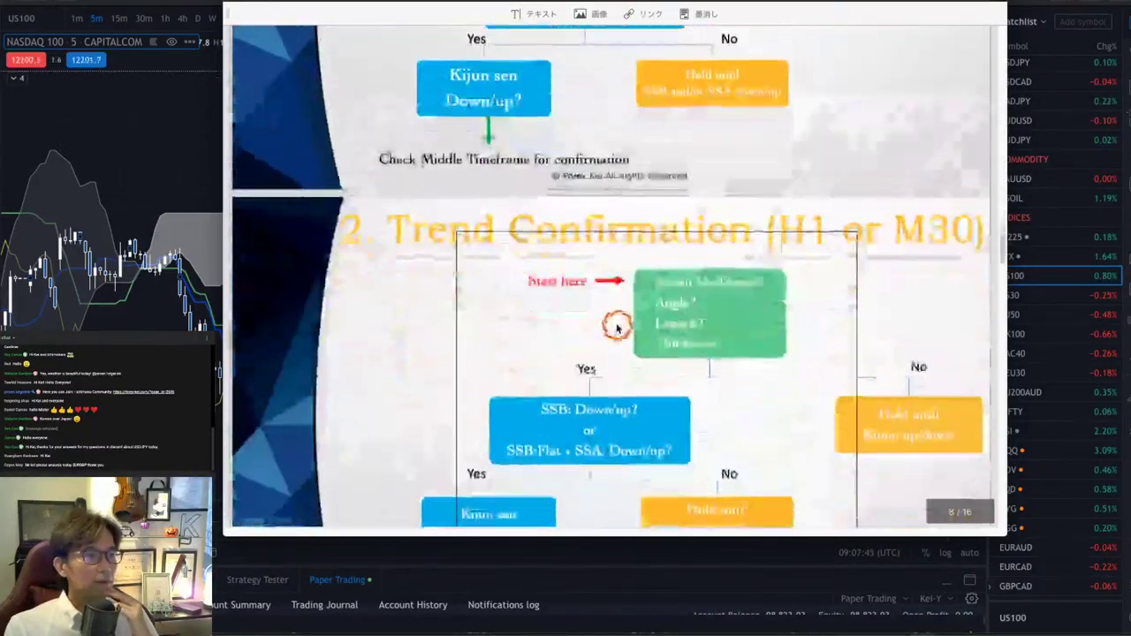
scroll(617, 327, "down", 15)
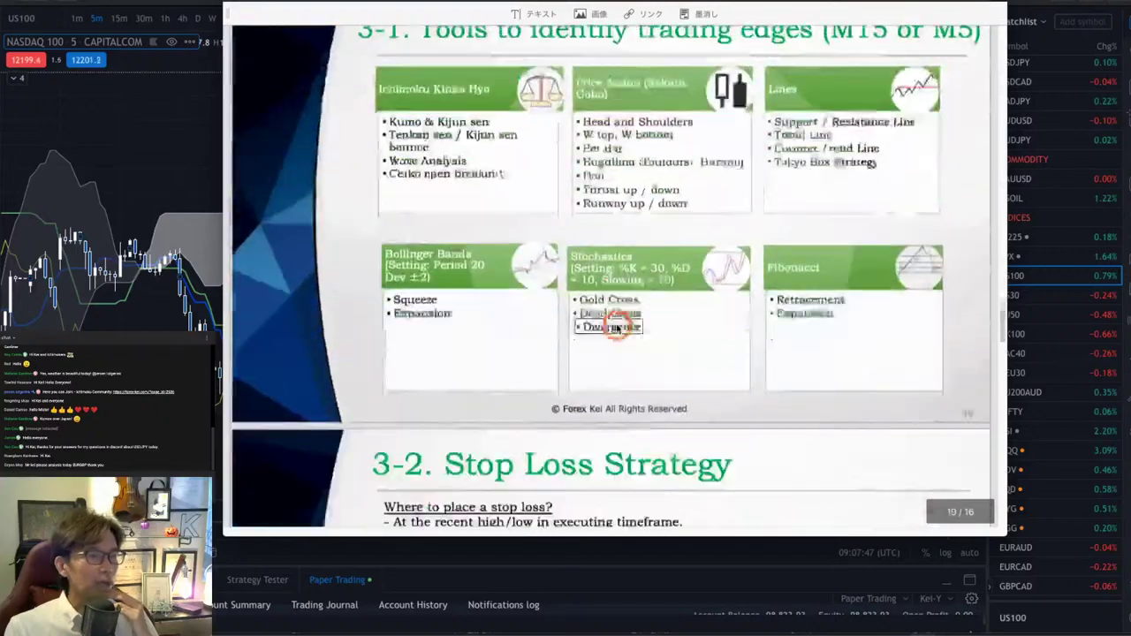
scroll(617, 328, "up", 5)
scroll(617, 328, "down", 3)
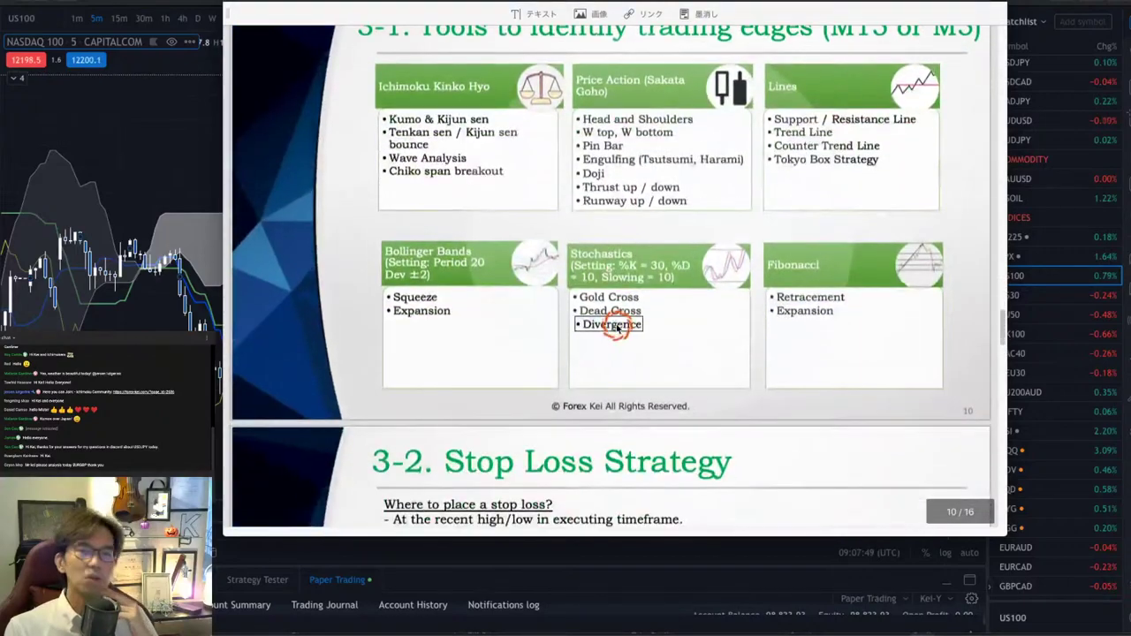
scroll(617, 327, "up", 1)
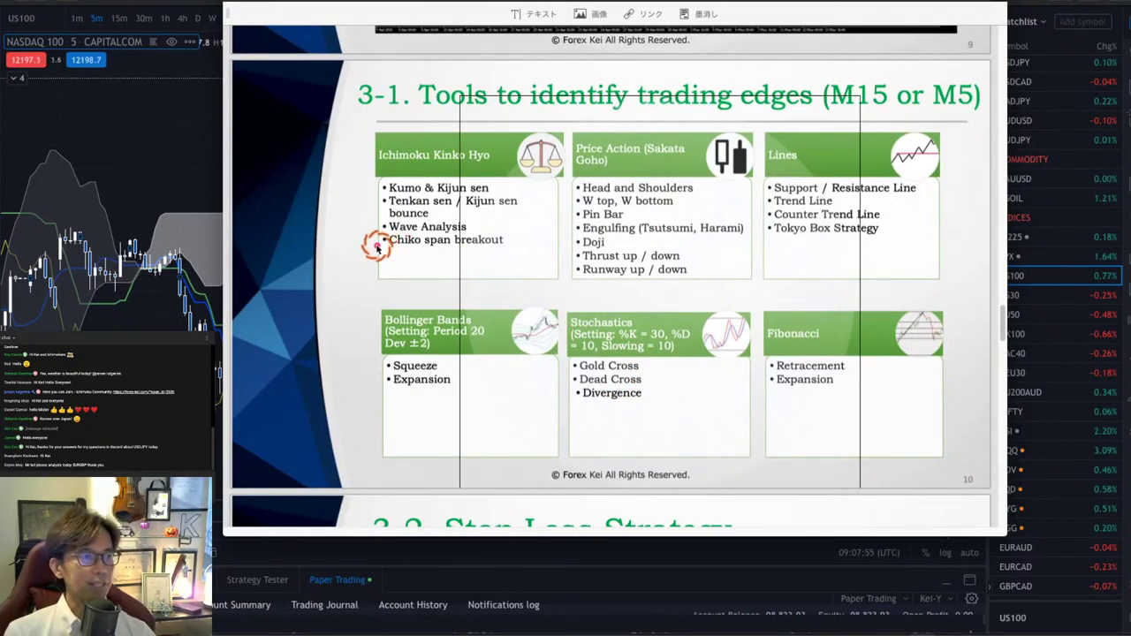
- Underline "Chiko span breakout" and the M15 and M5 timeframes on the trading edges page, highlight the Ichimoku list, and clear the annotations
left_click_drag(375, 248, 480, 248)
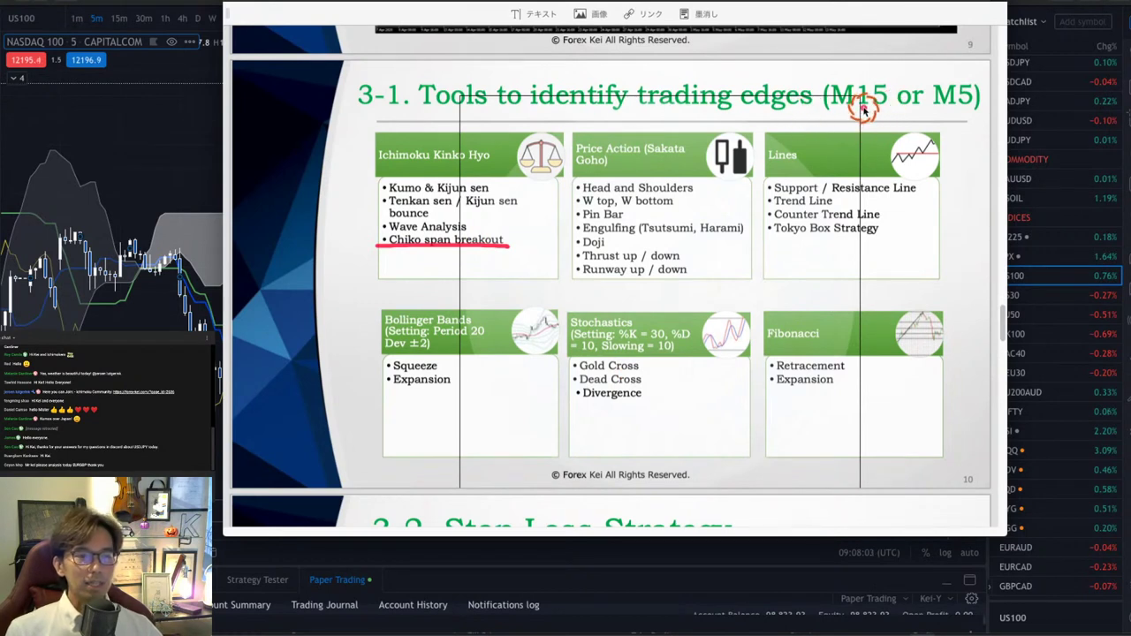
left_click_drag(823, 110, 973, 113)
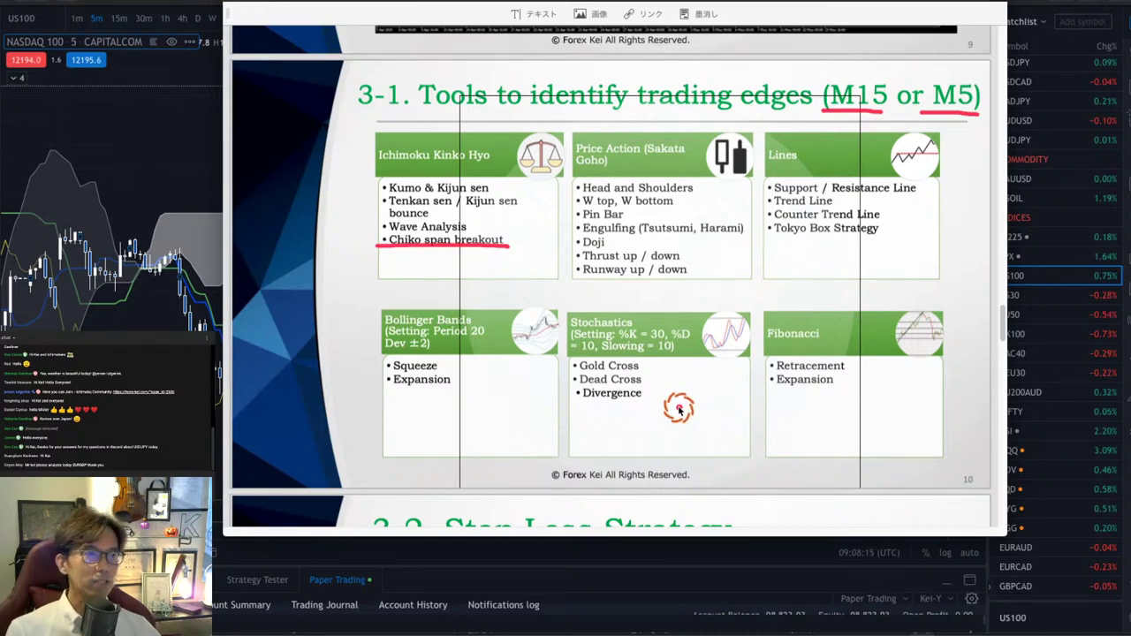
mouse_move(318, 192)
left_mouse_down()
mouse_move(358, 221)
mouse_move(320, 265)
left_mouse_up()
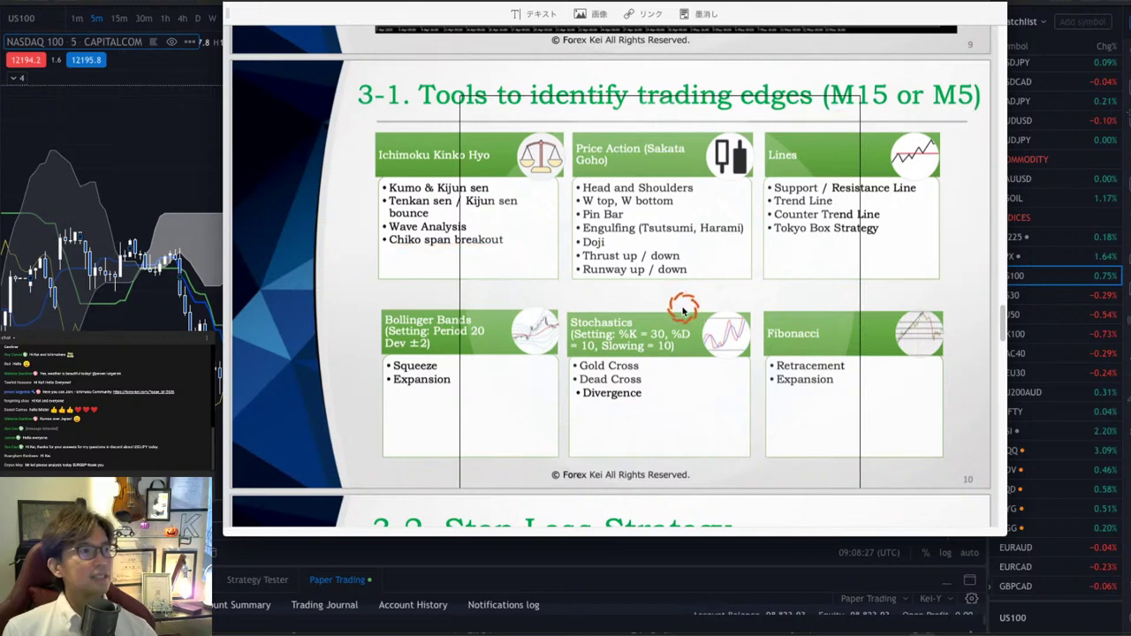
- Switch back to TradingView, set the US100 chart to the daily timeframe, and fit the price scale around the latest candles and cloud
left_click(194, 170)
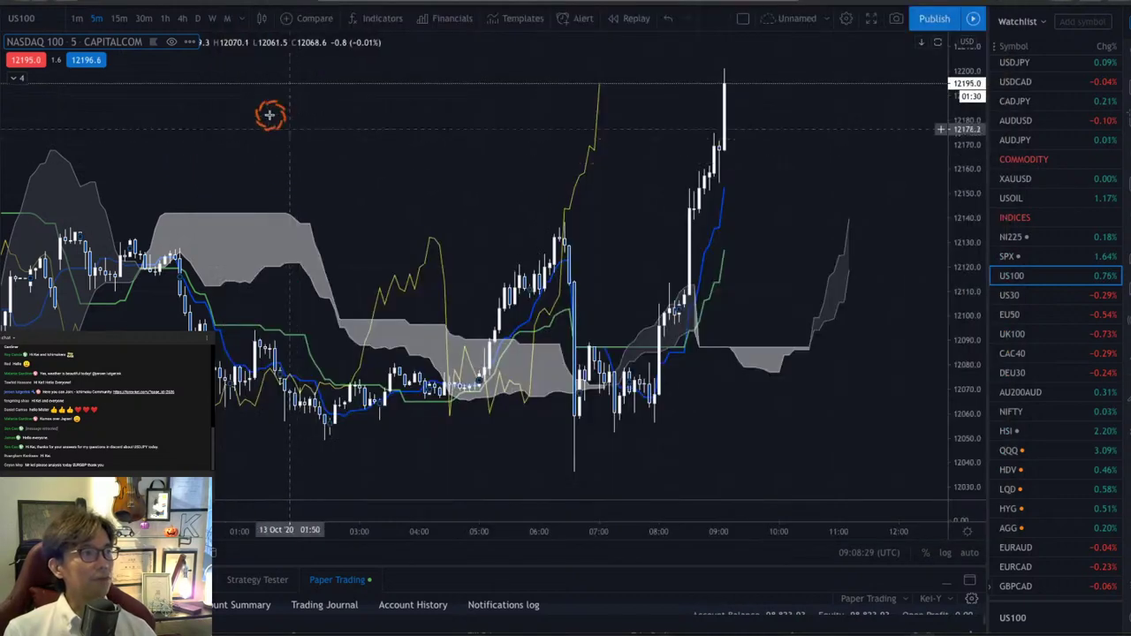
left_click(198, 19)
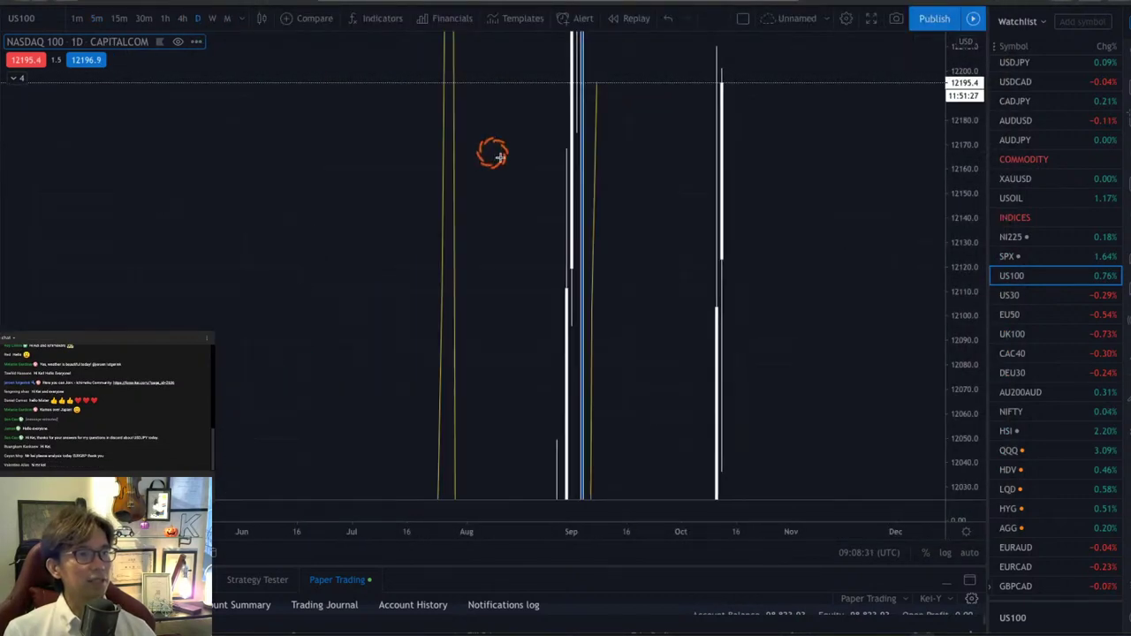
left_click(970, 536)
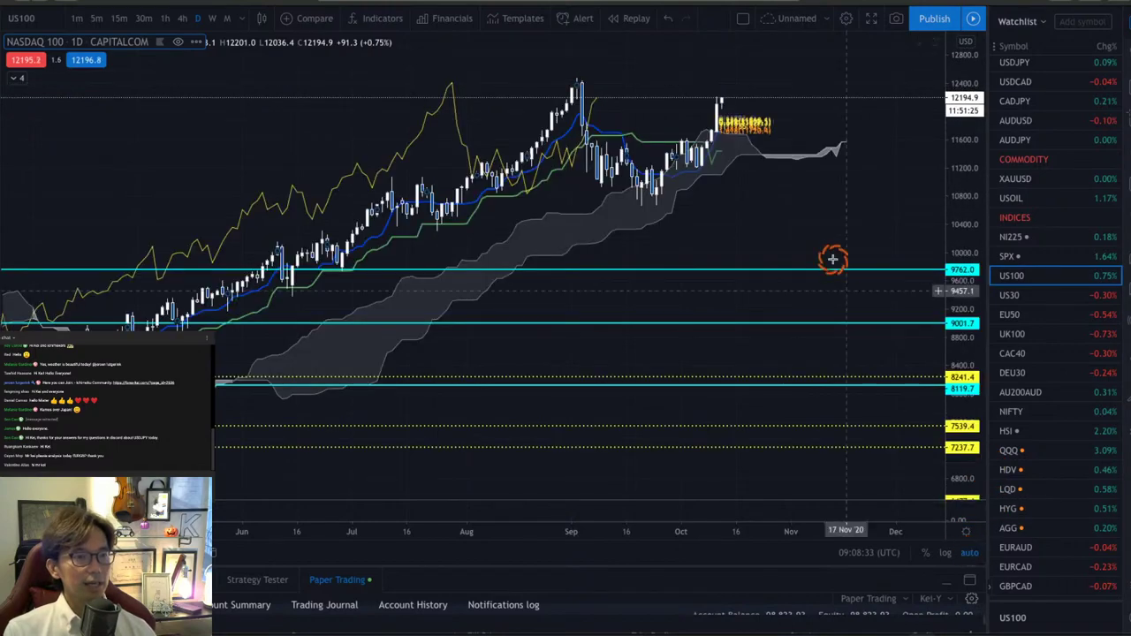
left_click_drag(768, 246, 695, 211)
left_click_drag(942, 240, 957, 104)
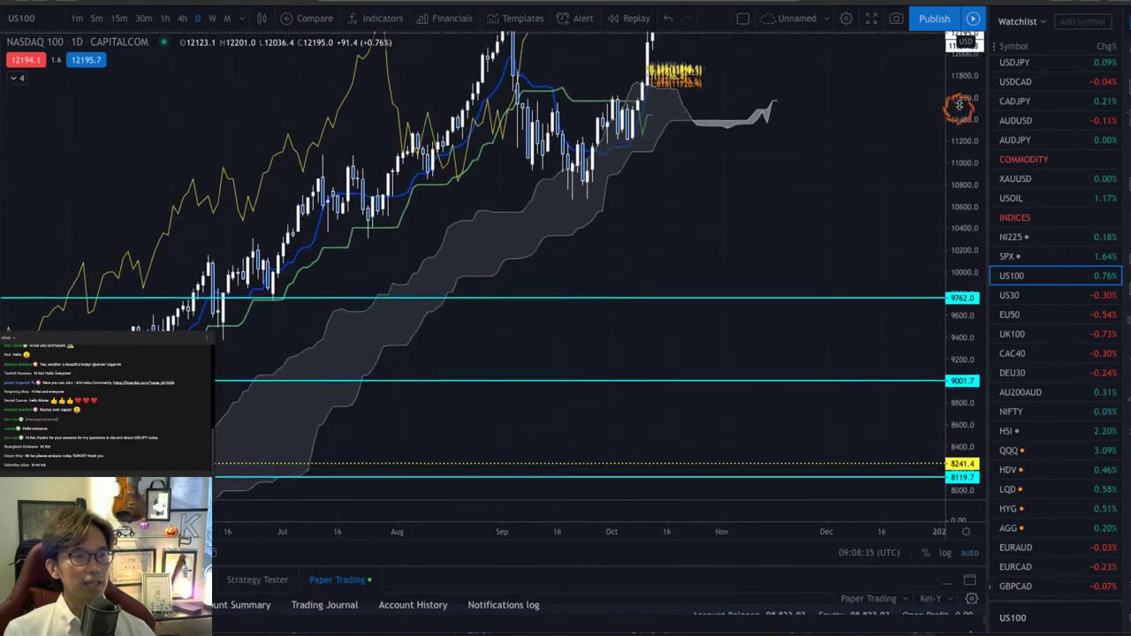
left_click_drag(835, 115, 583, 245)
- Circle the September–October rebound on the daily chart, clear it, mark the flat future cloud with an arrow, circle the lagging candles, and clear the annotations
mouse_move(518, 336)
left_mouse_down()
mouse_move(469, 309)
mouse_move(539, 109)
mouse_move(549, 265)
mouse_move(518, 306)
left_mouse_up()
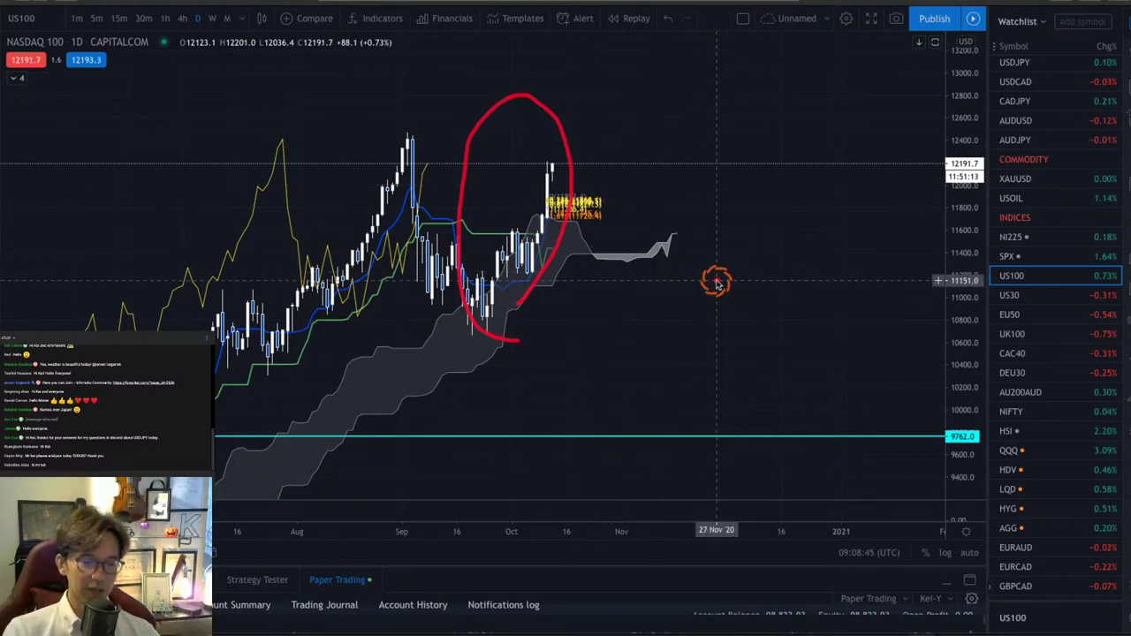
key("Escape")
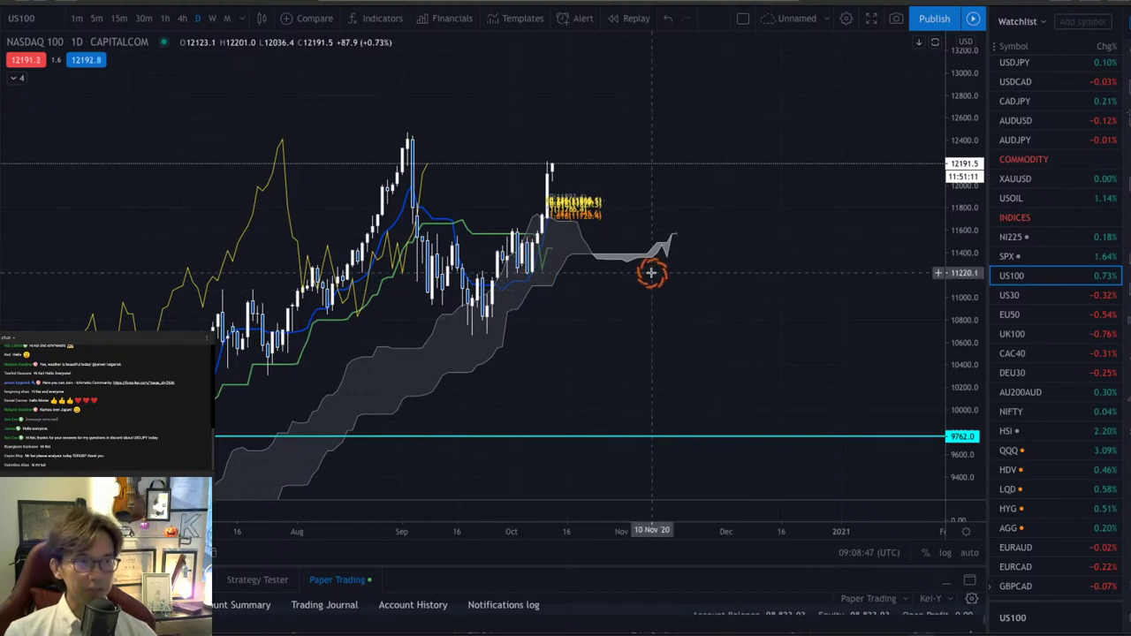
left_click_drag(612, 248, 707, 255)
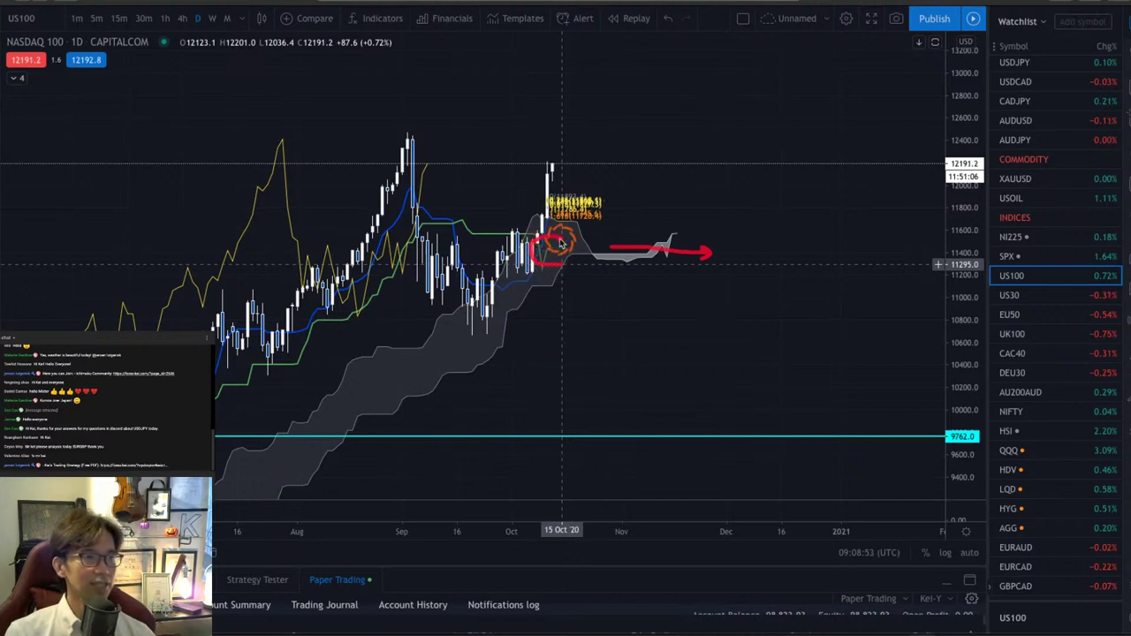
left_click(570, 272)
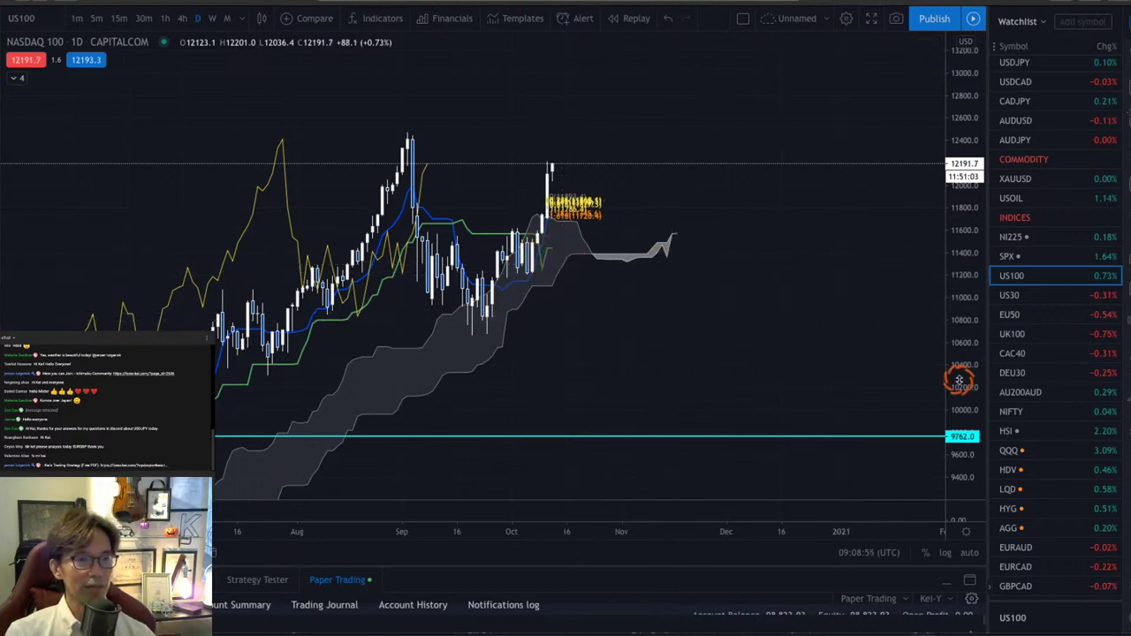
- Enlarge the daily chart's recent candles, circle the green line's latest section, mark the end of the future cloud, and clear the marks
left_click_drag(960, 379, 979, 226)
left_click_drag(646, 535, 624, 389)
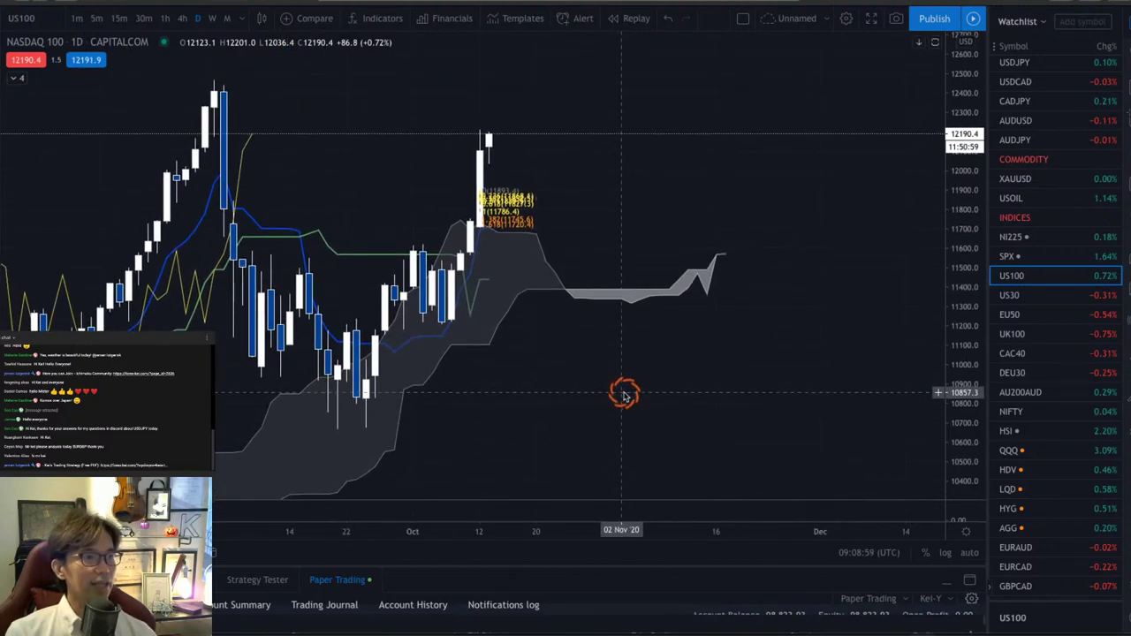
mouse_move(493, 309)
left_mouse_down()
mouse_move(463, 281)
mouse_move(499, 280)
mouse_move(488, 302)
left_mouse_up()
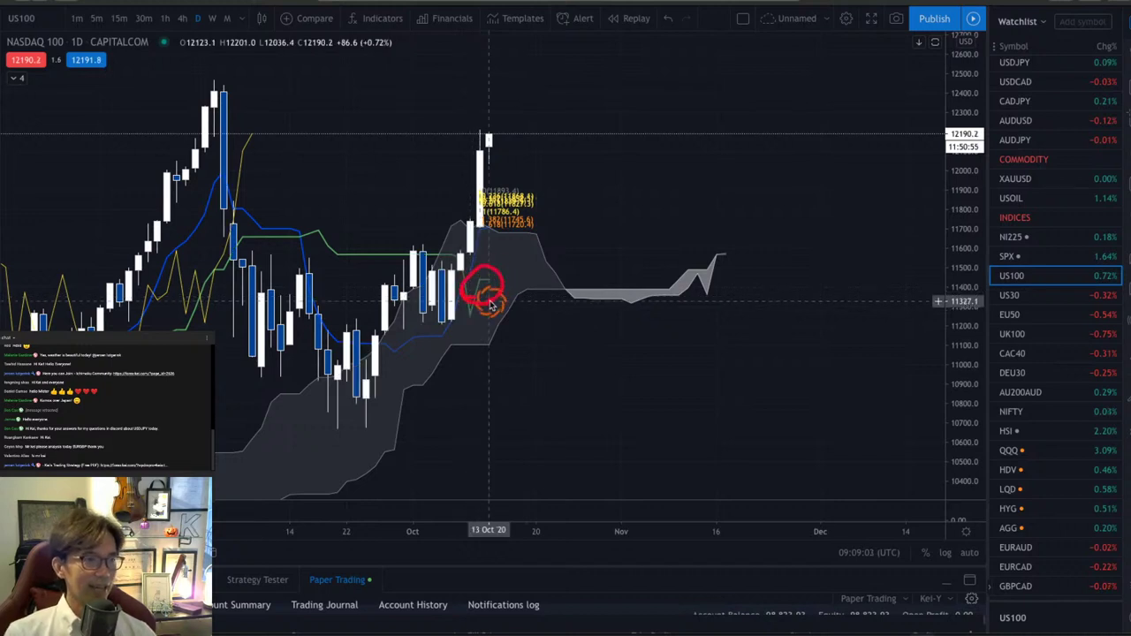
mouse_move(727, 294)
left_mouse_down()
mouse_move(677, 259)
mouse_move(747, 252)
mouse_move(743, 278)
mouse_move(721, 263)
left_mouse_up()
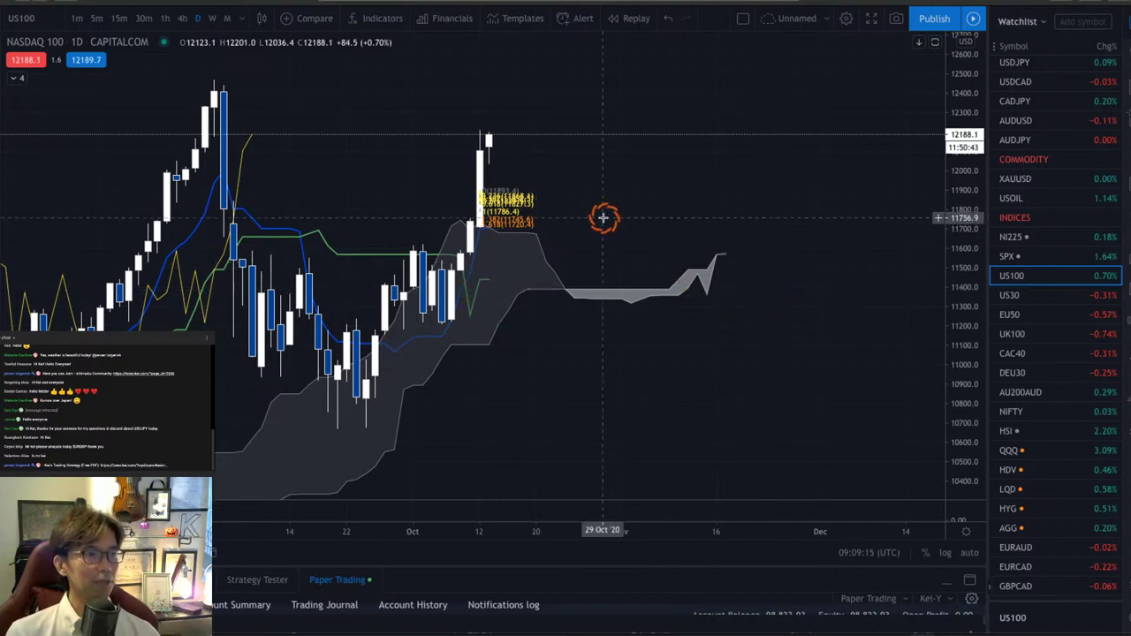
- Set the US100 chart to the 4-hour timeframe and delete the Fibonacci drawings near the 12 October candles
left_click(182, 17)
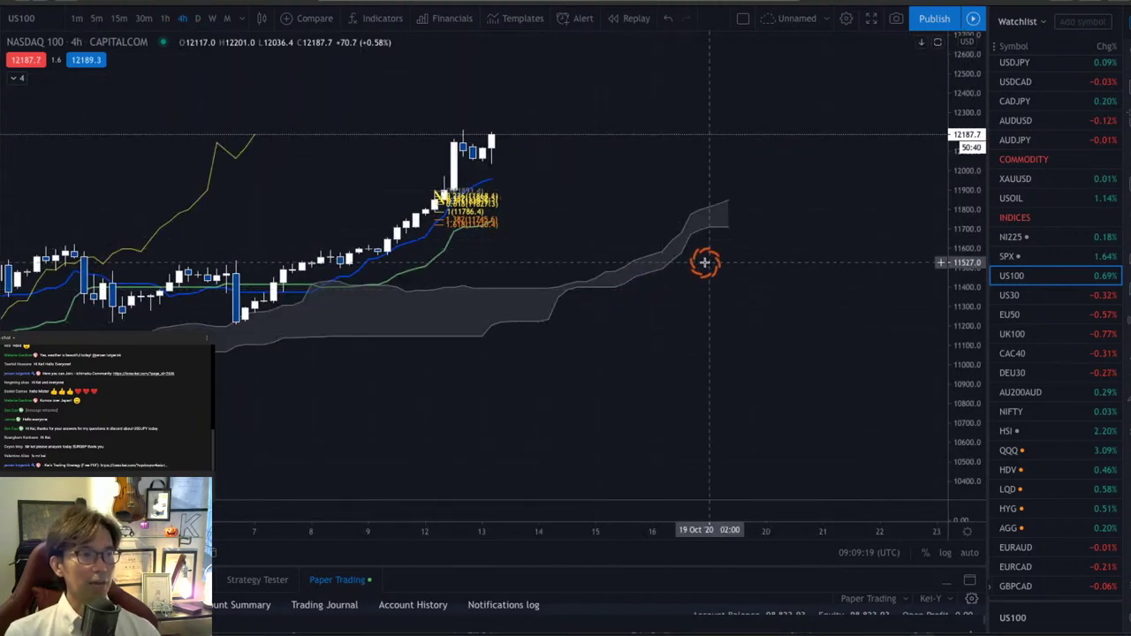
left_click(449, 194)
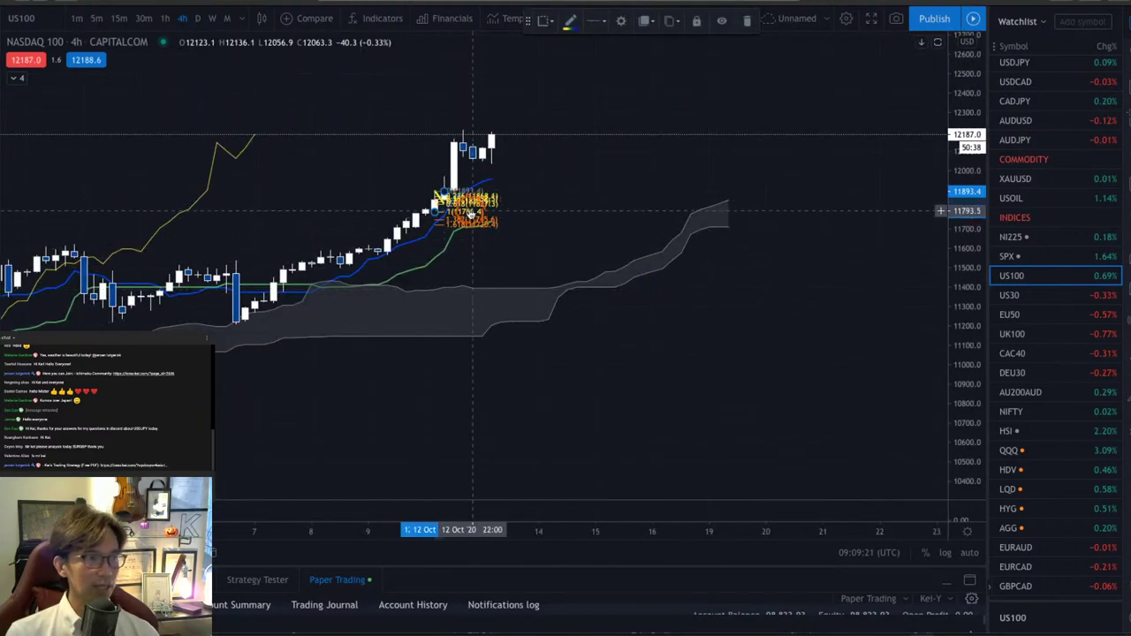
left_click_drag(449, 194, 455, 206)
key("Delete")
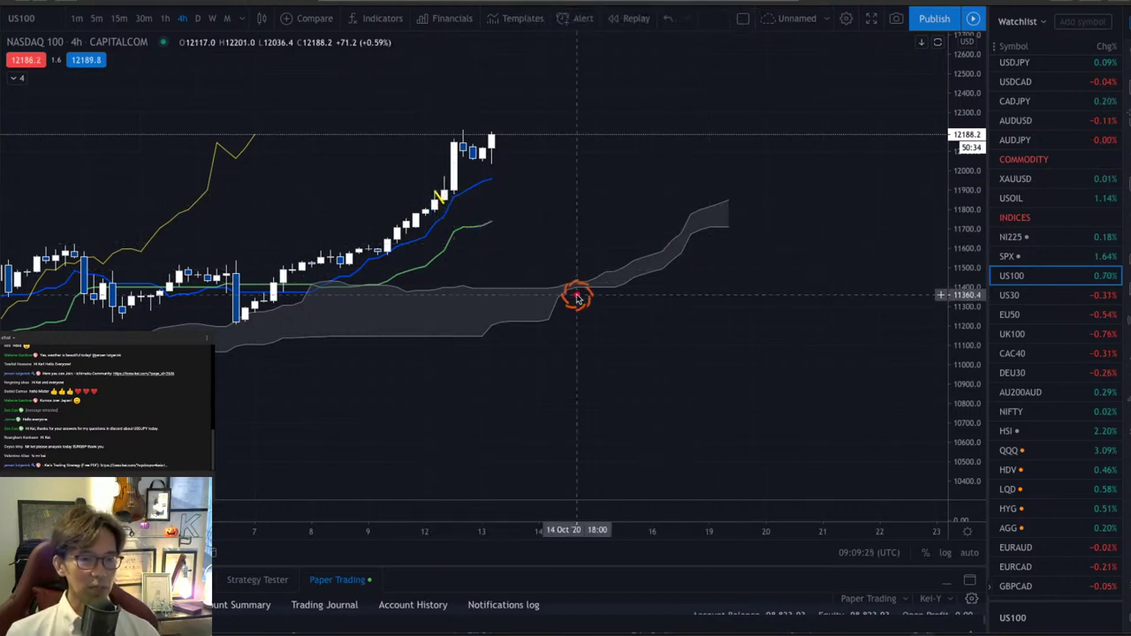
- Draw rising arrows along the 4-hour cloud, above its leading end and under the green Kijun line, and clear the annotations
mouse_move(421, 339)
left_mouse_down()
mouse_move(661, 221)
mouse_move(669, 232)
left_mouse_up()
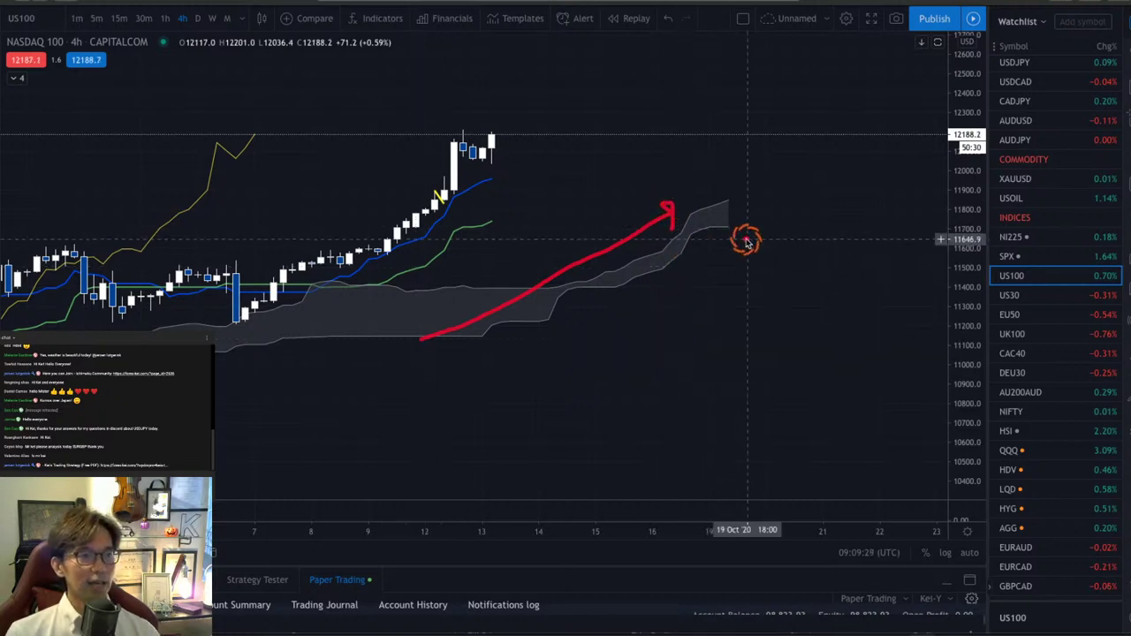
mouse_move(686, 202)
left_mouse_down()
mouse_move(725, 171)
mouse_move(746, 185)
left_mouse_up()
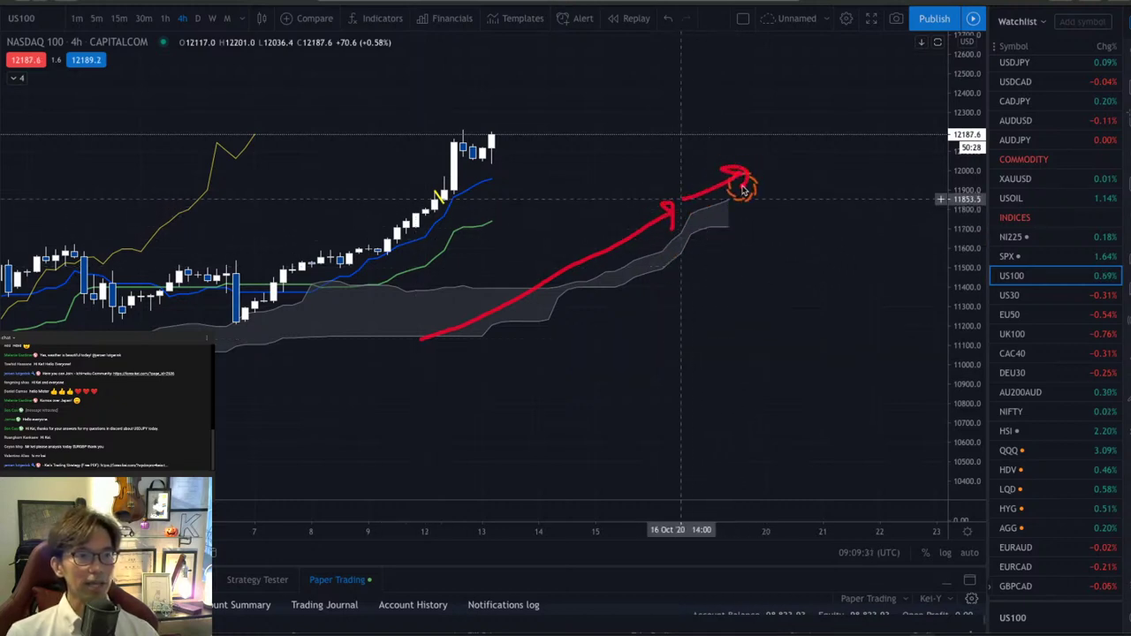
mouse_move(456, 256)
left_mouse_down()
mouse_move(515, 222)
mouse_move(529, 232)
left_mouse_up()
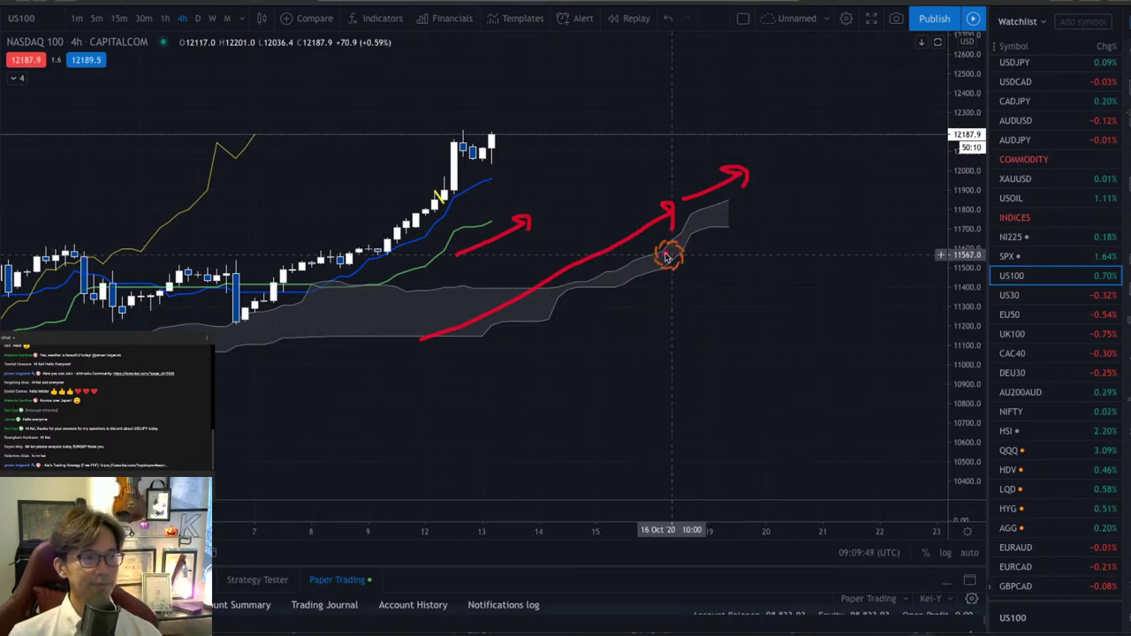
key("Escape")
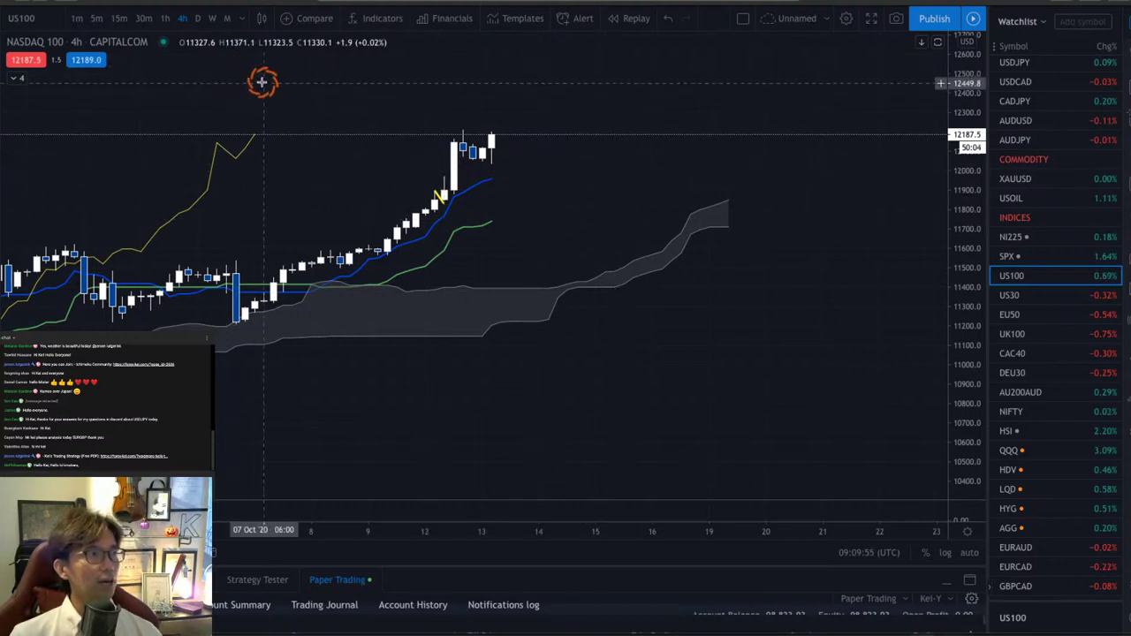
- Set the US100 chart to the 1-hour timeframe and frame the latest candles together with the future cloud
left_click(168, 26)
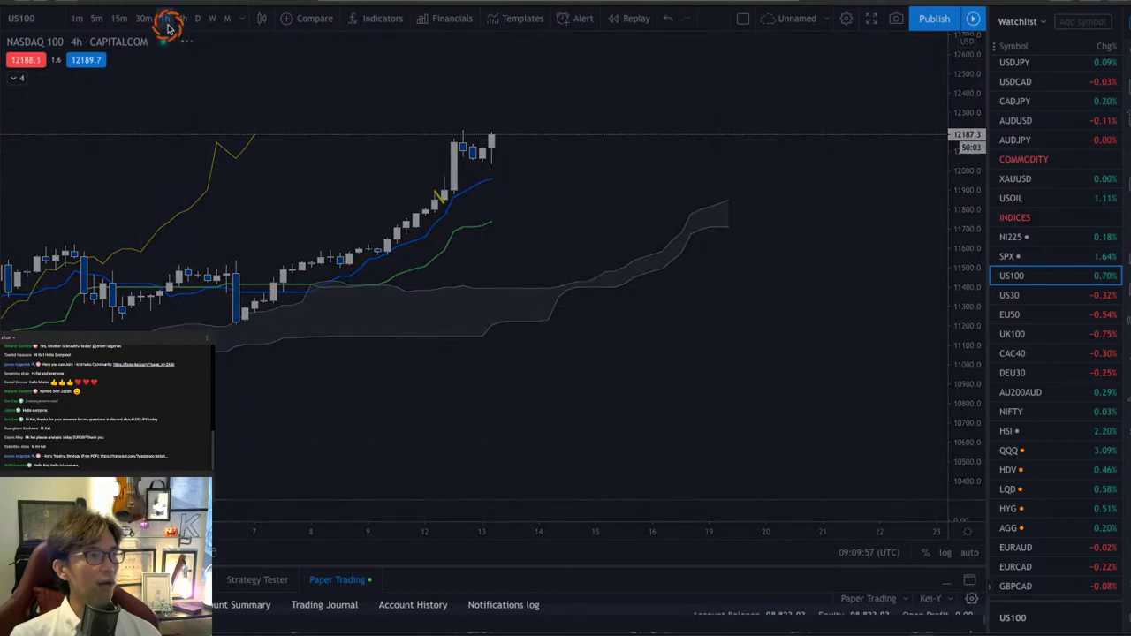
left_click_drag(970, 392, 990, 185)
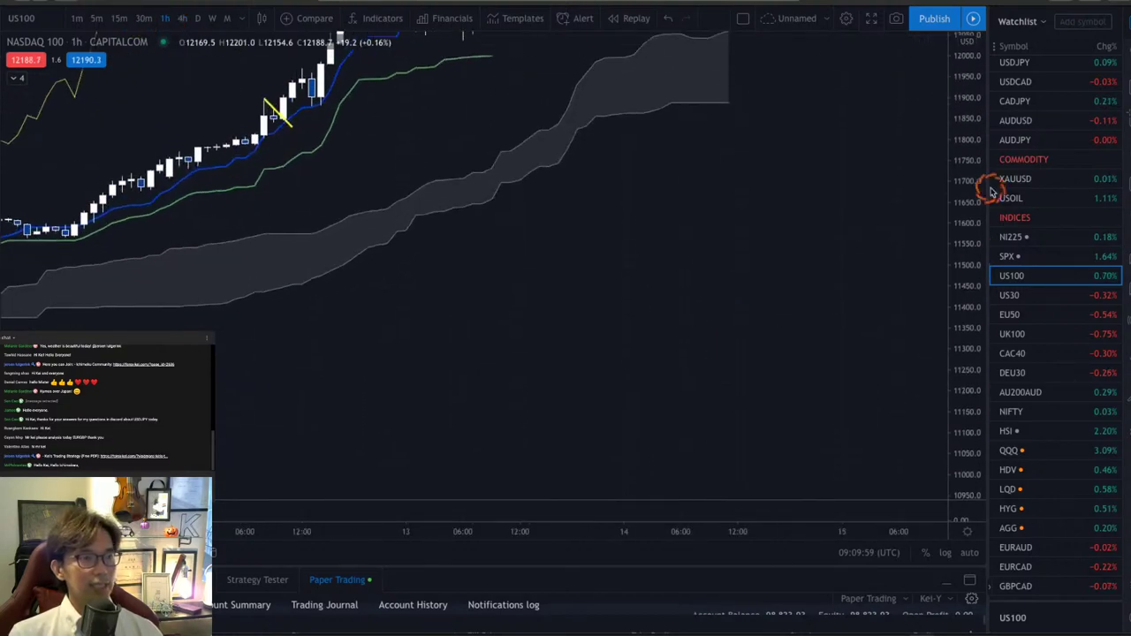
left_click_drag(778, 129, 829, 341)
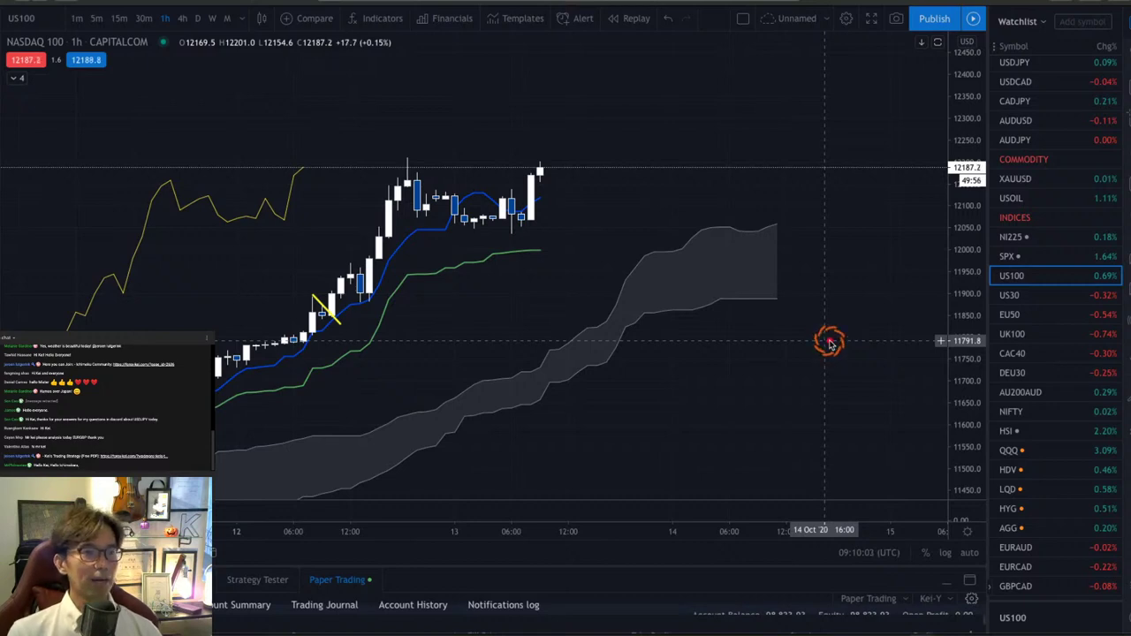
- Mark the 1-hour cloud's flat lower edge with an arrow, circle its upper edge, underline the green Kijun line, and clear the annotations
mouse_move(709, 324)
left_mouse_down()
mouse_move(778, 315)
mouse_move(778, 334)
left_mouse_up()
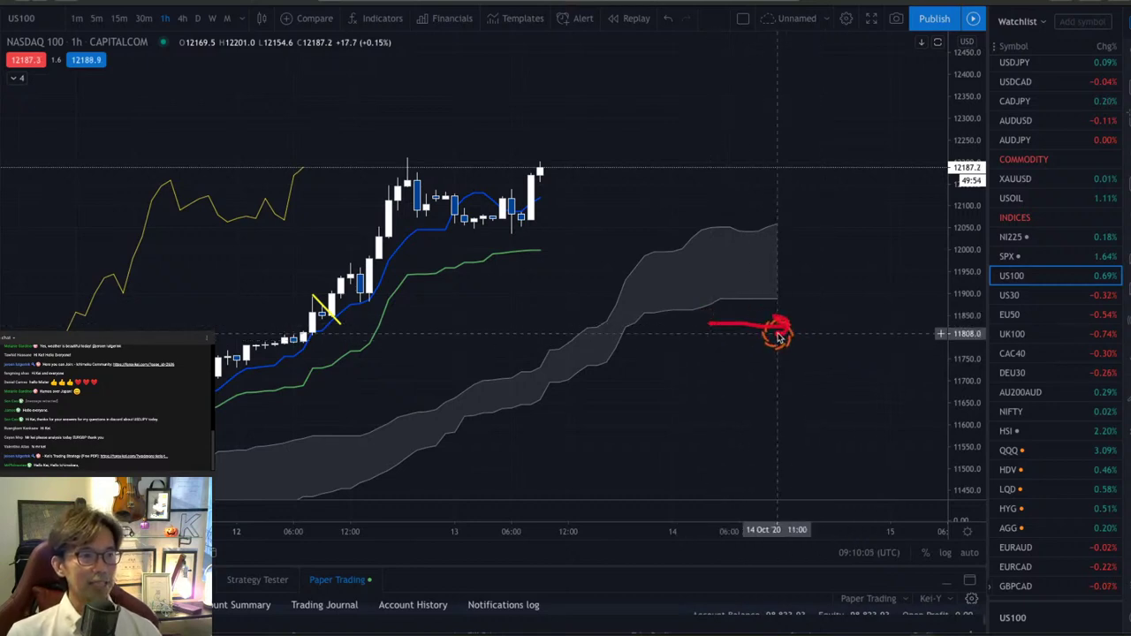
mouse_move(788, 244)
left_mouse_down()
mouse_move(750, 202)
mouse_move(789, 258)
left_mouse_up()
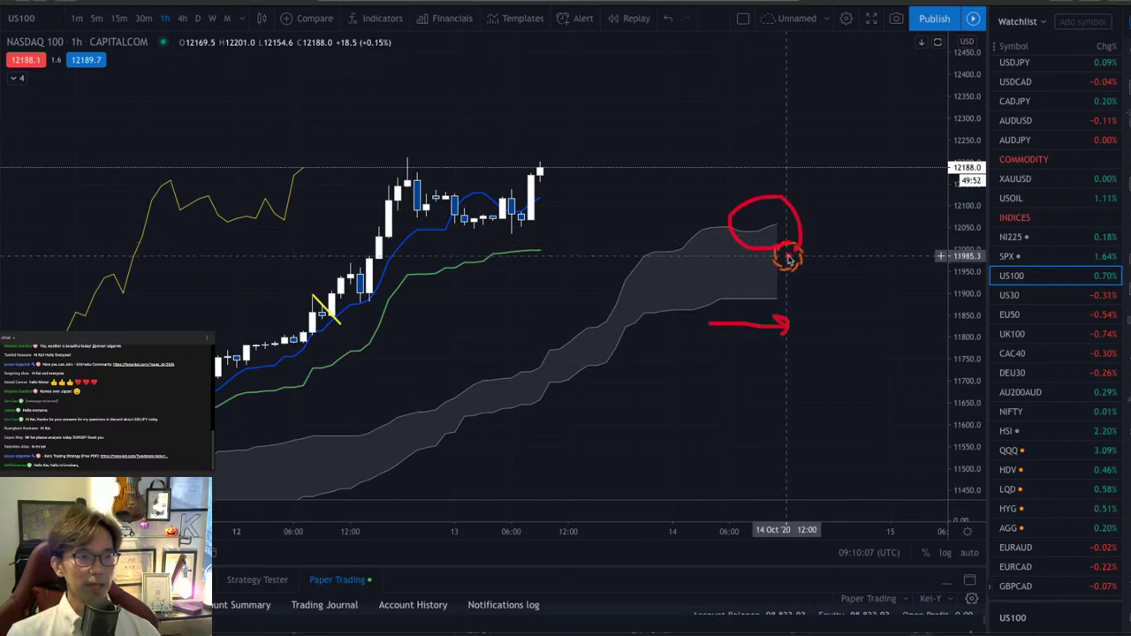
left_click_drag(467, 292, 550, 280)
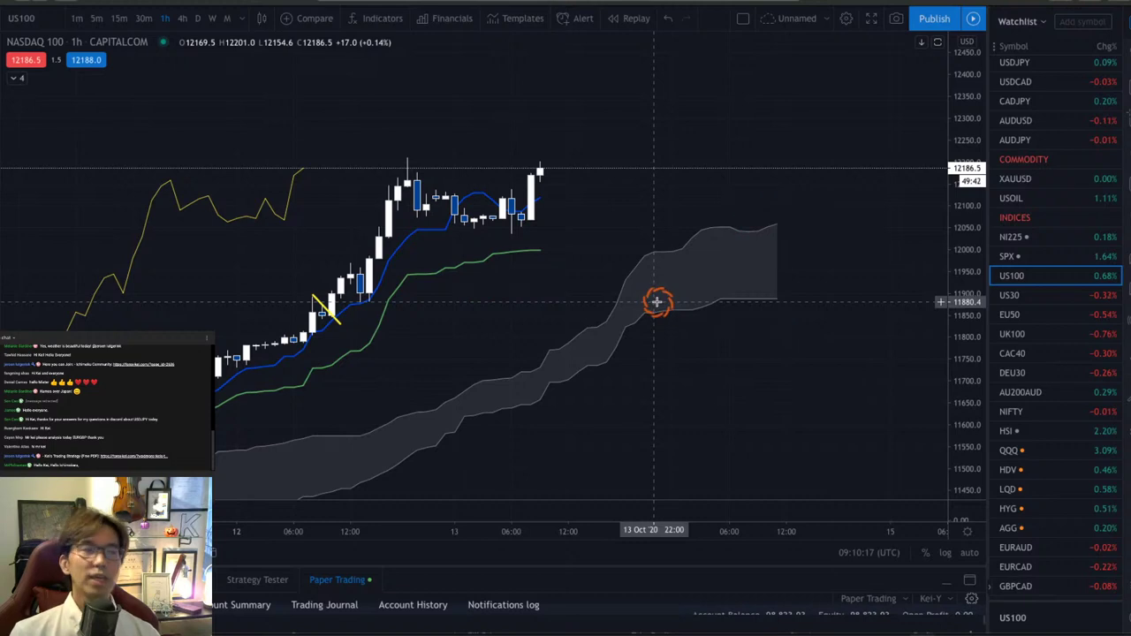
- Set the US100 chart to 30 minutes, circle the latest rising candles and the cloud's leading upper edge, and clear the annotations
left_click(141, 19)
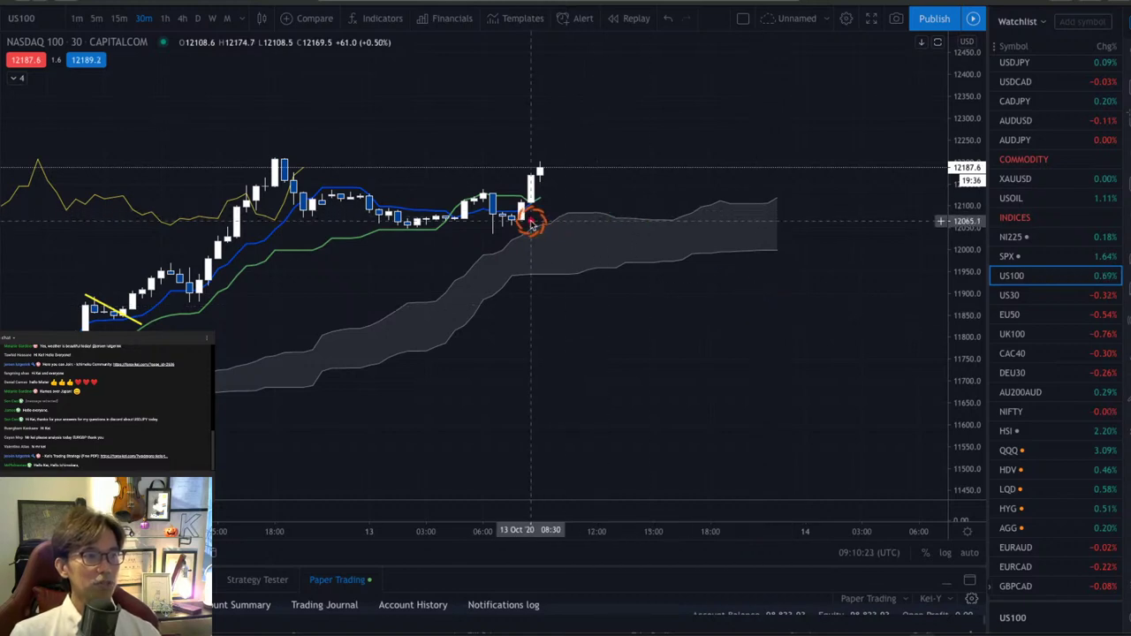
mouse_move(529, 222)
left_mouse_down()
mouse_move(541, 172)
mouse_move(545, 226)
left_mouse_up()
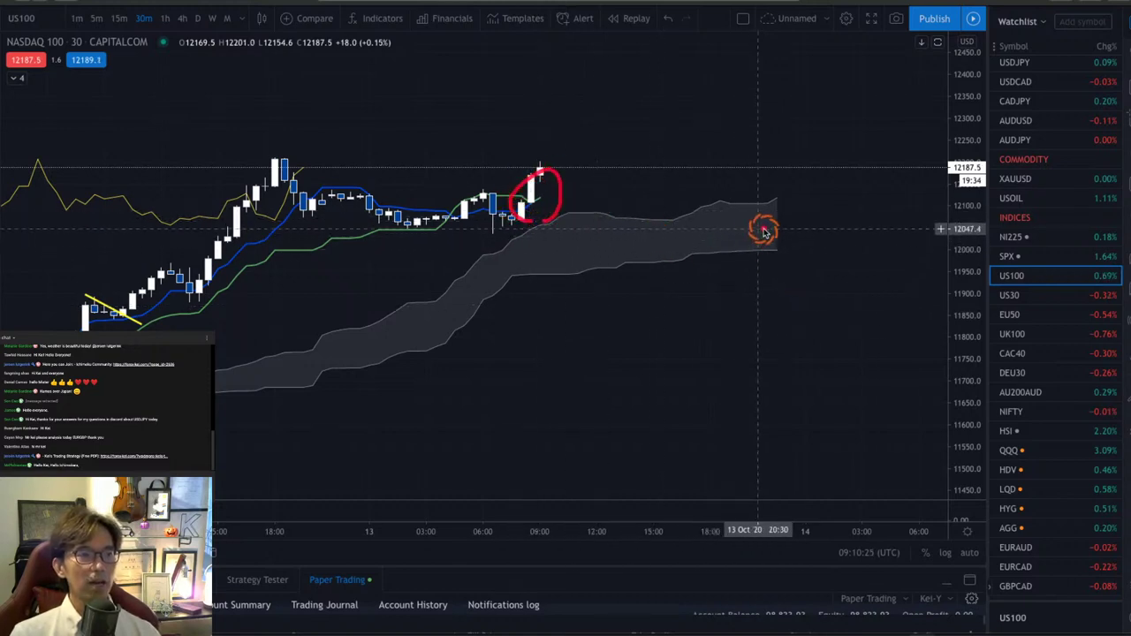
mouse_move(763, 230)
left_mouse_down()
mouse_move(748, 182)
mouse_move(776, 228)
left_mouse_up()
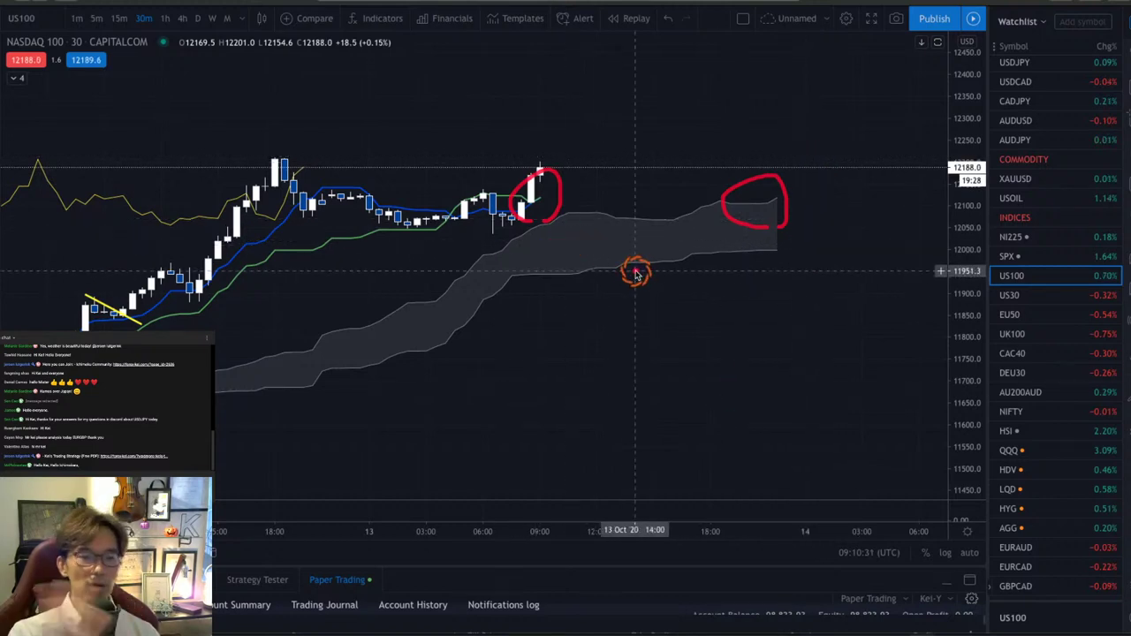
key("Escape")
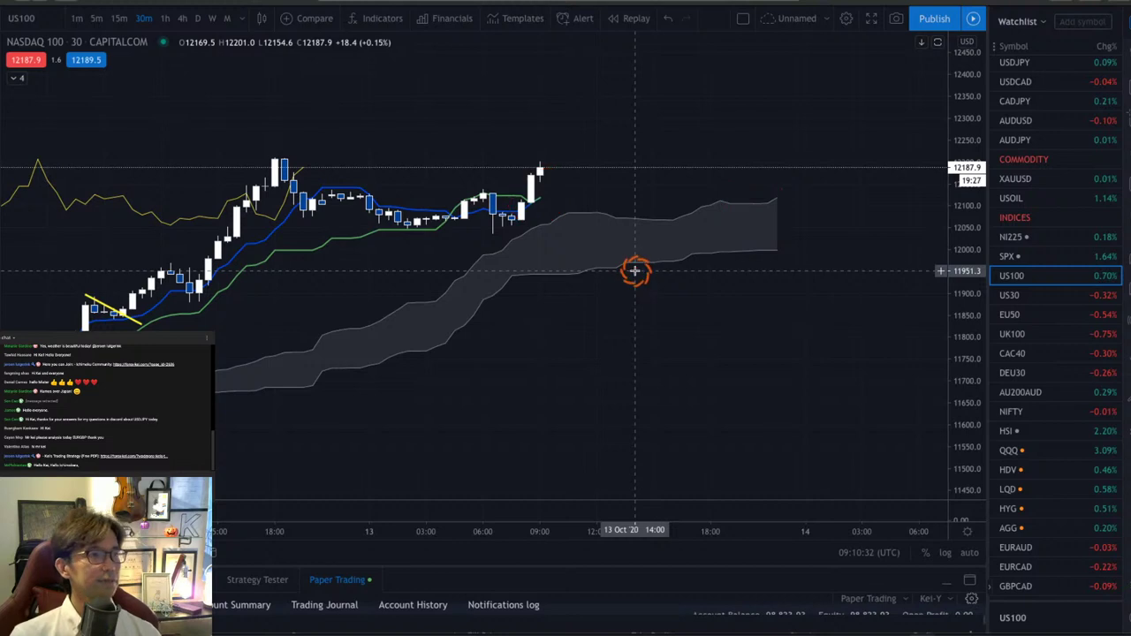
- Return US100 to the 1-hour timeframe, and review the "Tools to identify trading edges (M15 or M5)" slide before going back to the chart
left_click(165, 18)
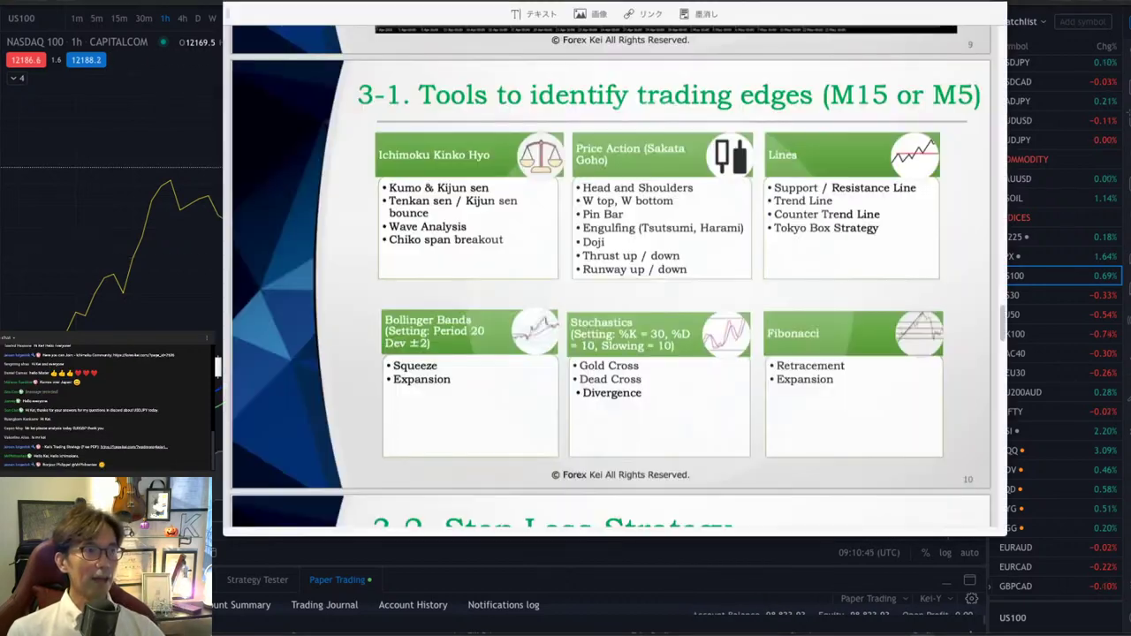
key("alt+Tab")
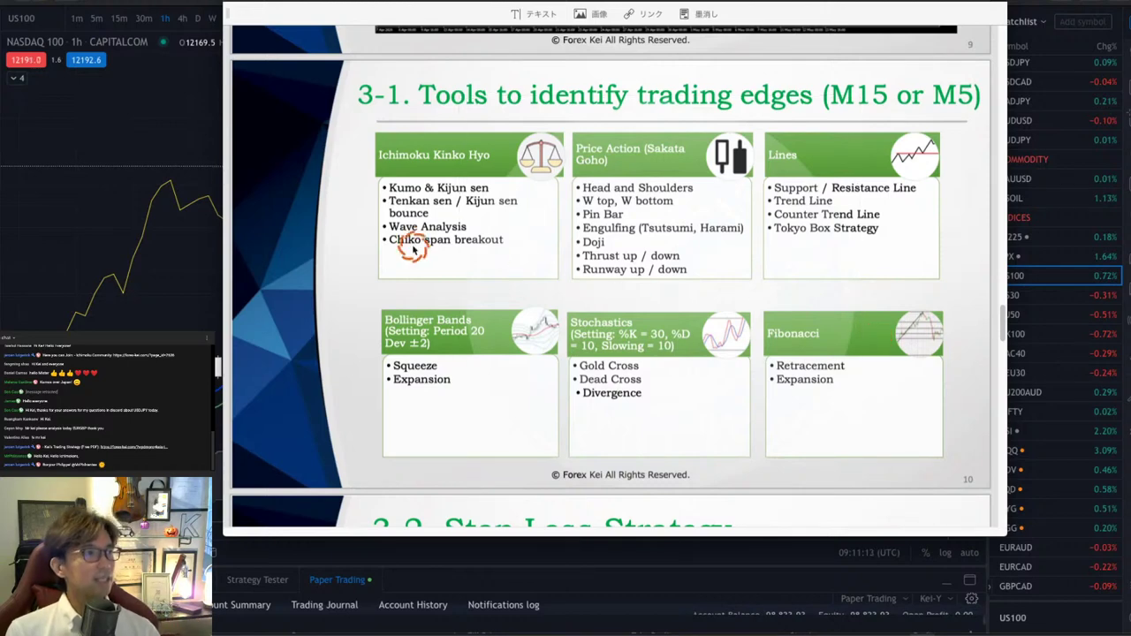
left_click(164, 156)
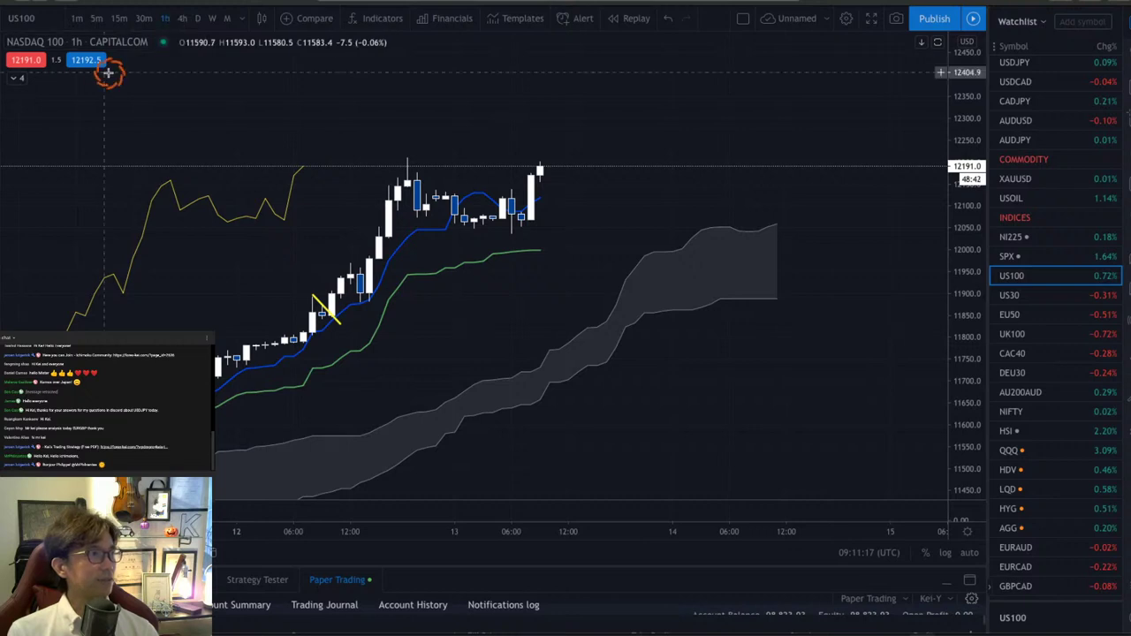
- In the Ichimoku style settings, hide the Conversion Line, Base Line, Lead 1, Lead 2 and Plots Background, leaving only the Lagging Span
left_click(15, 78)
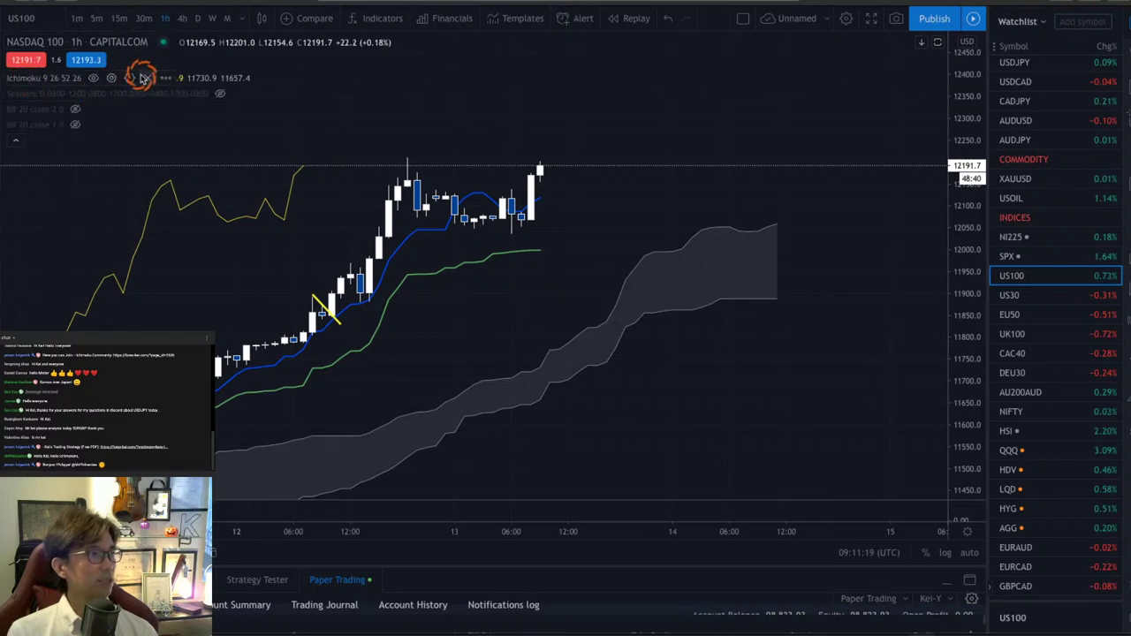
left_click(112, 78)
left_click(500, 238)
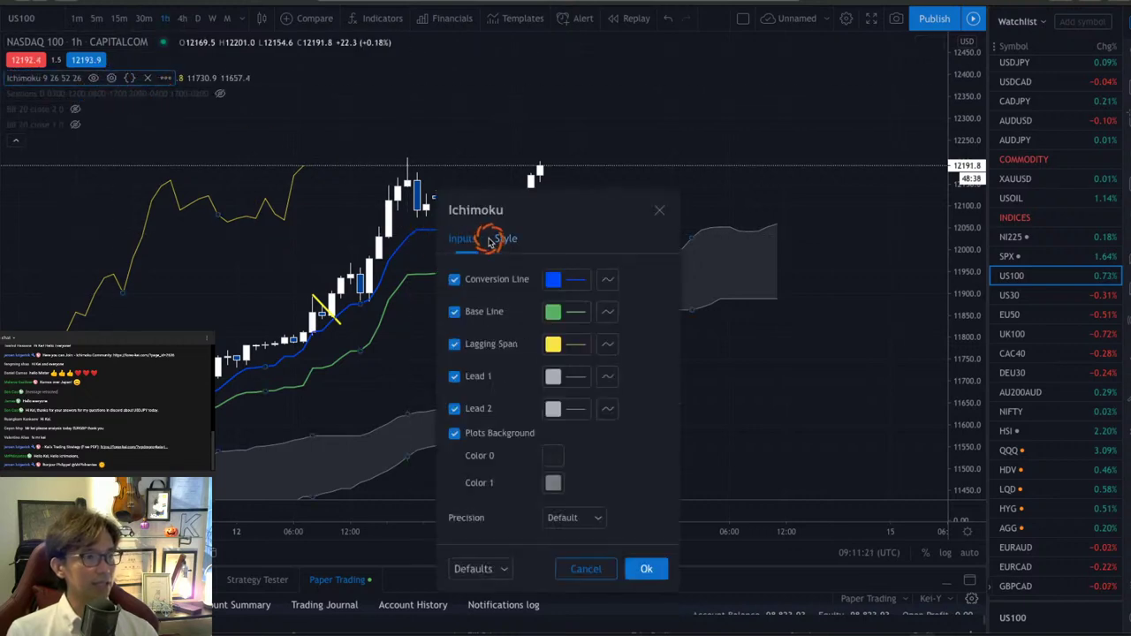
left_click(456, 281)
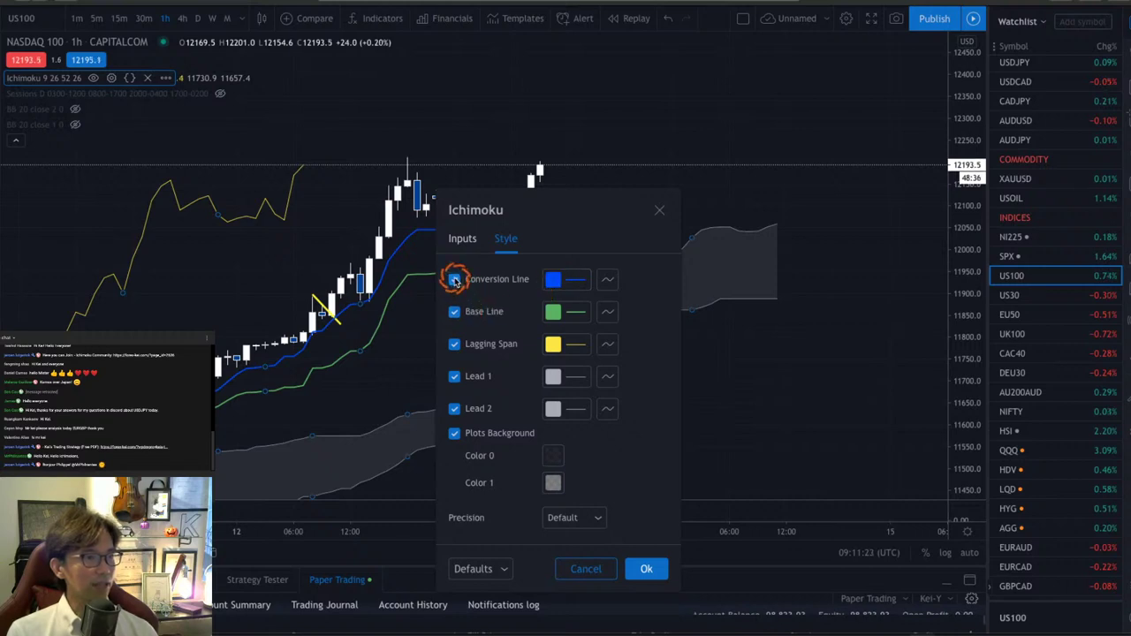
left_click(454, 312)
left_click(455, 378)
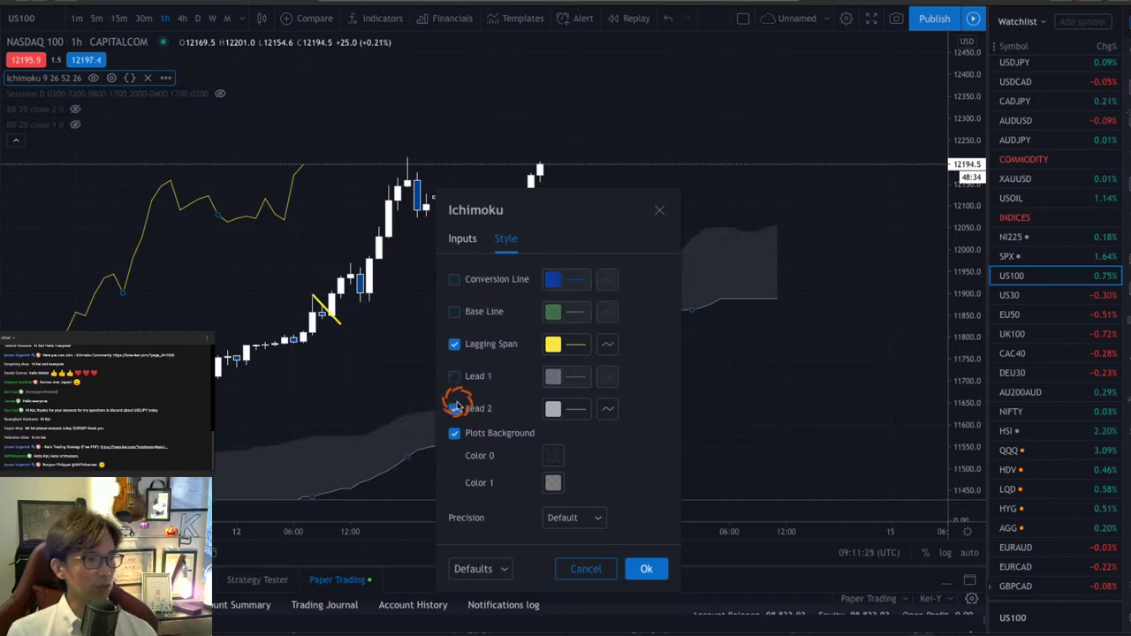
left_click(455, 409)
left_click(454, 433)
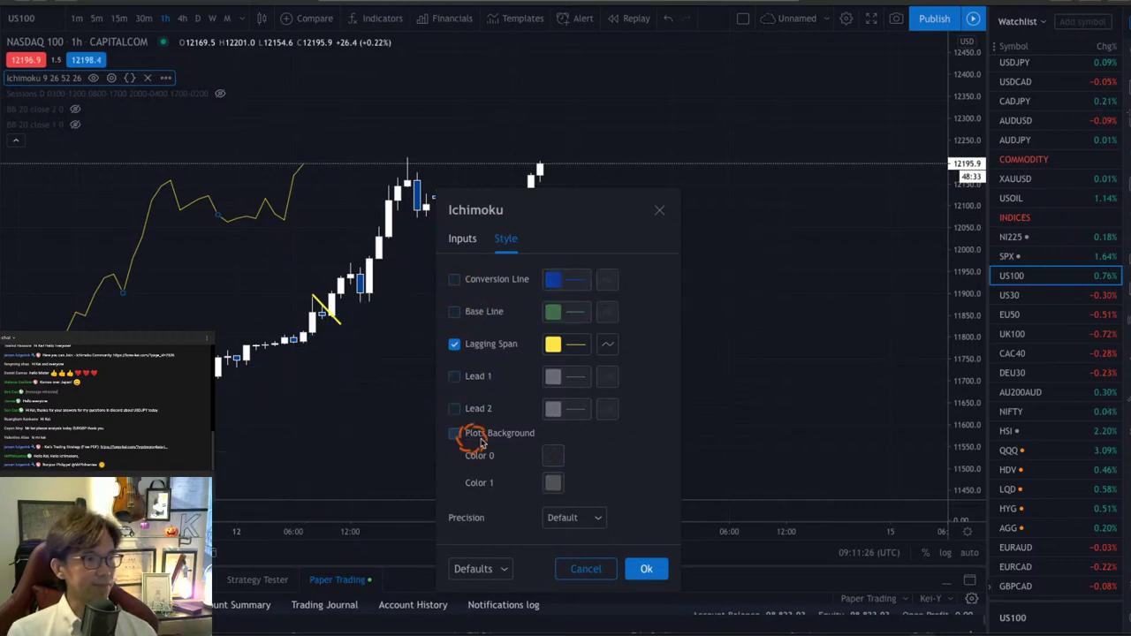
left_click(646, 571)
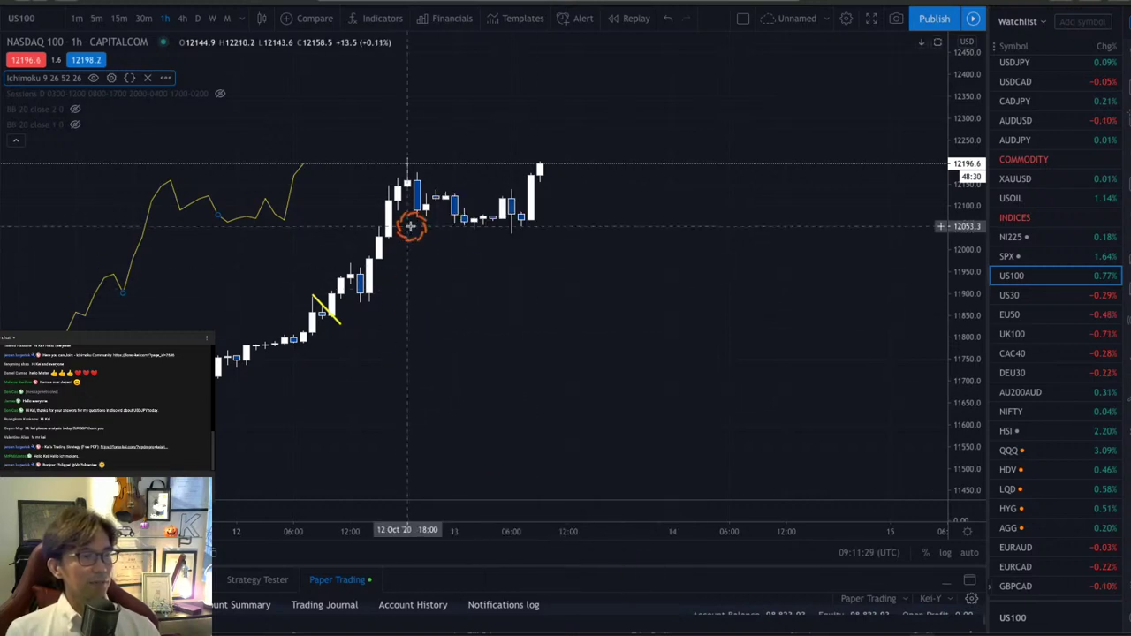
- Measure the number of bars from the latest 1-hour candle back to the end of the lagging span, and dismiss the measurement
left_click_drag(449, 256, 677, 263)
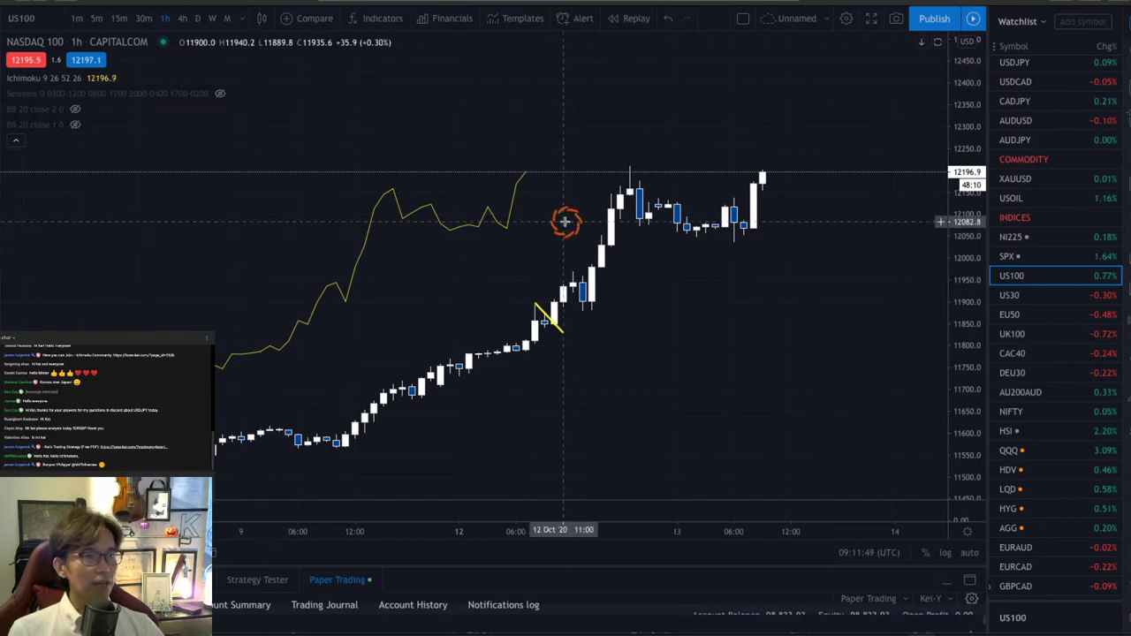
left_click(776, 154, "shift")
left_click_drag(776, 154, 672, 151)
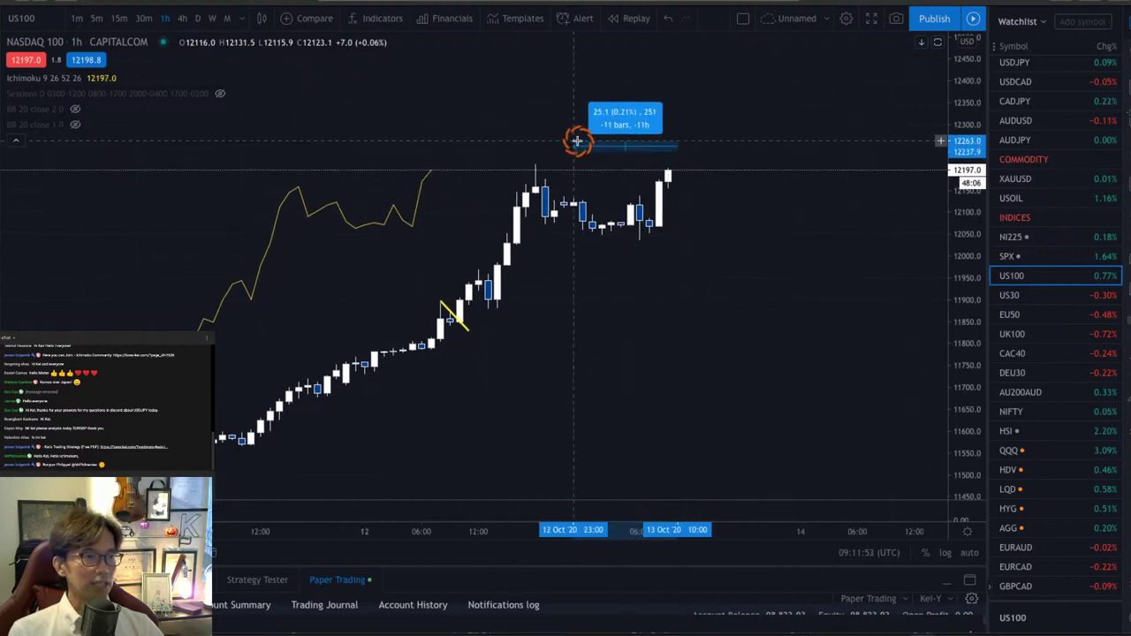
left_click_drag(472, 141, 435, 142)
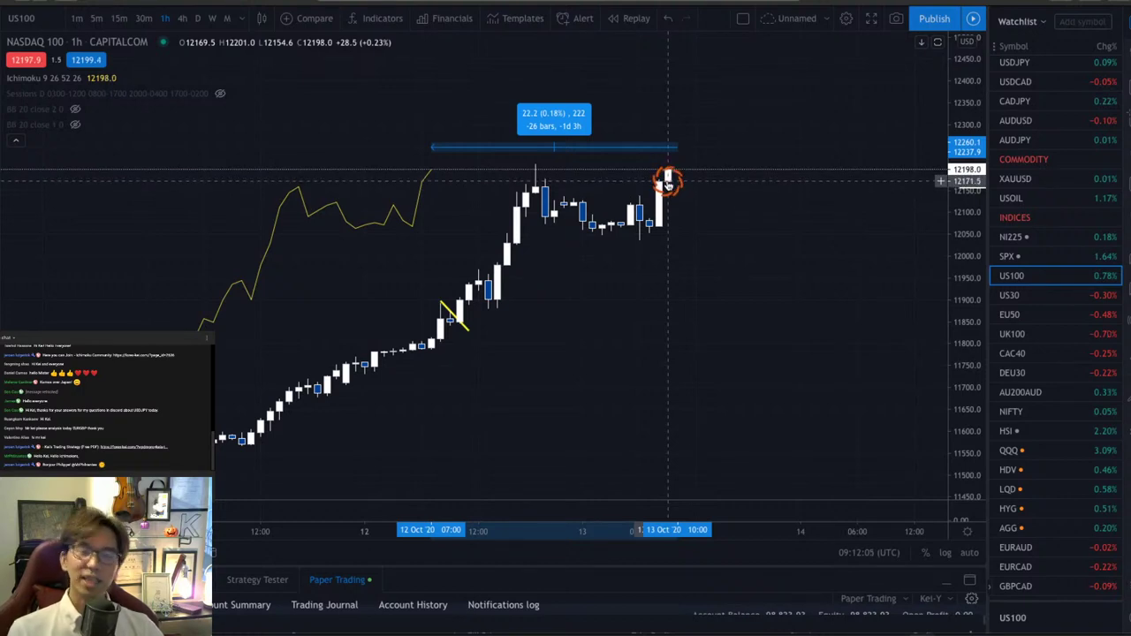
left_click(484, 162)
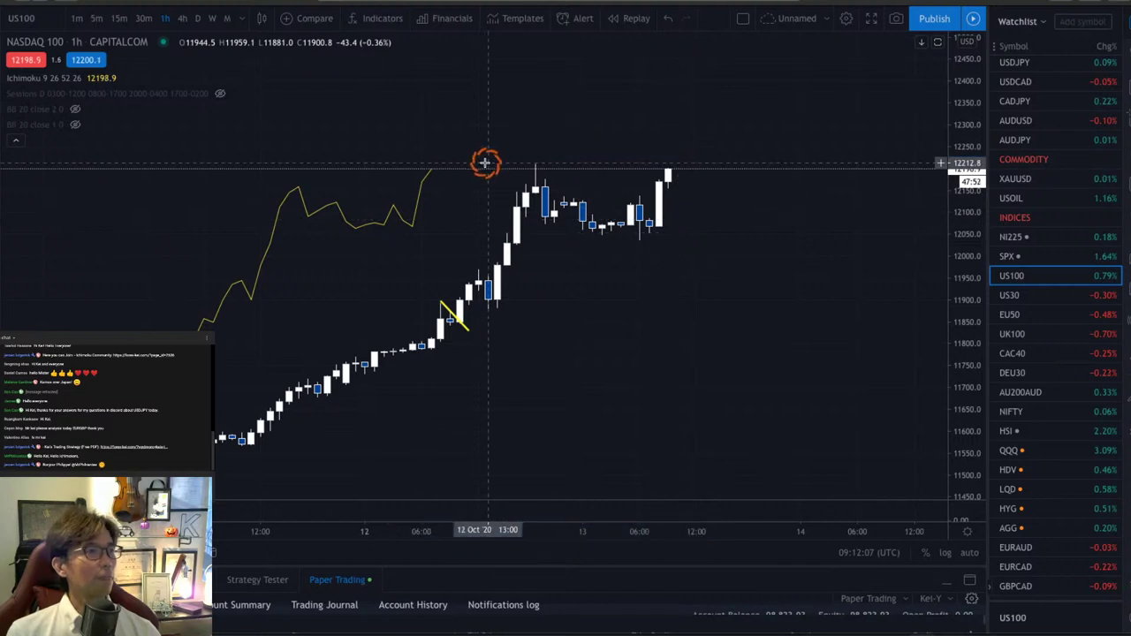
- On the 15-minute US100 chart, circle the lagging span's upward crossing near 01:30 and draw a rising arrow along the latest candles
left_click(119, 18)
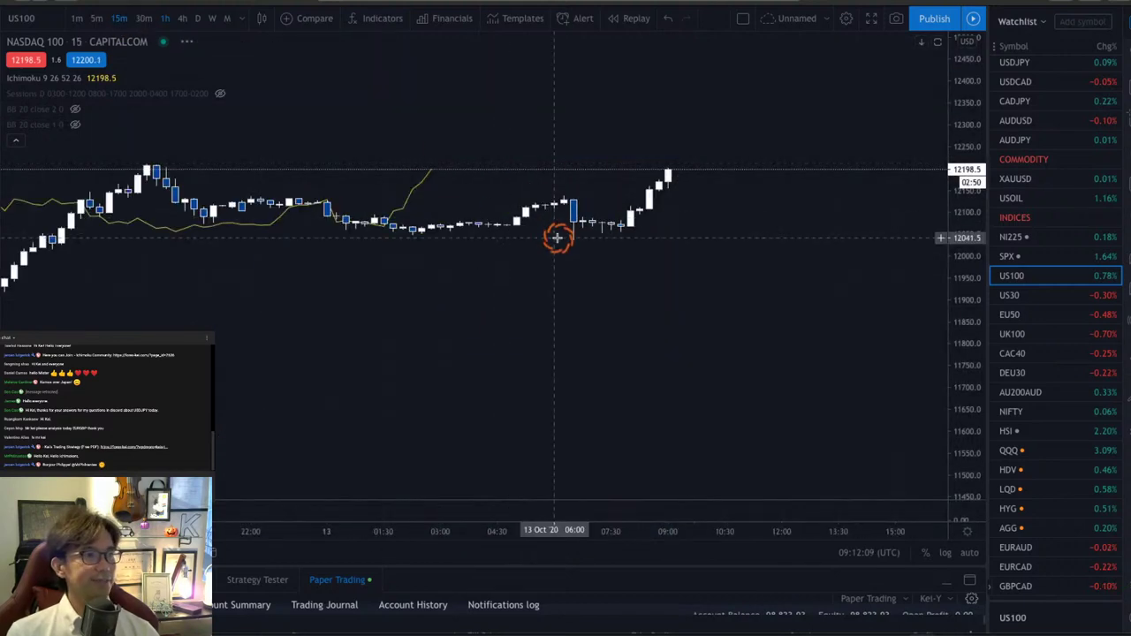
left_click_drag(557, 237, 795, 281)
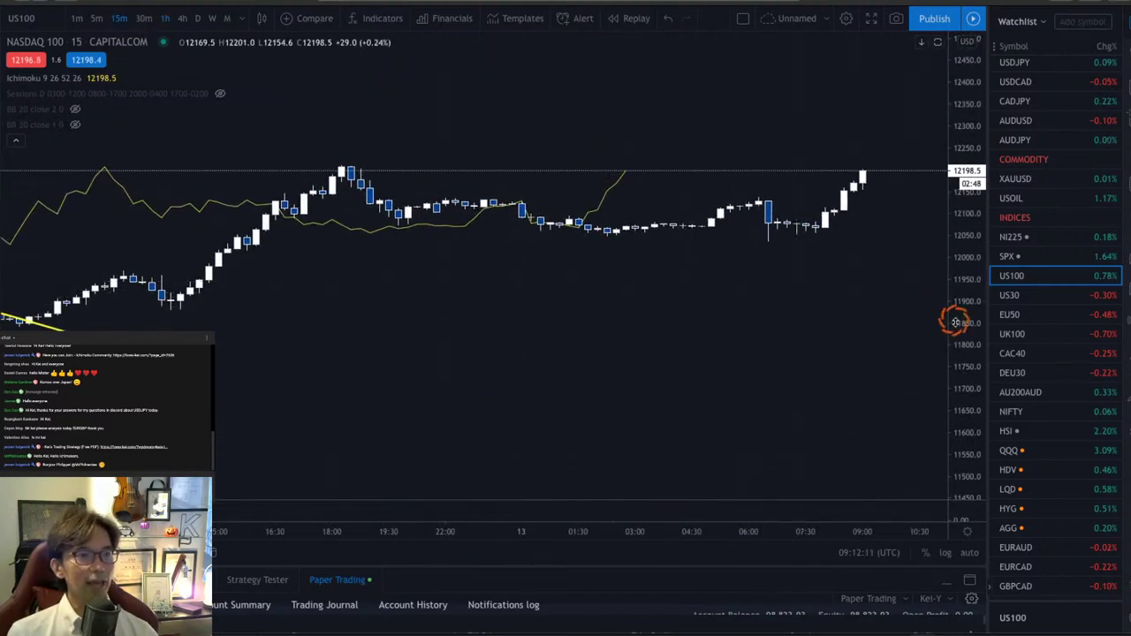
left_click_drag(956, 322, 967, 295)
left_click_drag(922, 144, 698, 333)
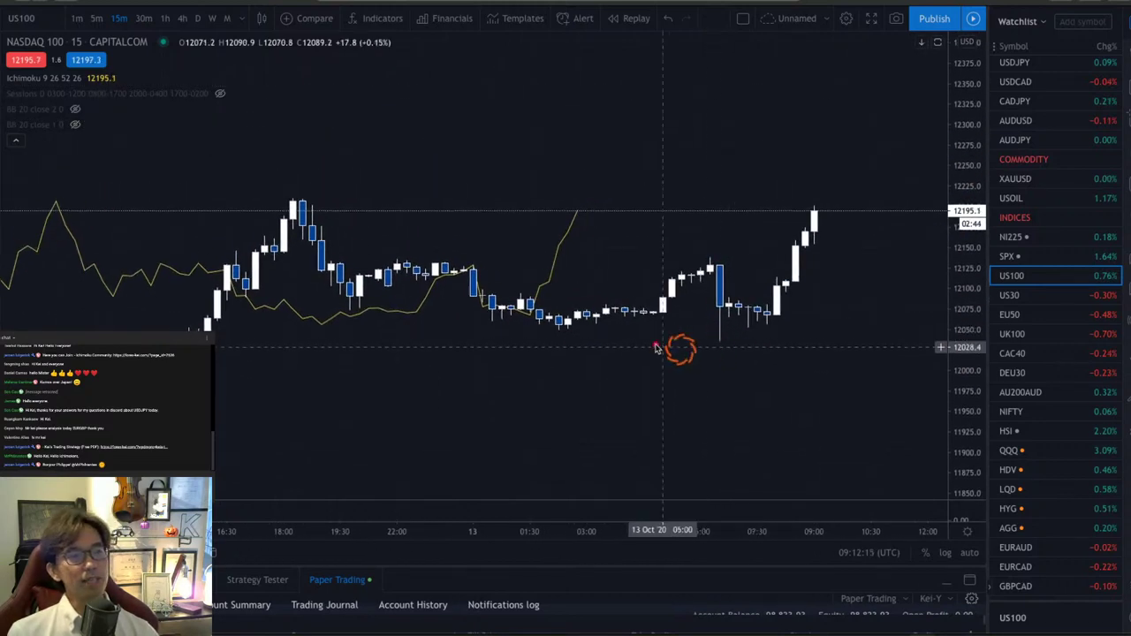
mouse_move(547, 323)
left_mouse_down()
mouse_move(518, 318)
mouse_move(533, 273)
mouse_move(561, 292)
mouse_move(544, 322)
left_mouse_up()
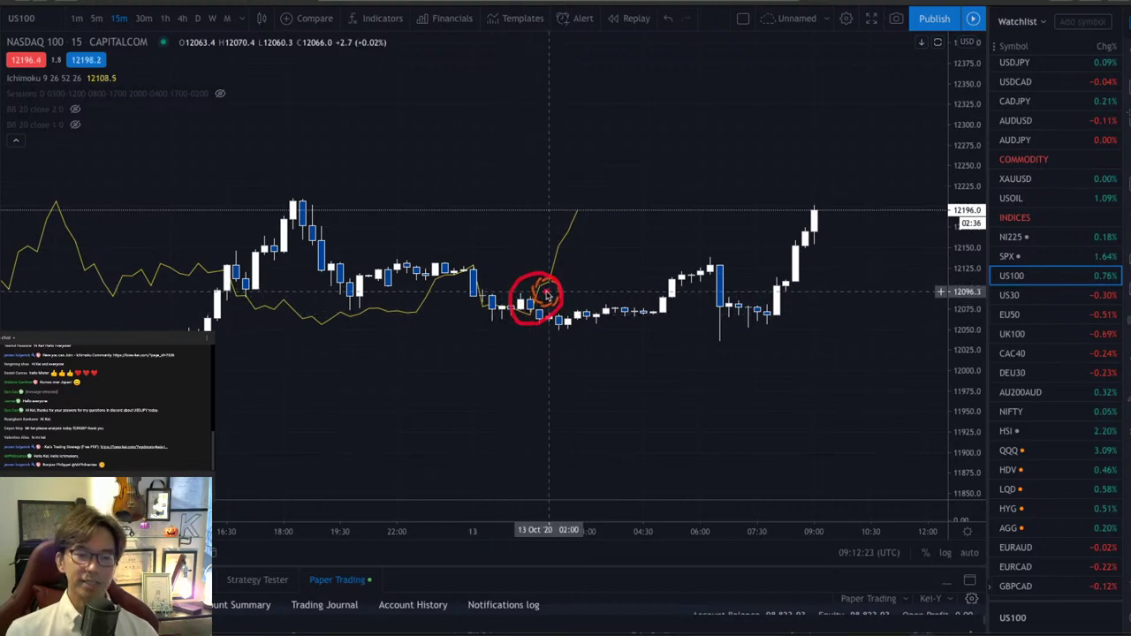
mouse_move(764, 315)
left_mouse_down()
mouse_move(788, 260)
mouse_move(774, 262)
left_mouse_up()
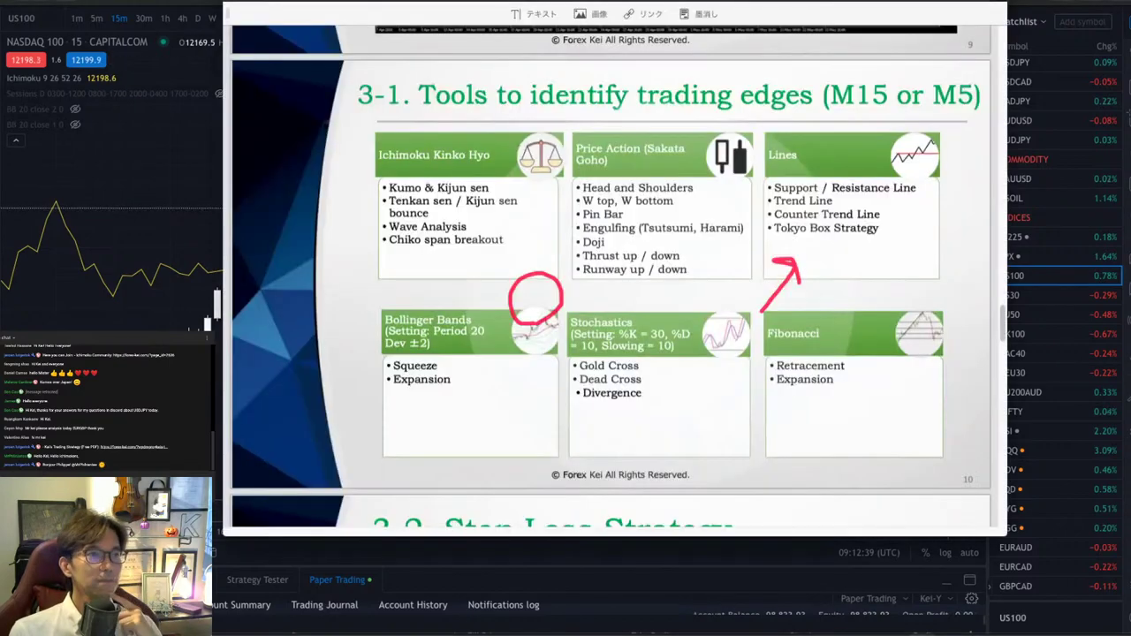
- Switch to the slide on tools to identify trading edges, review it, and return to the US100 chart
key("alt+Tab")
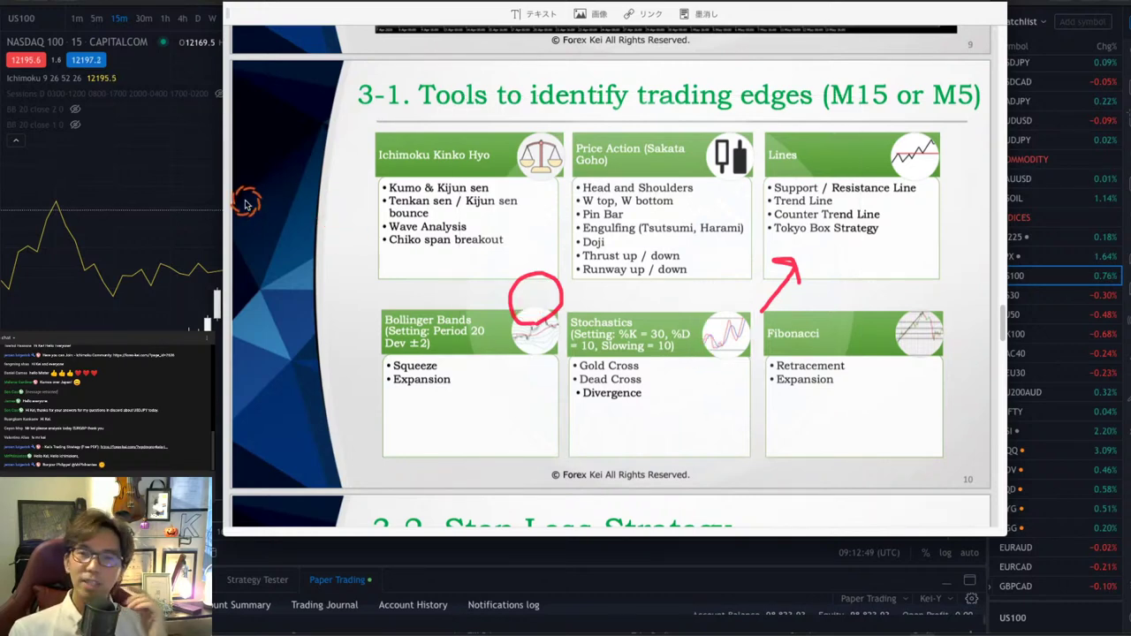
left_click(212, 187)
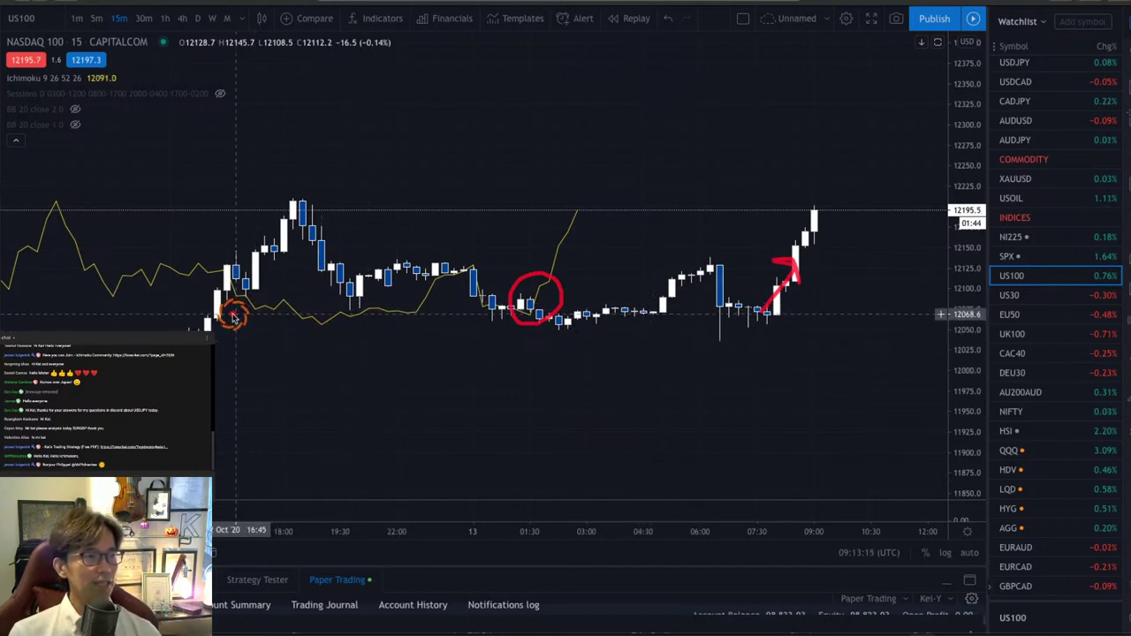
- Circle the lagging span's downward crossing near 16:45 on 12 October, mark it with a falling arrow and strokes, and clear all annotations
mouse_move(230, 313)
left_mouse_down()
mouse_move(252, 254)
mouse_move(239, 318)
left_mouse_up()
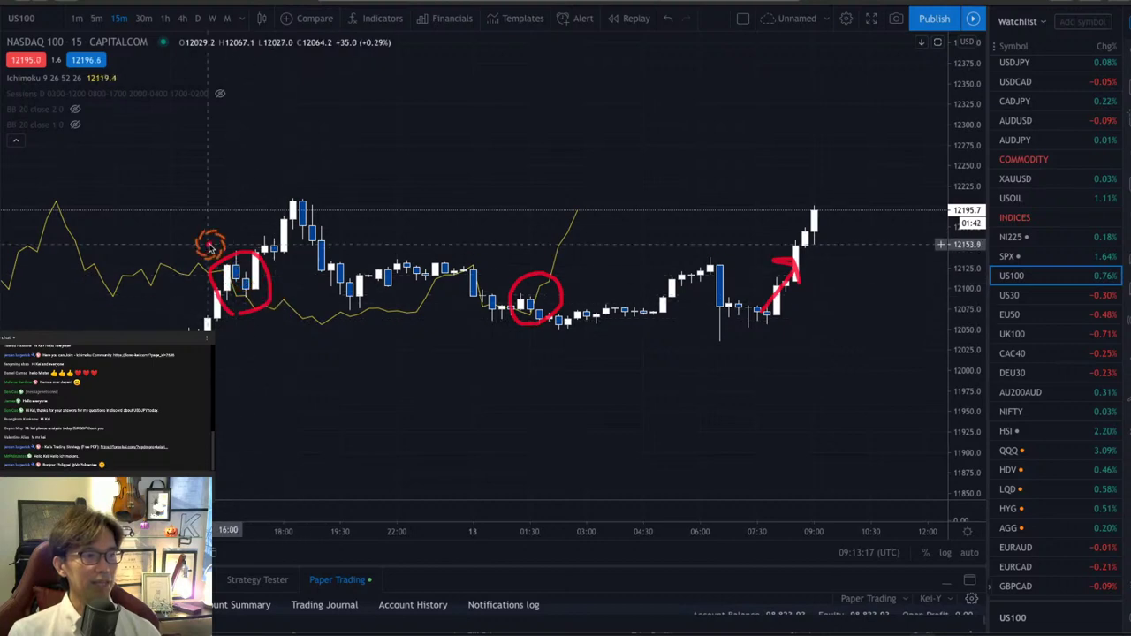
mouse_move(201, 238)
left_mouse_down()
mouse_move(295, 338)
mouse_move(298, 327)
left_mouse_up()
mouse_move(223, 240)
left_mouse_down()
mouse_move(265, 292)
mouse_move(299, 261)
mouse_move(211, 296)
mouse_move(277, 294)
left_mouse_up()
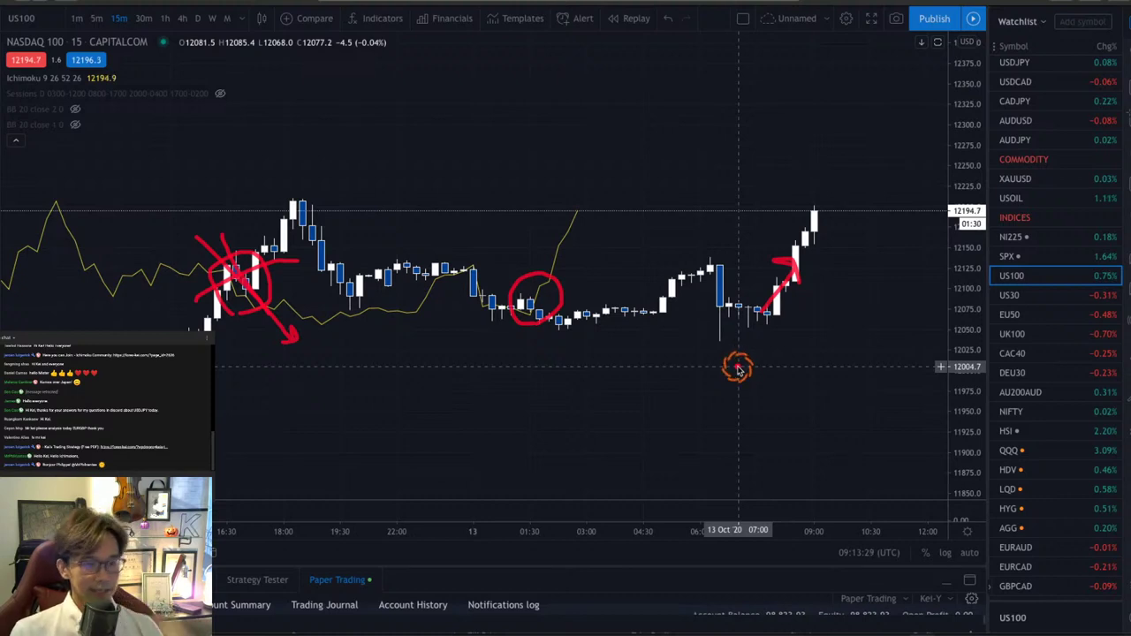
key("Escape")
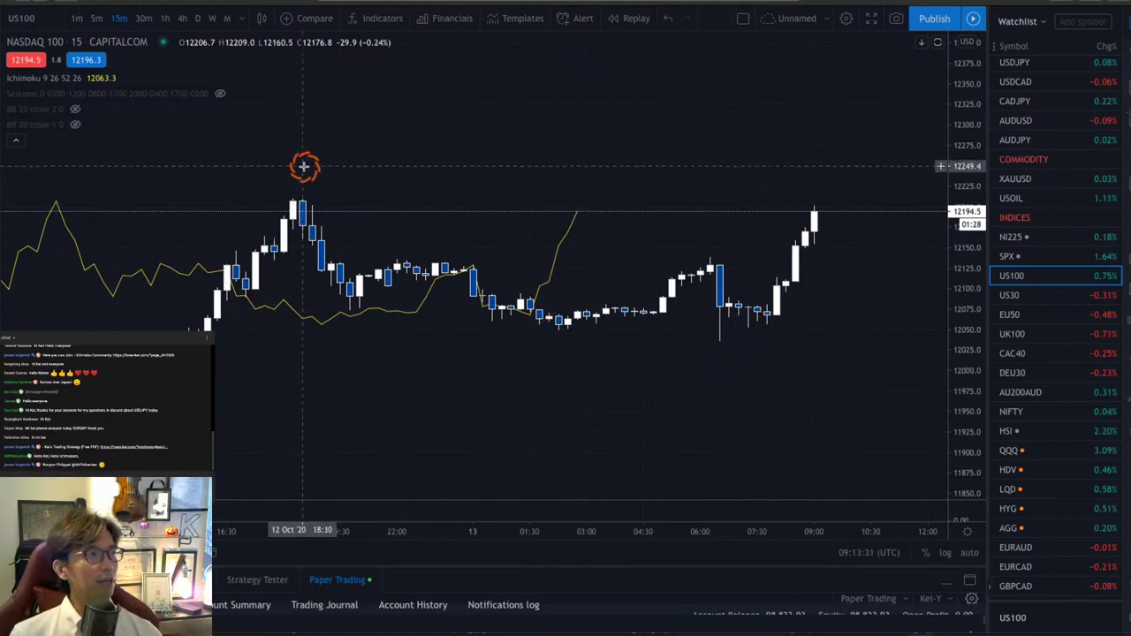
- Set the US100 chart to the 5-minute timeframe and enlarge the latest candles together with the lagging span
left_click(95, 18)
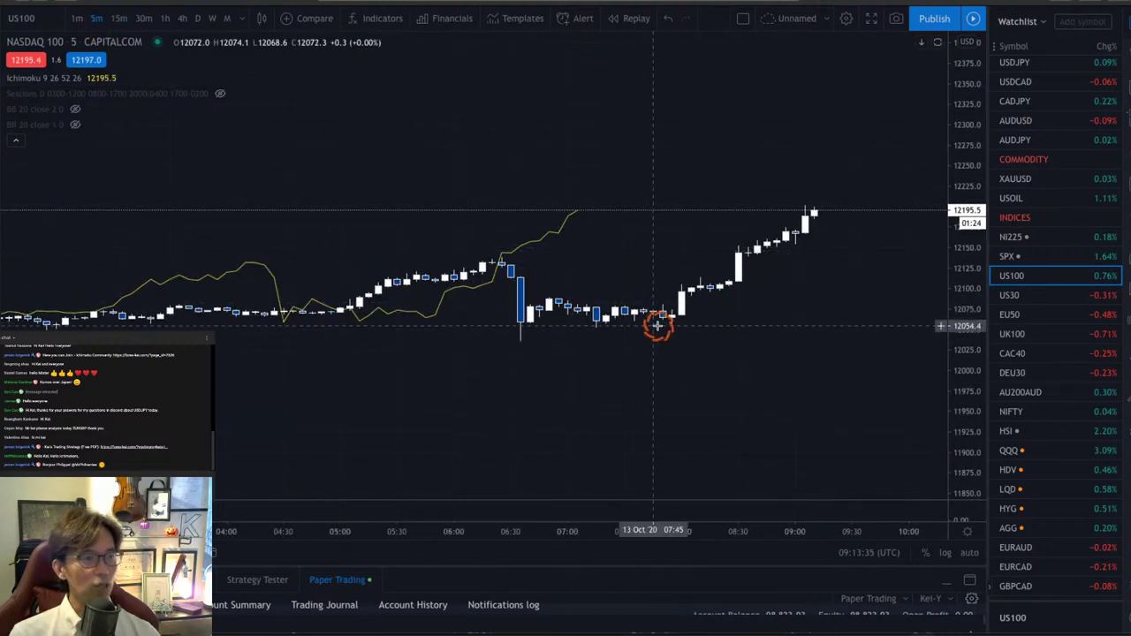
left_click_drag(657, 325, 740, 323)
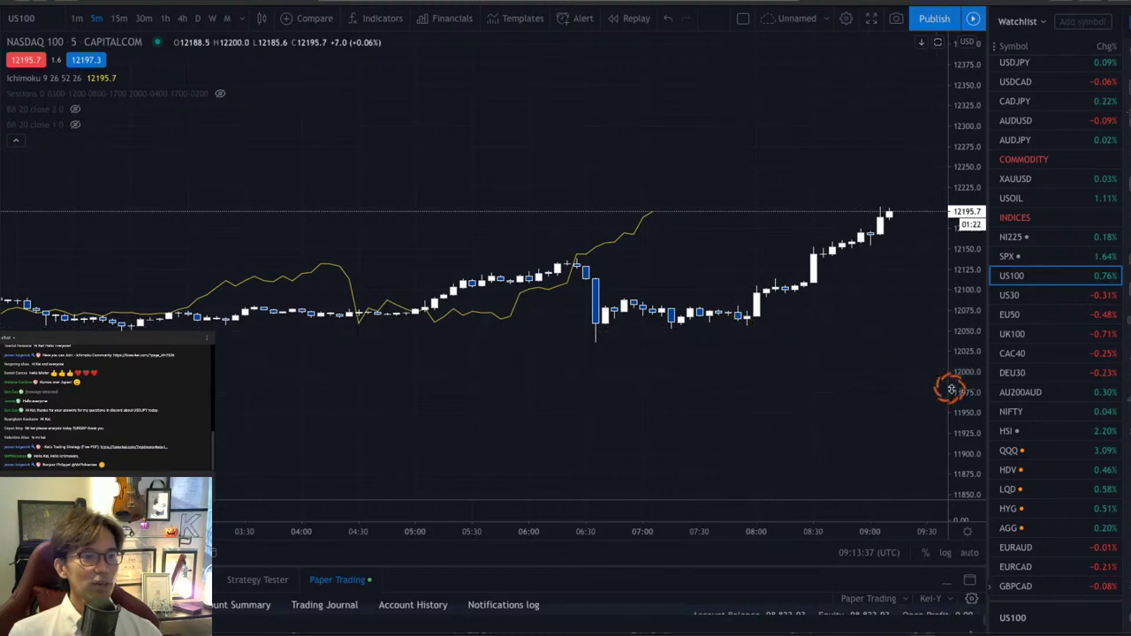
left_click_drag(969, 341, 960, 244)
left_click_drag(760, 263, 807, 228)
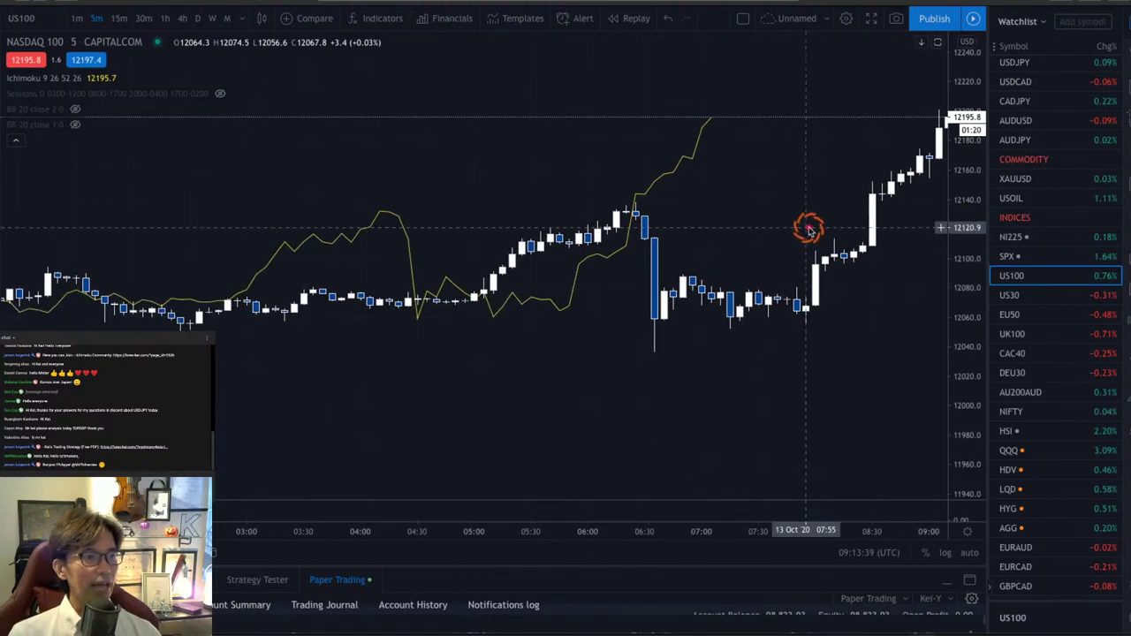
mouse_move(644, 235)
left_mouse_down()
mouse_move(609, 202)
mouse_move(669, 251)
left_mouse_up()
left_click_drag(828, 284, 698, 289)
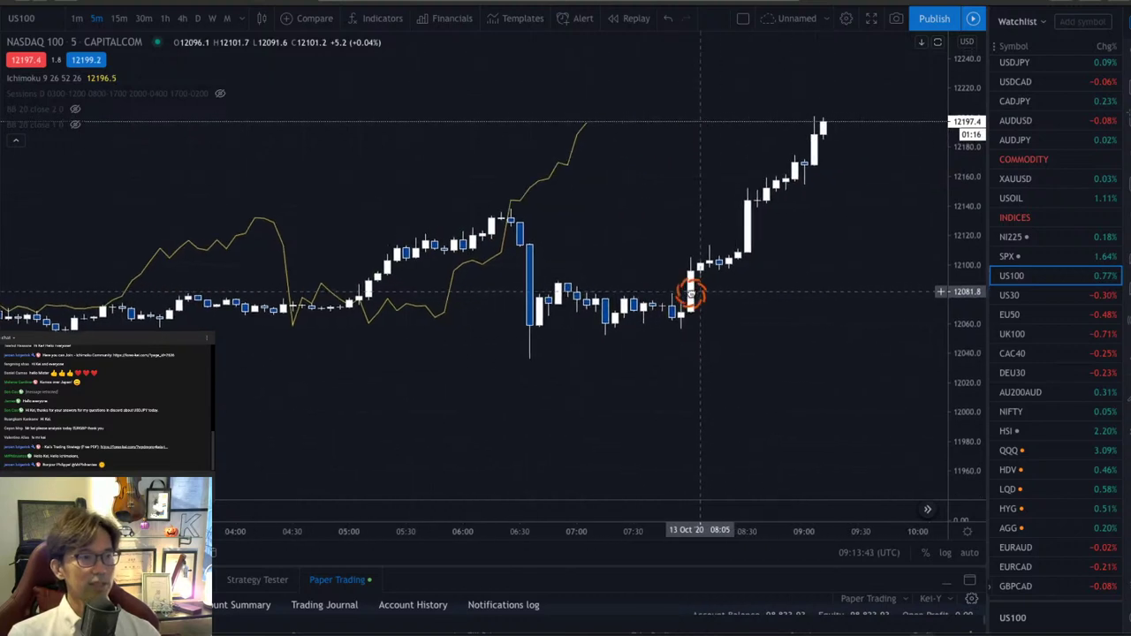
- Trace the 5-minute lagging span's rise with an arrow, circle its breakout near 06:25, draw an arrow along the latest rally, and clear the annotations
mouse_move(353, 309)
left_mouse_down()
mouse_move(391, 313)
mouse_move(445, 283)
mouse_move(484, 251)
mouse_move(499, 203)
left_mouse_up()
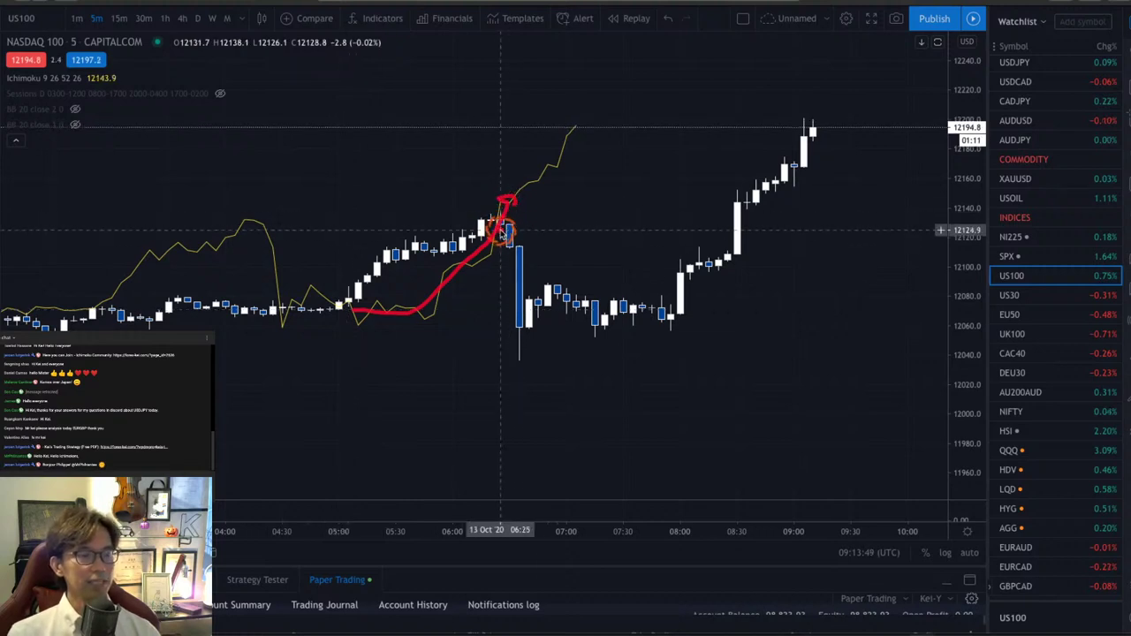
mouse_move(484, 231)
left_mouse_down()
mouse_move(522, 196)
mouse_move(491, 237)
left_mouse_up()
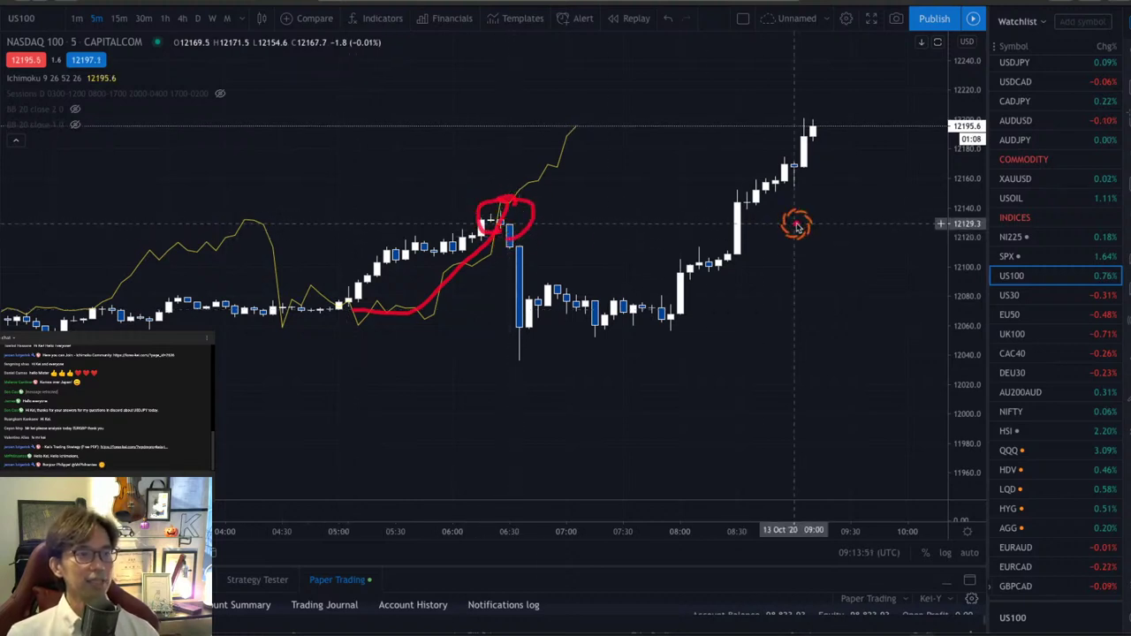
left_click_drag(732, 228, 824, 134)
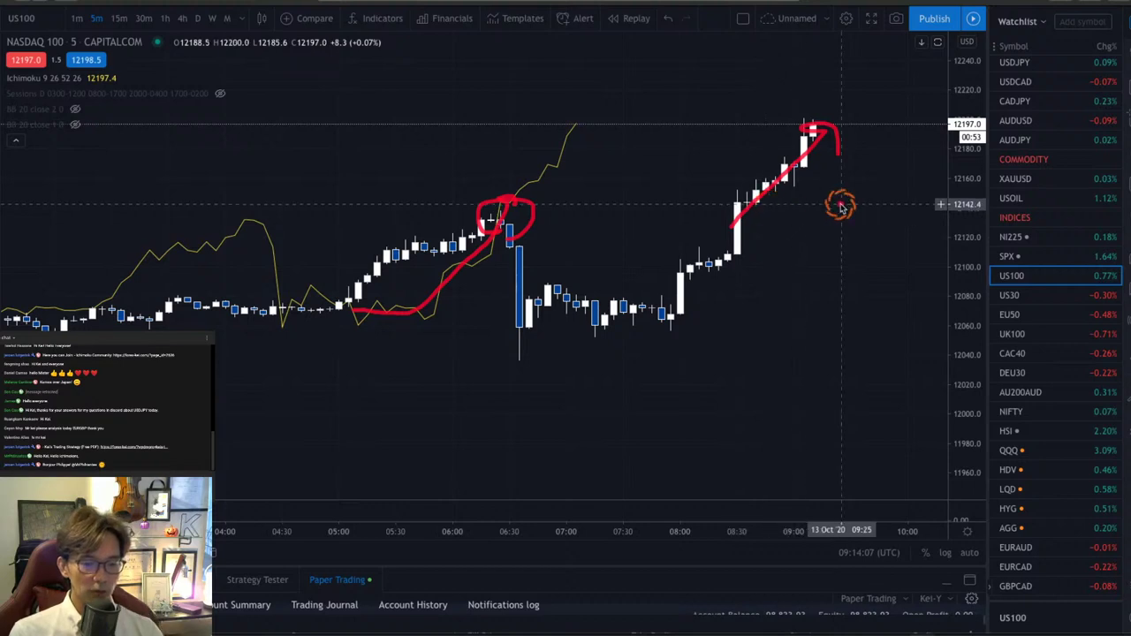
key("Escape")
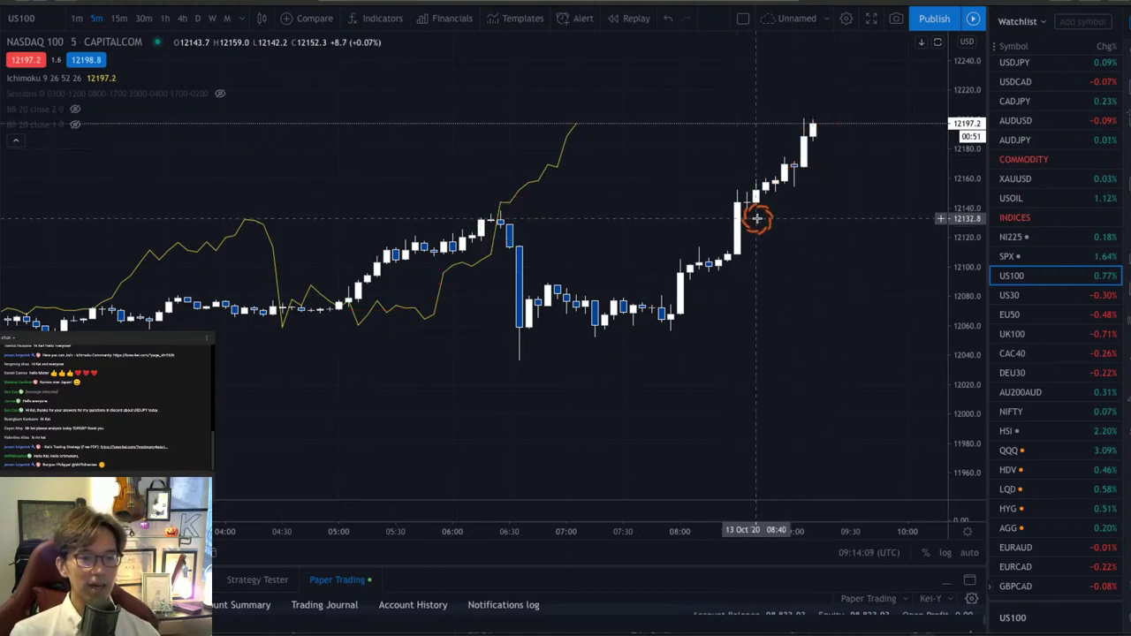
- Start bar replay from about 08:20 on 13 October, sketch rising trend arrows and the lagging span's expected path, and clear the annotations
left_click(634, 25)
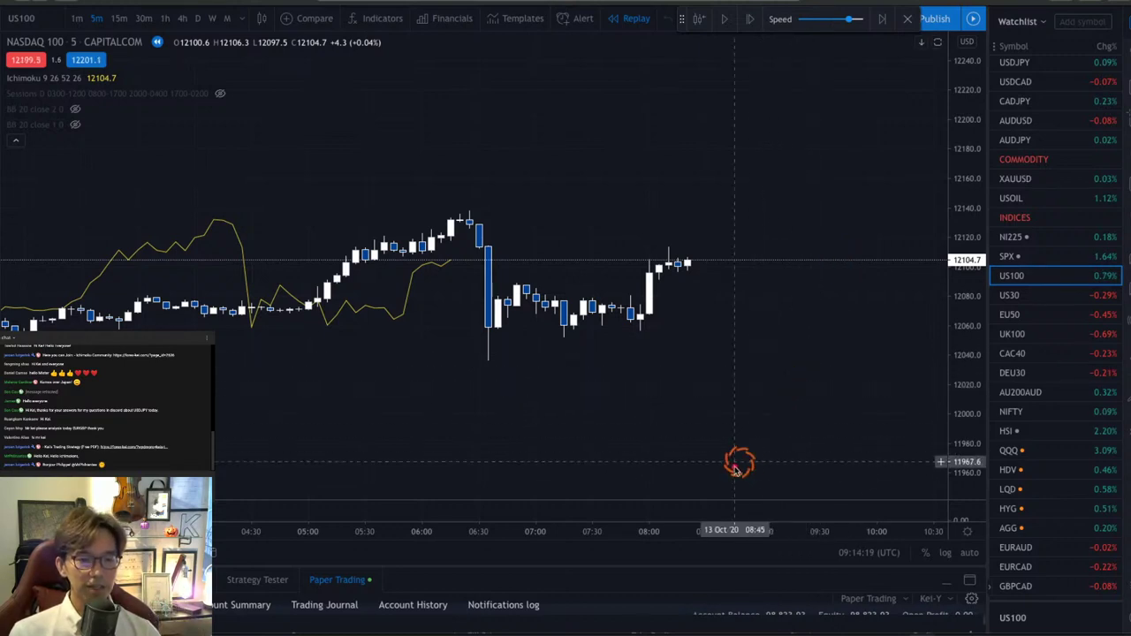
left_click_drag(721, 476, 922, 327)
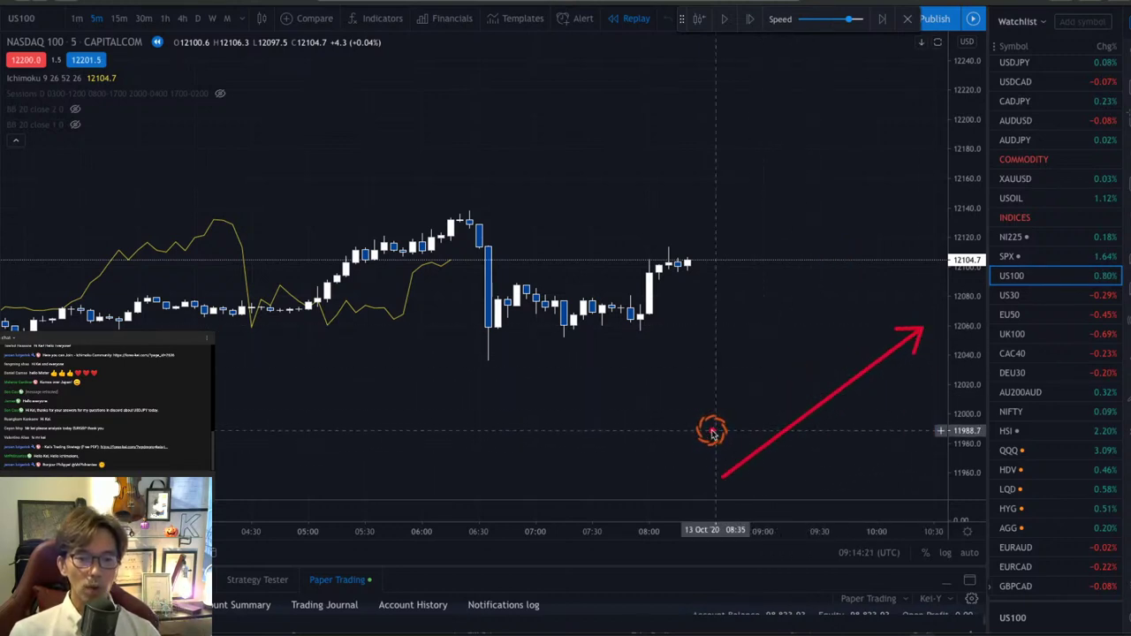
left_click_drag(658, 453, 804, 358)
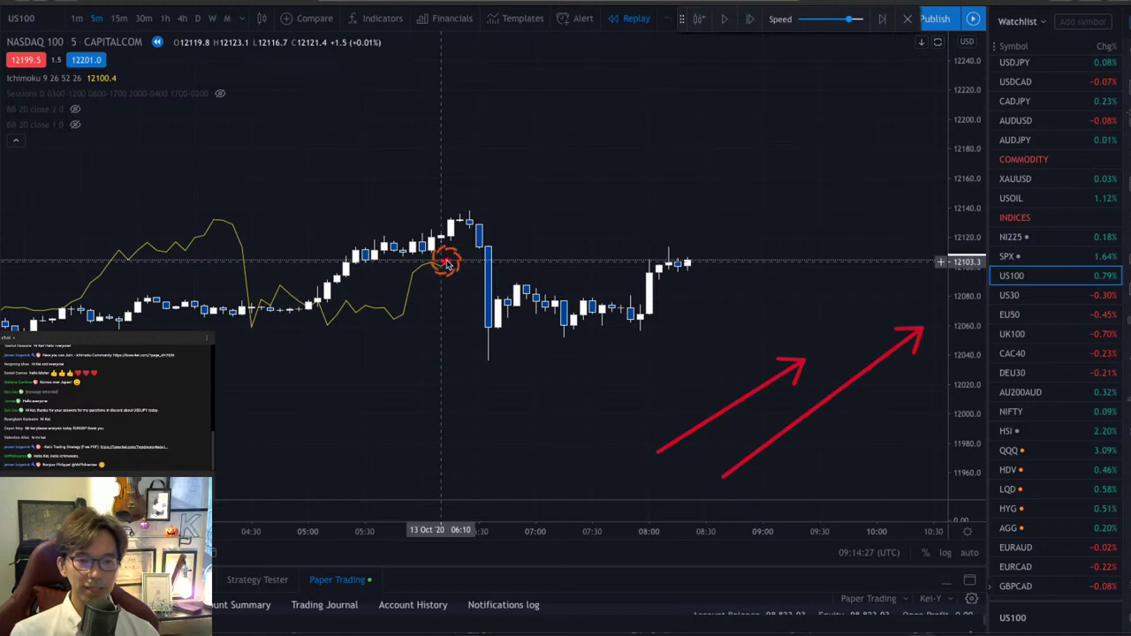
left_click_drag(481, 258, 525, 237)
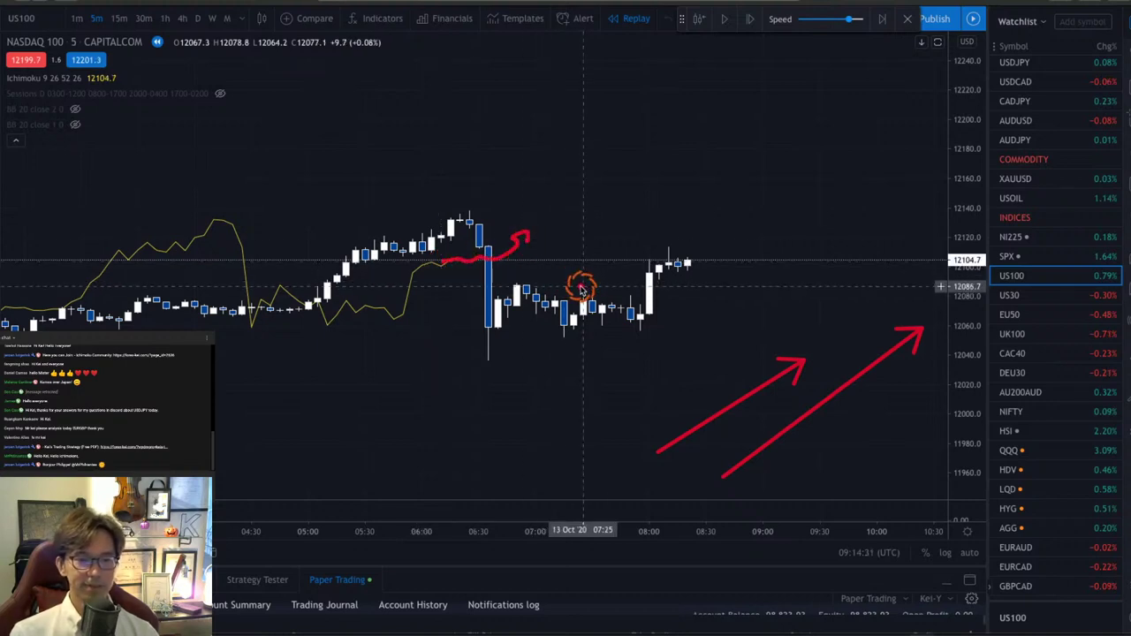
key("Escape")
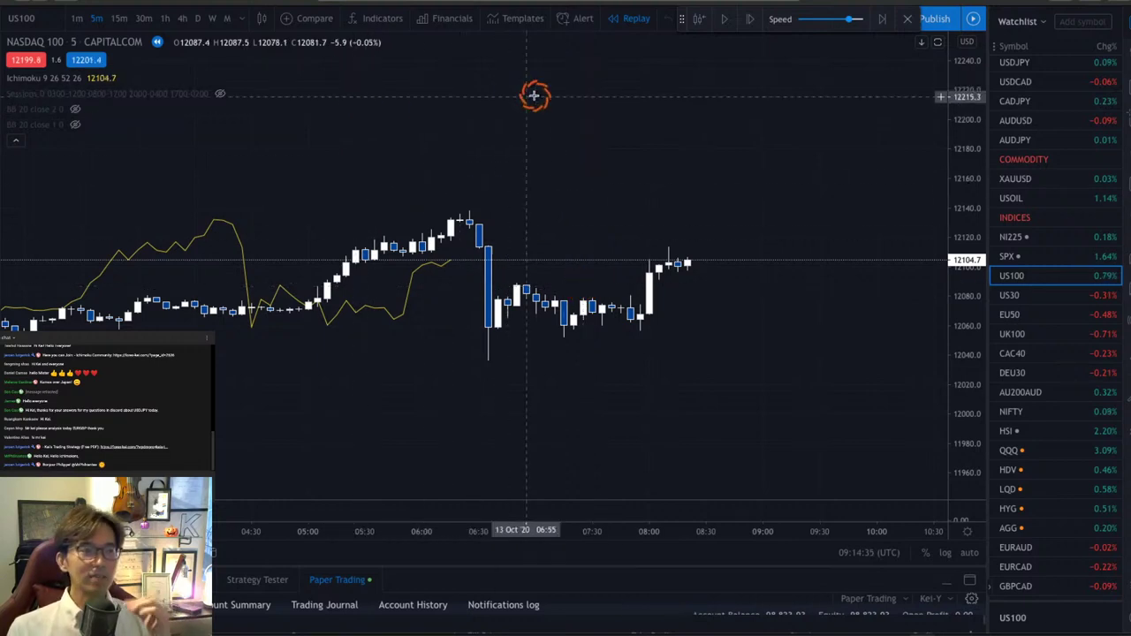
- Advance the US100 replay candle by candle to 08:35 on 13 October
left_click(753, 19)
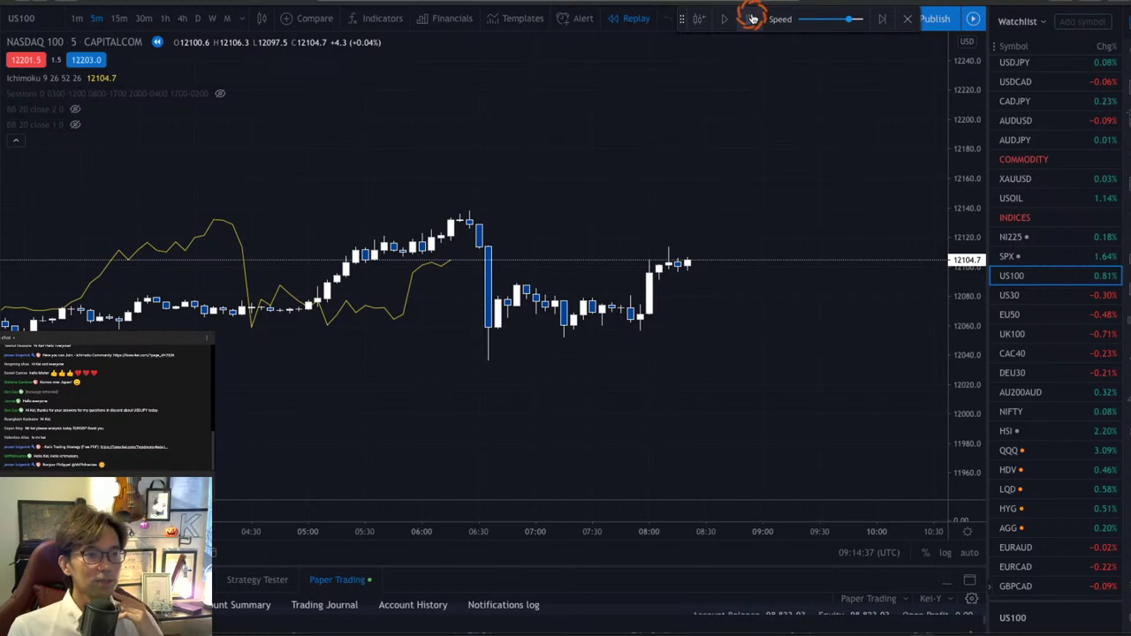
left_click(685, 322)
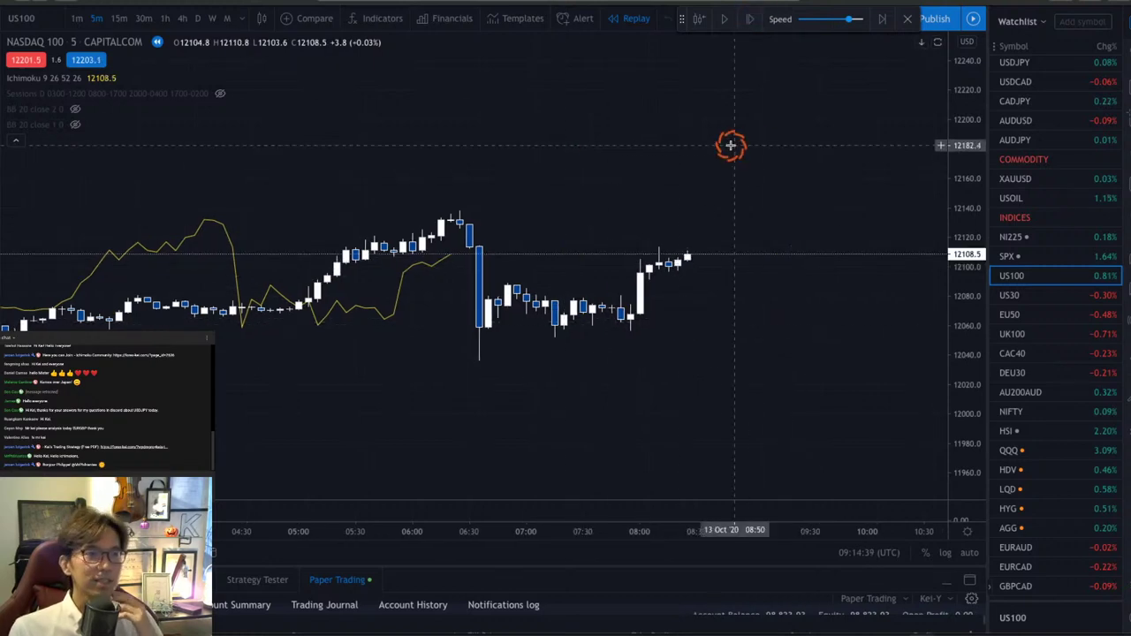
left_click(753, 19)
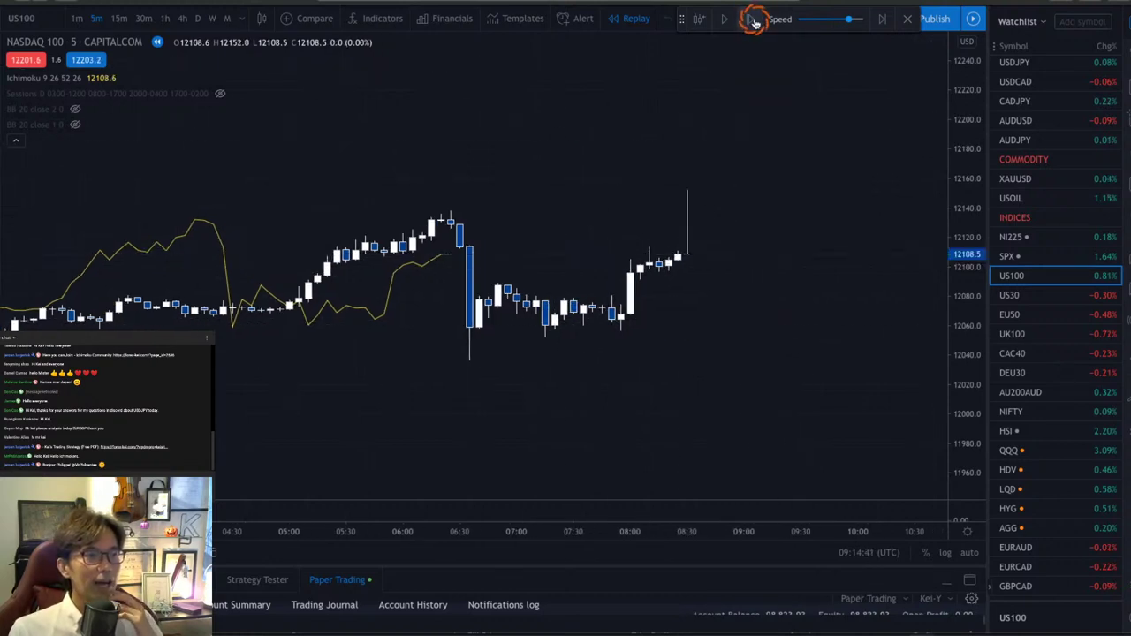
left_click(752, 19)
left_click(753, 19)
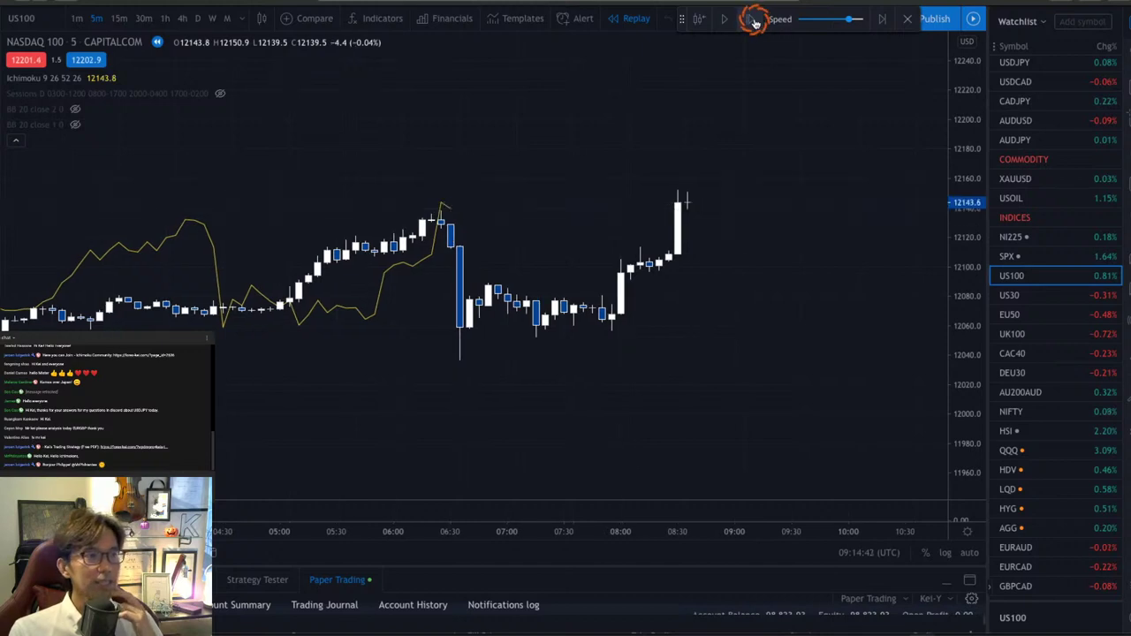
- Circle the lagging span's breakout near 06:25 and the matching 08:30 candle, and clear the annotations
left_click(457, 221)
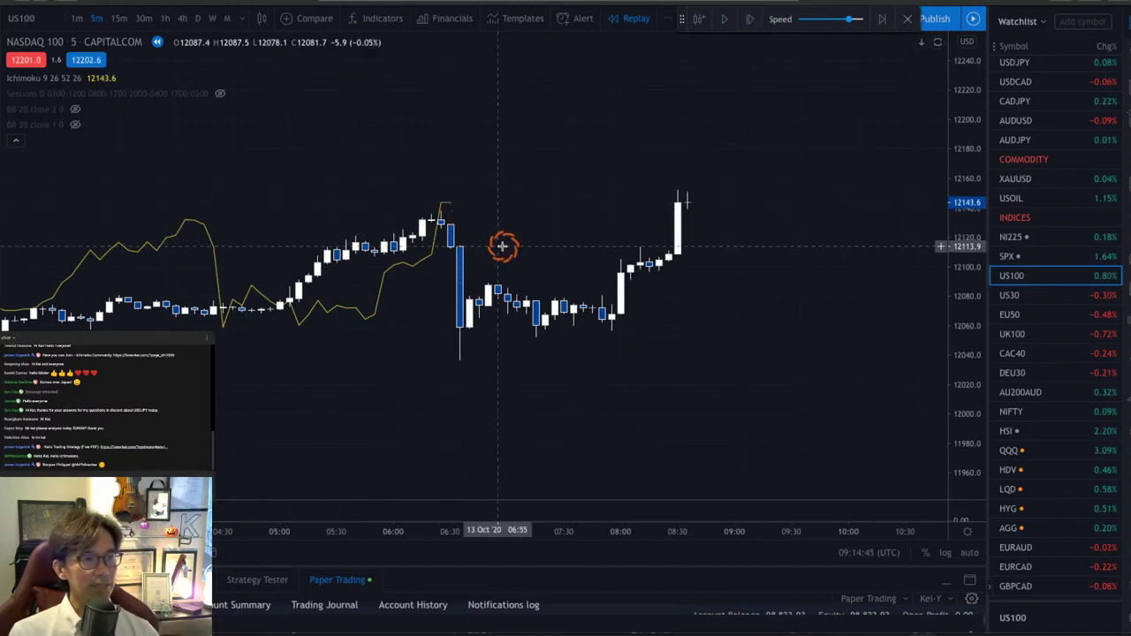
mouse_move(444, 235)
left_mouse_down()
mouse_move(425, 222)
mouse_move(472, 245)
mouse_move(466, 254)
left_mouse_up()
mouse_move(706, 233)
left_mouse_down()
mouse_move(681, 232)
mouse_move(720, 245)
mouse_move(735, 232)
left_mouse_up()
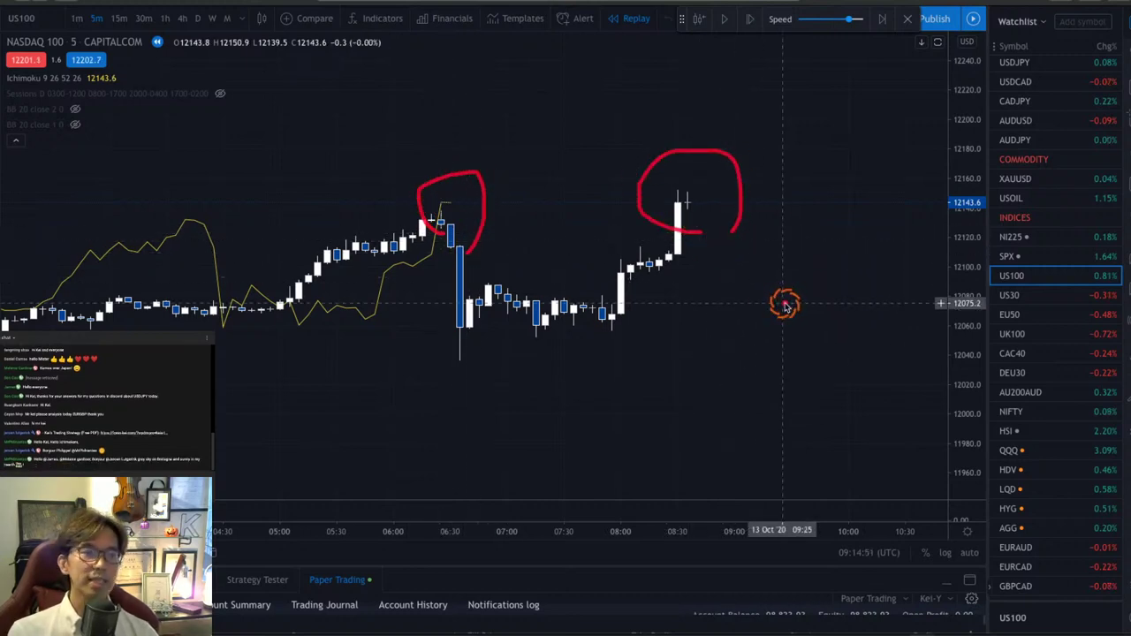
key("Escape")
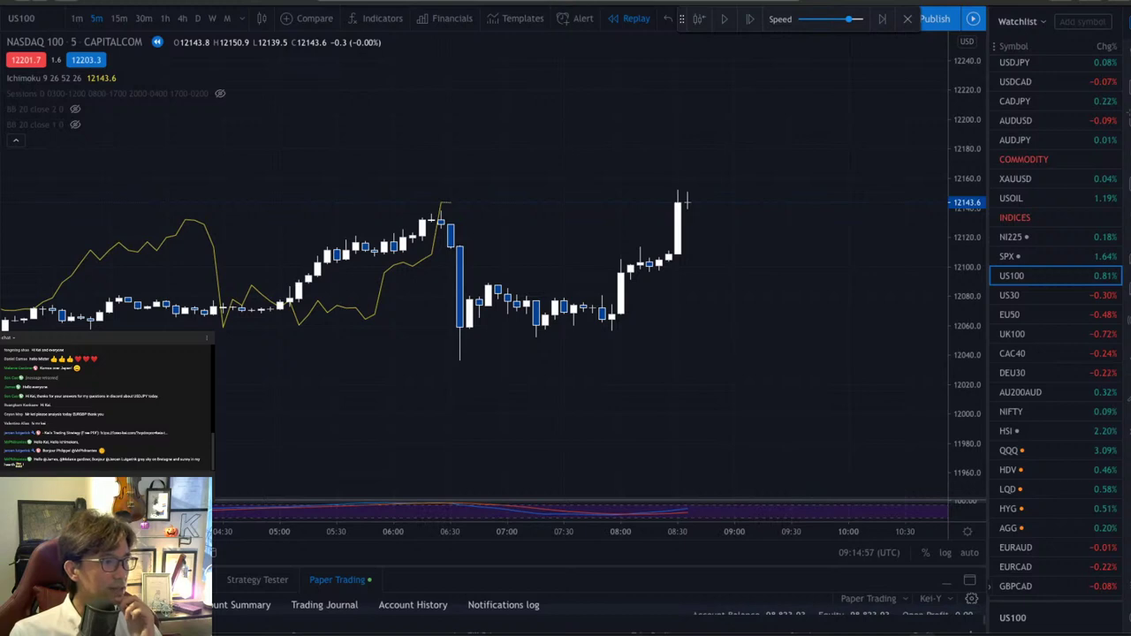
- Enlarge the stochastics pane, circle the golden cross near 08:00, underline the base of the 08:30 candle, and clear the annotations
left_click_drag(221, 500, 222, 363)
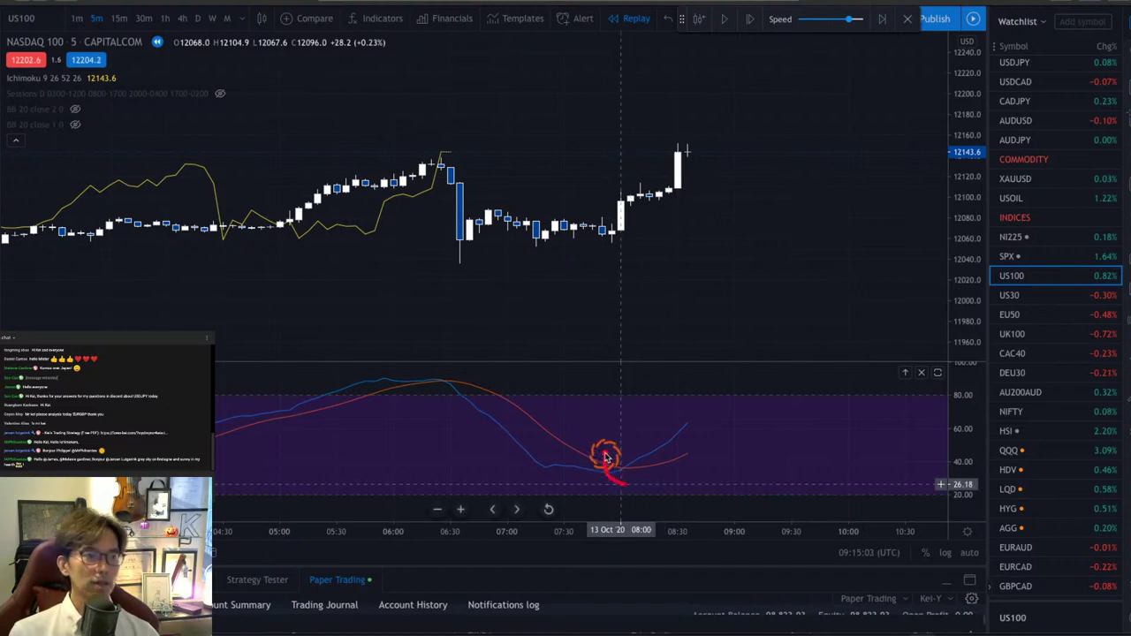
mouse_move(647, 463)
left_mouse_down()
mouse_move(632, 487)
mouse_move(645, 471)
left_mouse_up()
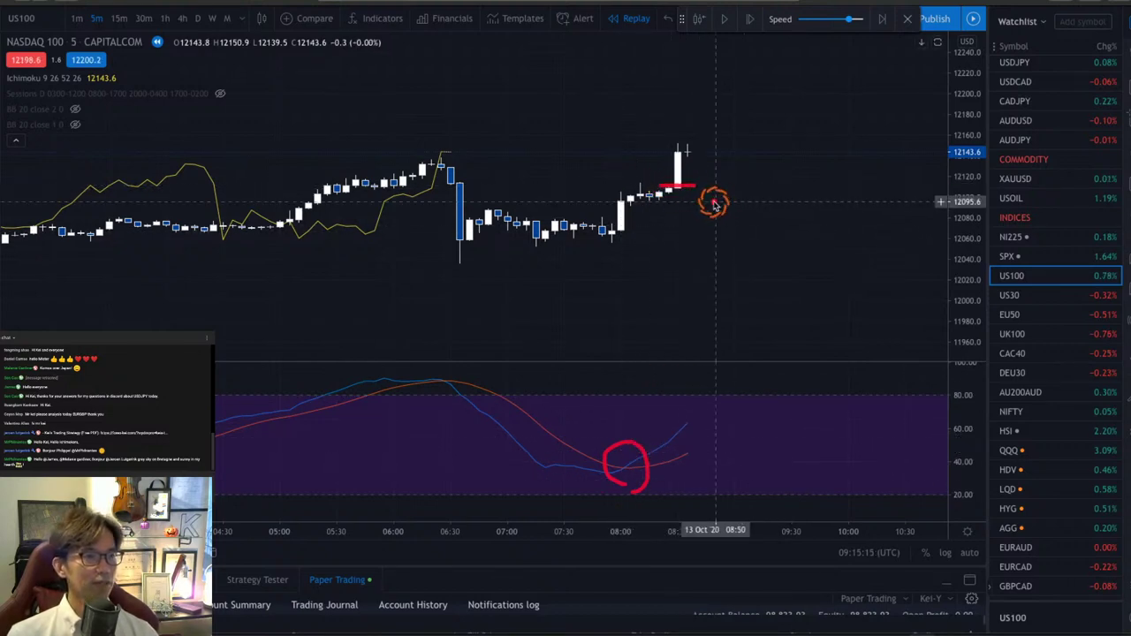
key("Escape")
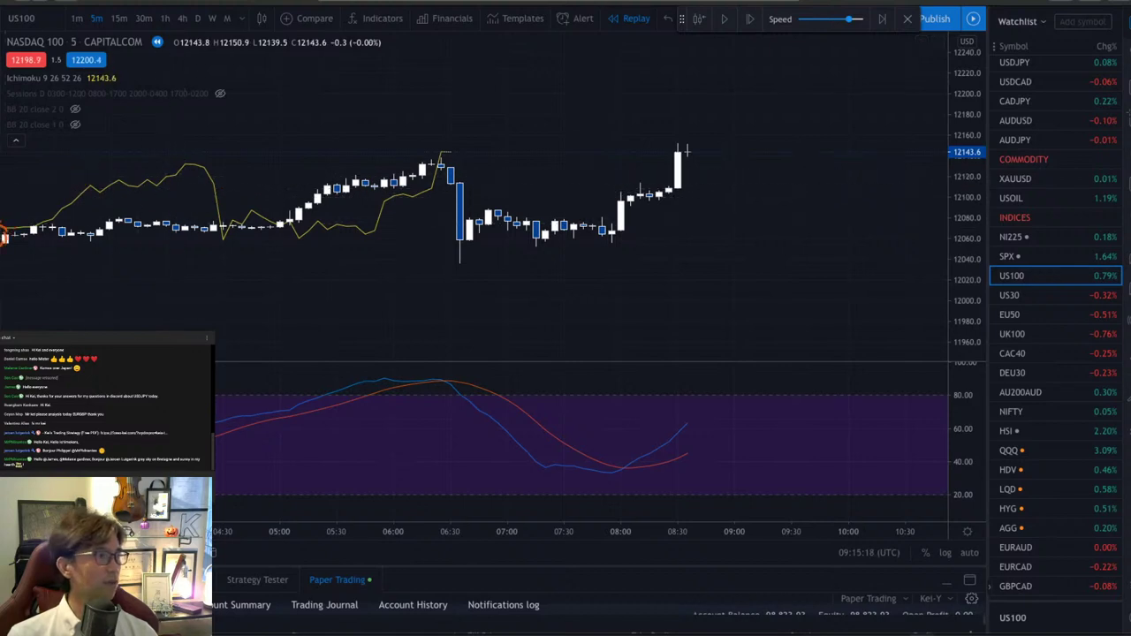
- Measure the bars from 08:40 back to 08:00 and down to the low of the 08:00 candle, and dismiss the measurement
left_click(687, 179, "shift")
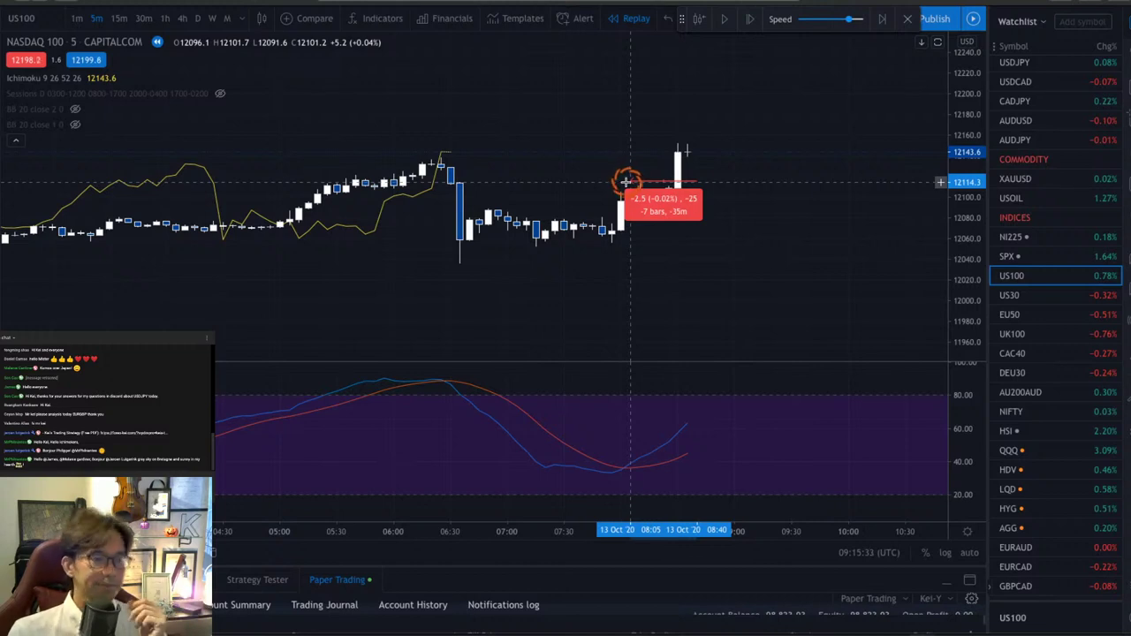
left_click_drag(628, 182, 622, 182)
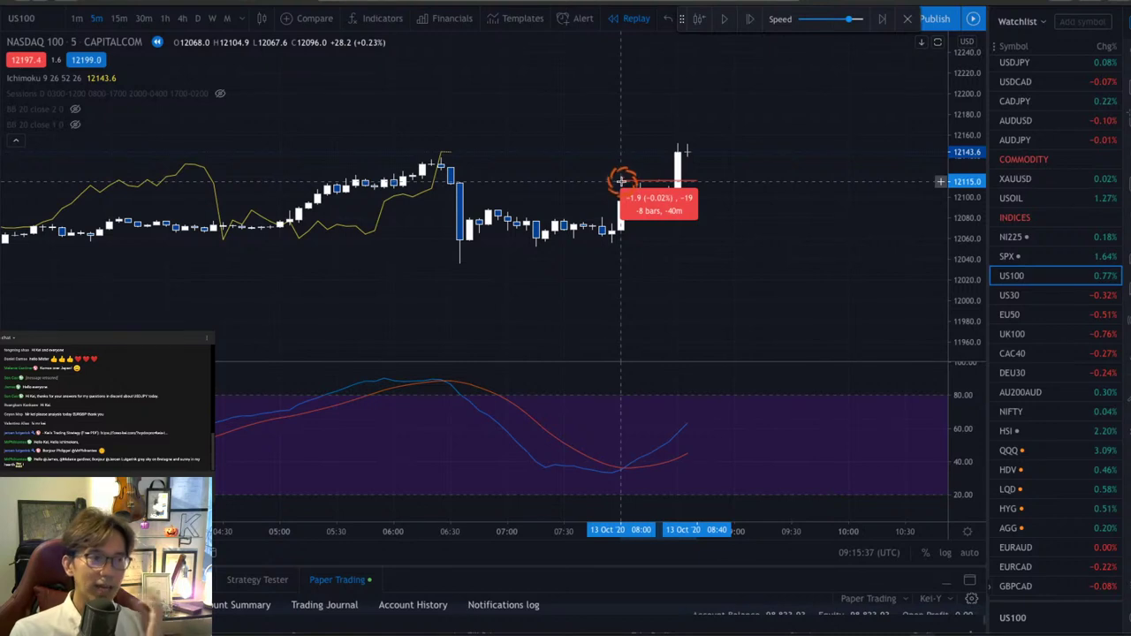
left_click_drag(622, 182, 623, 232)
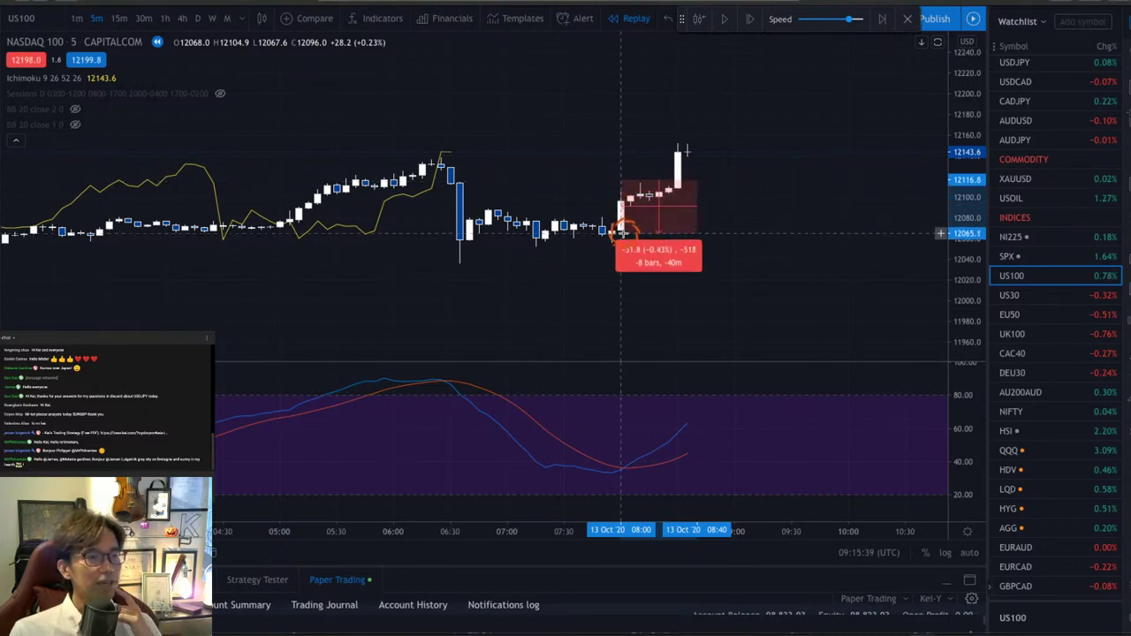
left_click(624, 300)
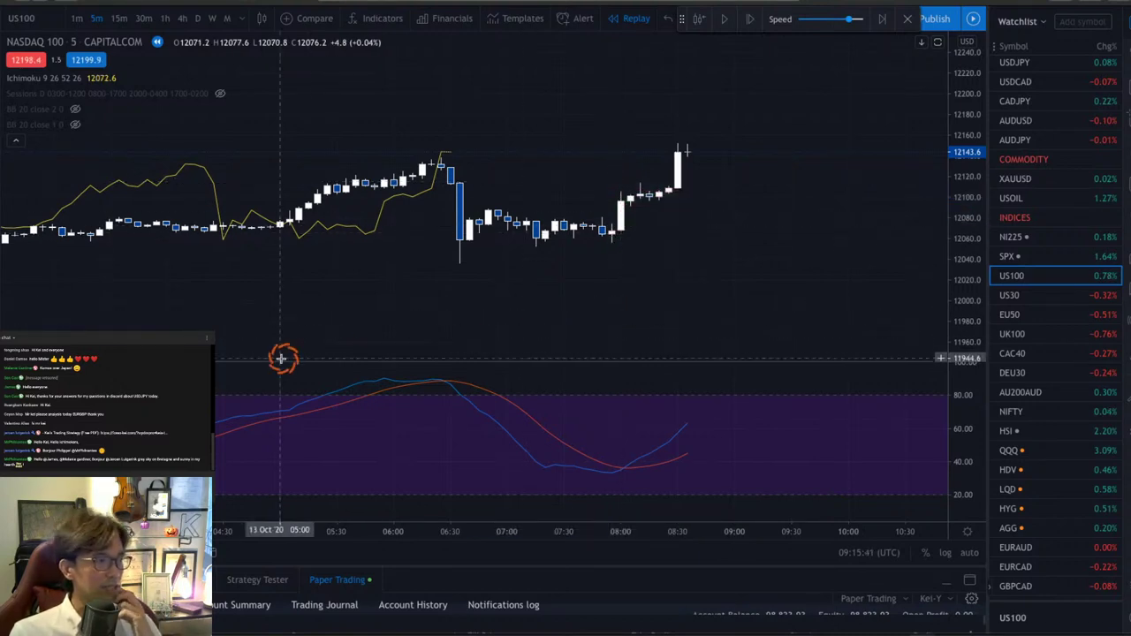
- Collapse the stochastics pane and show both Bollinger Bands indicators, BB 20 close 2 and BB 20 close 1
left_click_drag(281, 358, 281, 525)
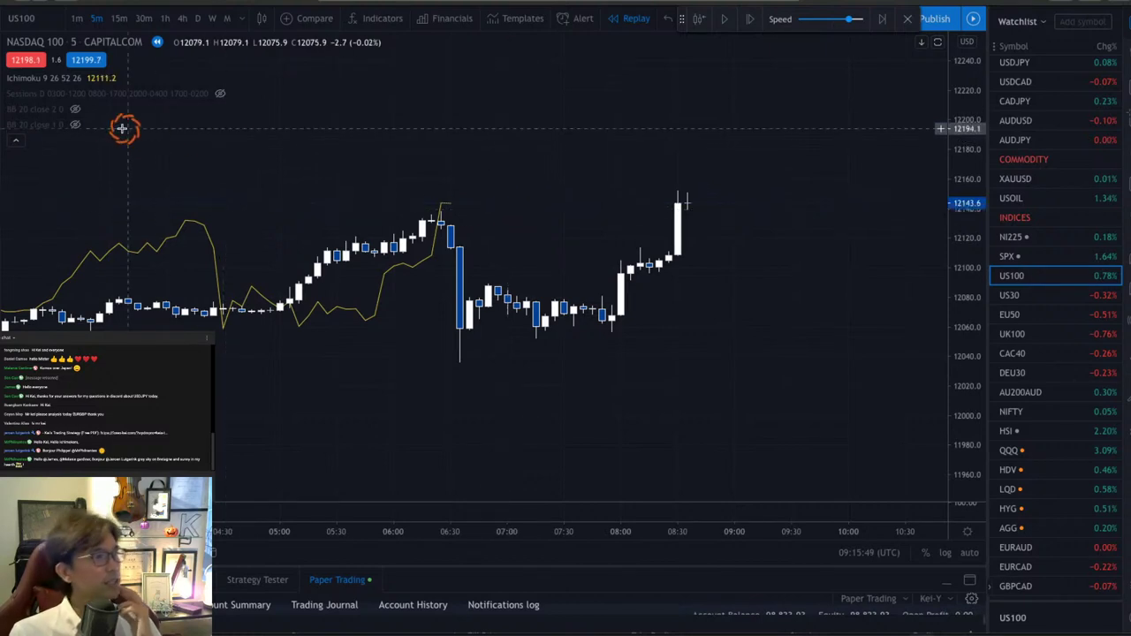
left_click(76, 111)
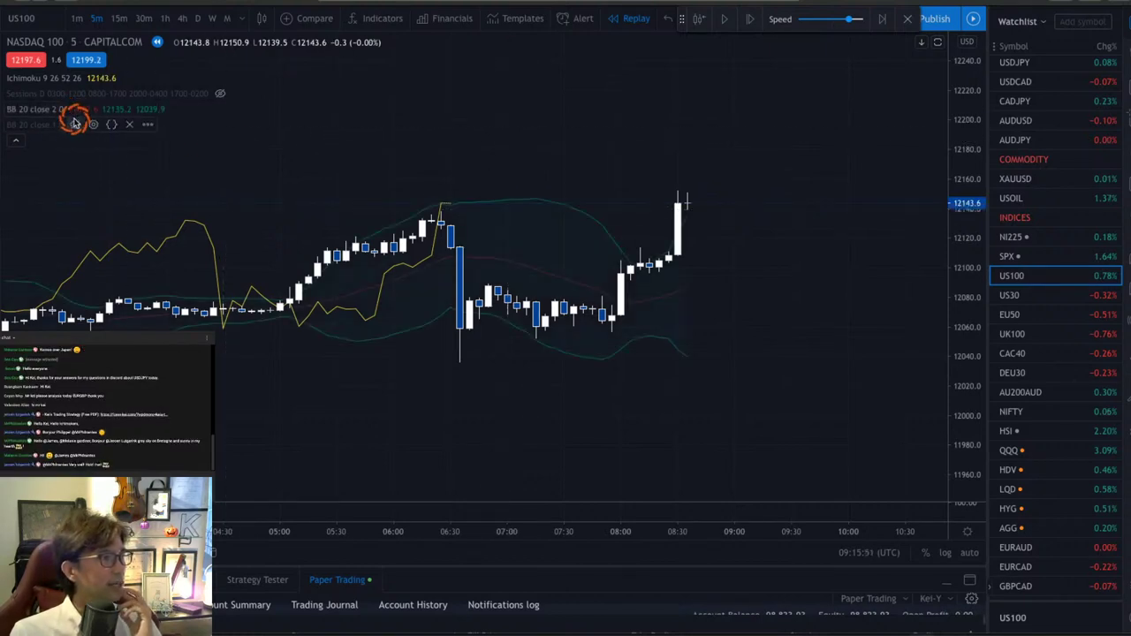
left_click(75, 124)
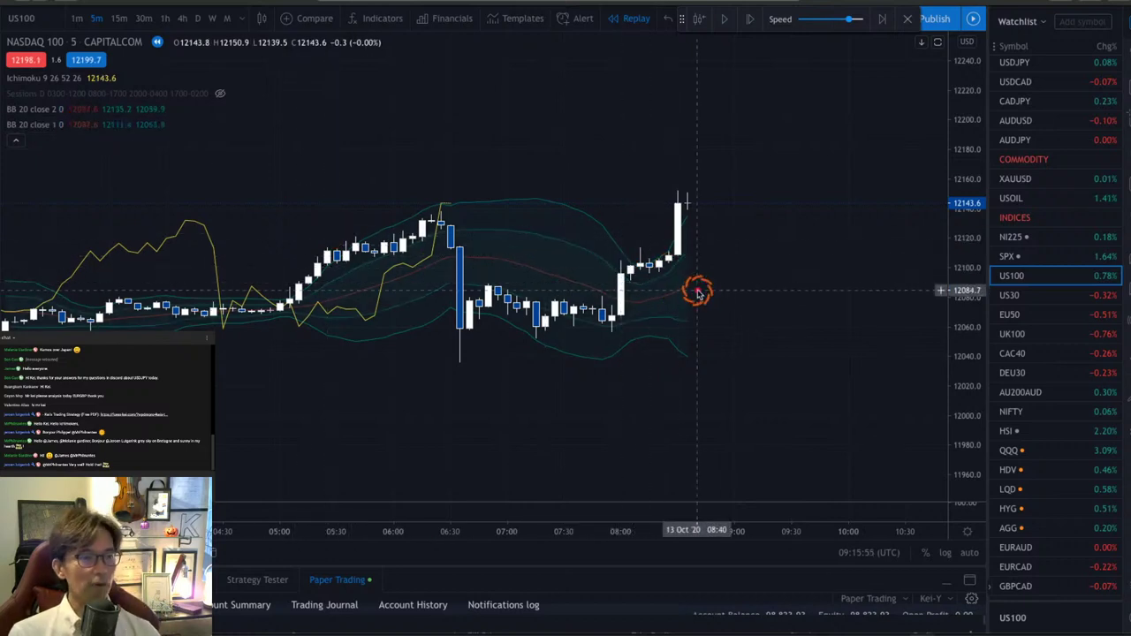
- Mark the 08:05–08:25 consolidation, the following rally, the lagging span breakout and the Bollinger Band area near 08:15, and clear the annotations
mouse_move(659, 293)
left_mouse_down()
mouse_move(619, 265)
mouse_move(677, 273)
mouse_move(637, 270)
left_mouse_up()
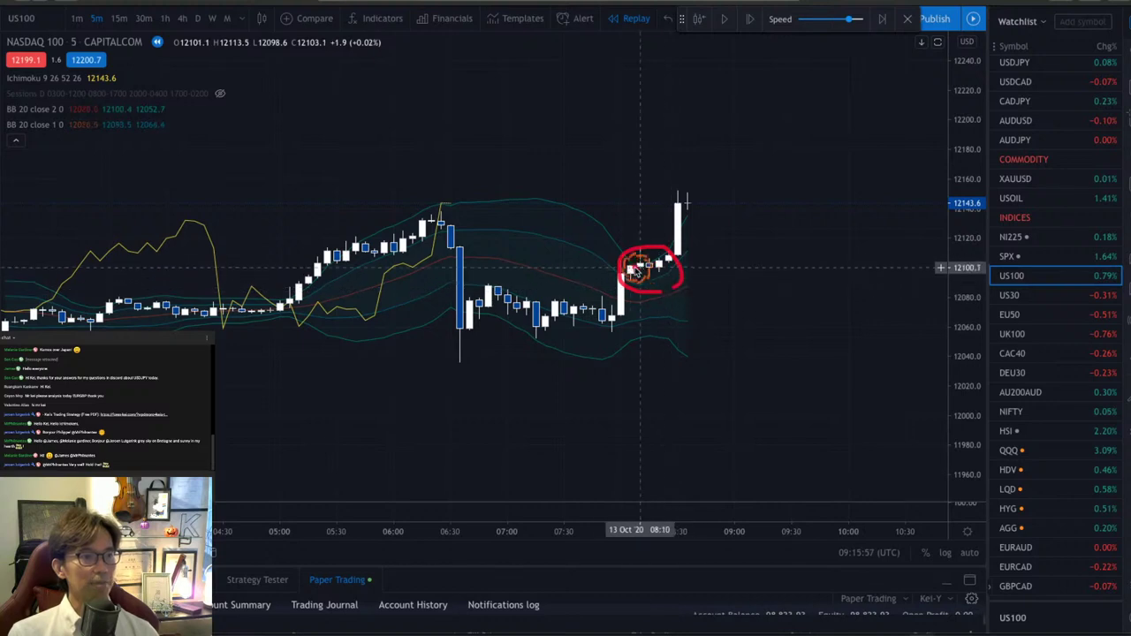
mouse_move(664, 215)
left_mouse_down()
mouse_move(676, 207)
mouse_move(679, 222)
left_mouse_up()
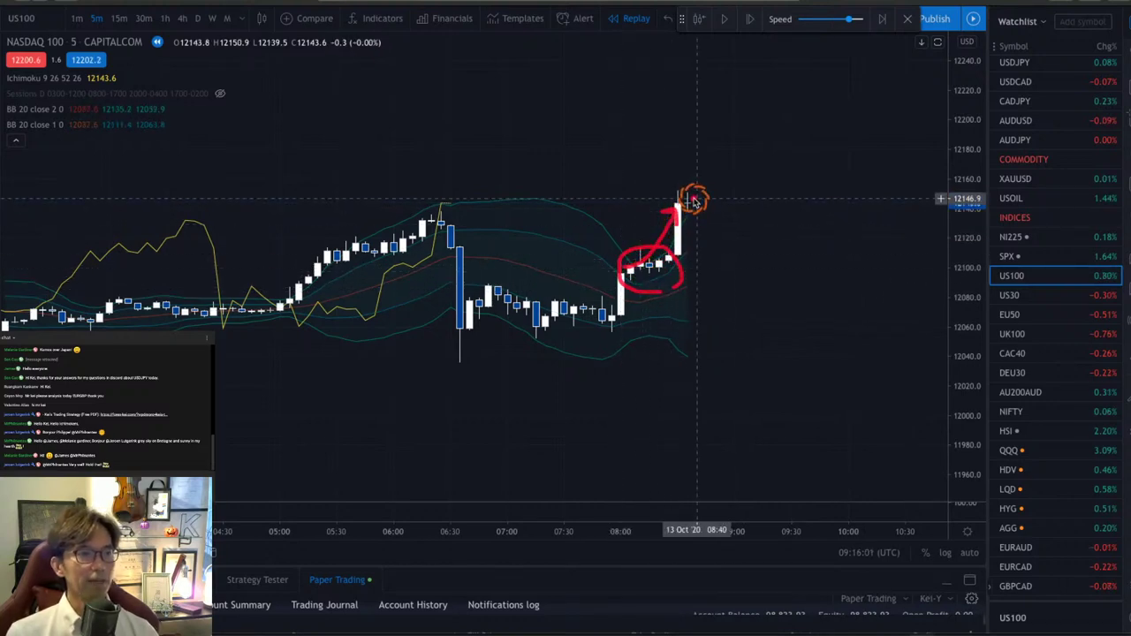
left_click_drag(440, 229, 450, 226)
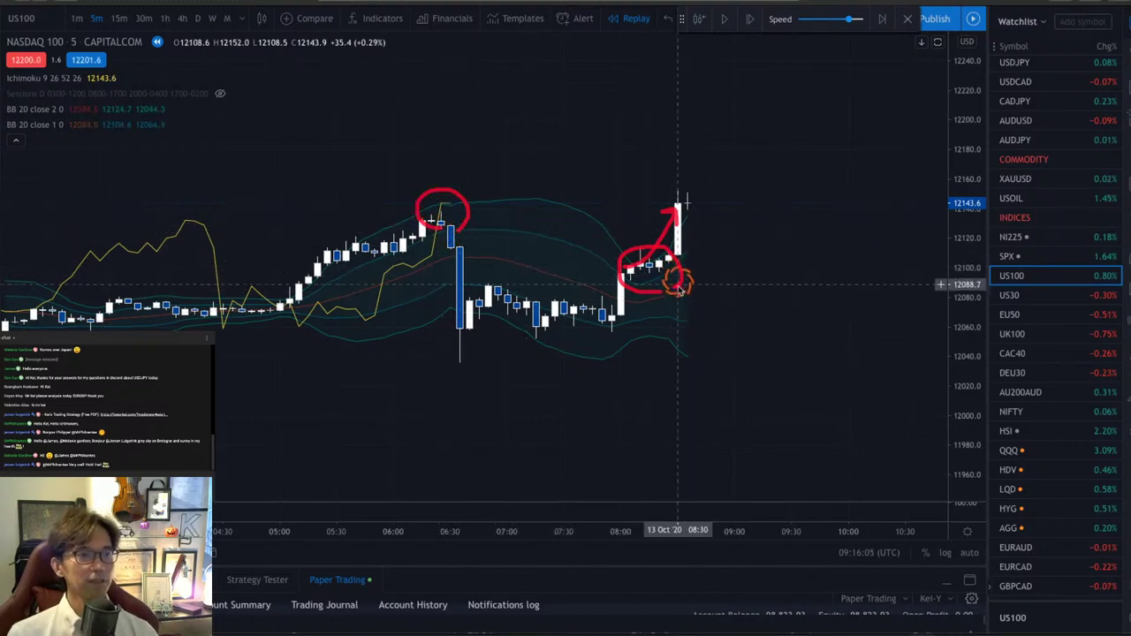
mouse_move(659, 376)
left_mouse_down()
mouse_move(610, 292)
mouse_move(637, 231)
mouse_move(688, 327)
mouse_move(654, 389)
left_mouse_up()
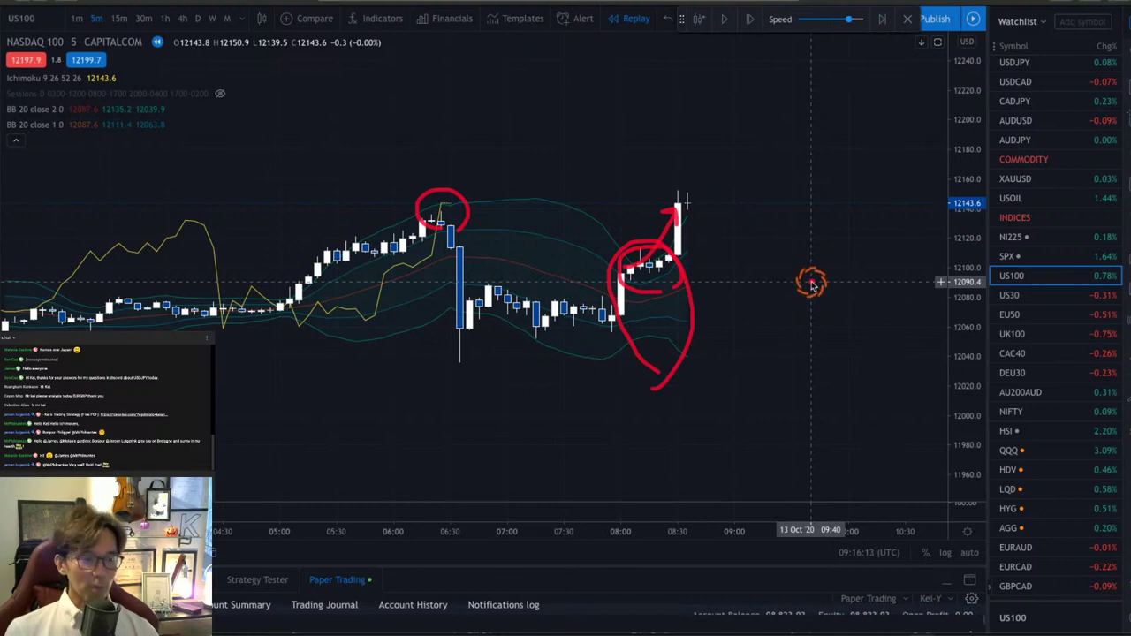
key("Escape")
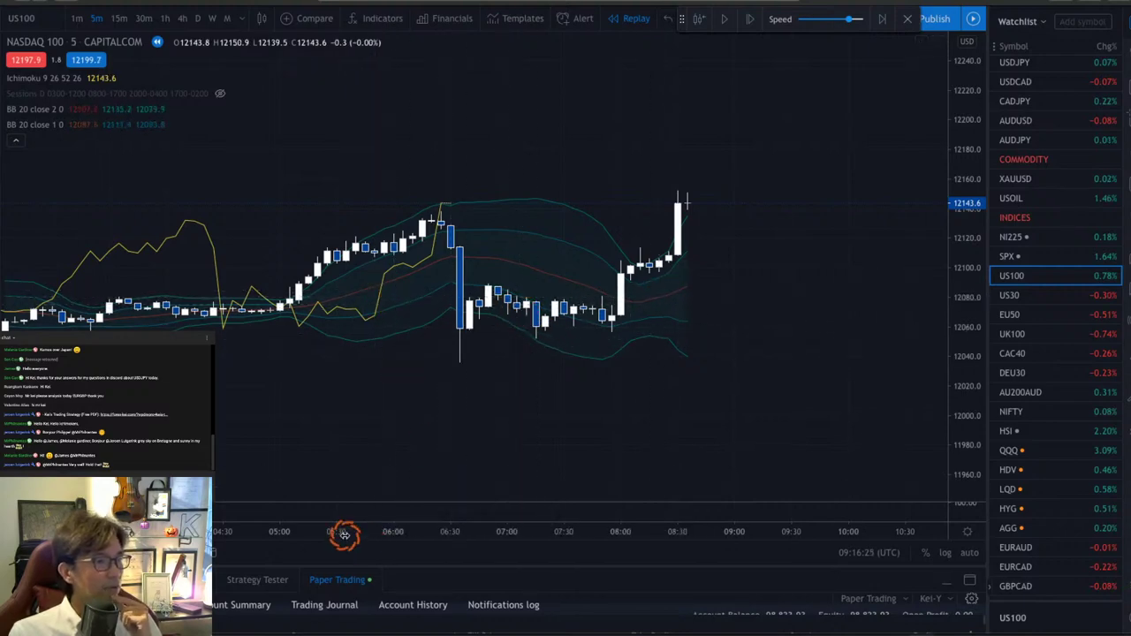
- Sketch a pullback and rebound path after the 08:35 candle, add a falling counter trend line with its breakout point, and clear the annotations
left_click_drag(345, 535, 651, 505)
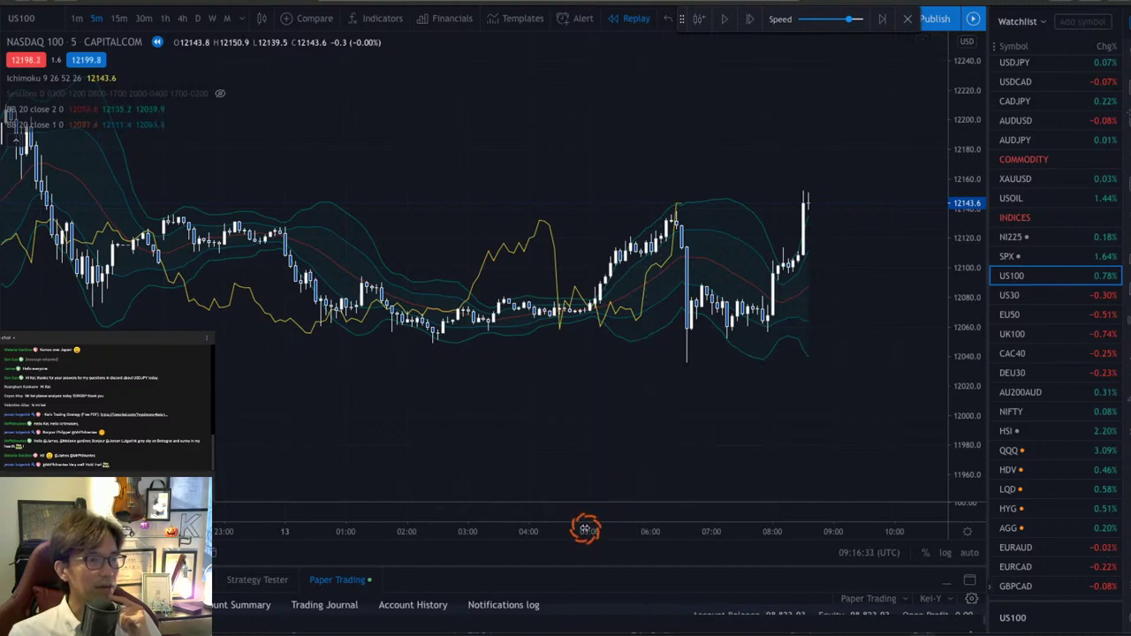
left_click_drag(586, 529, 308, 527)
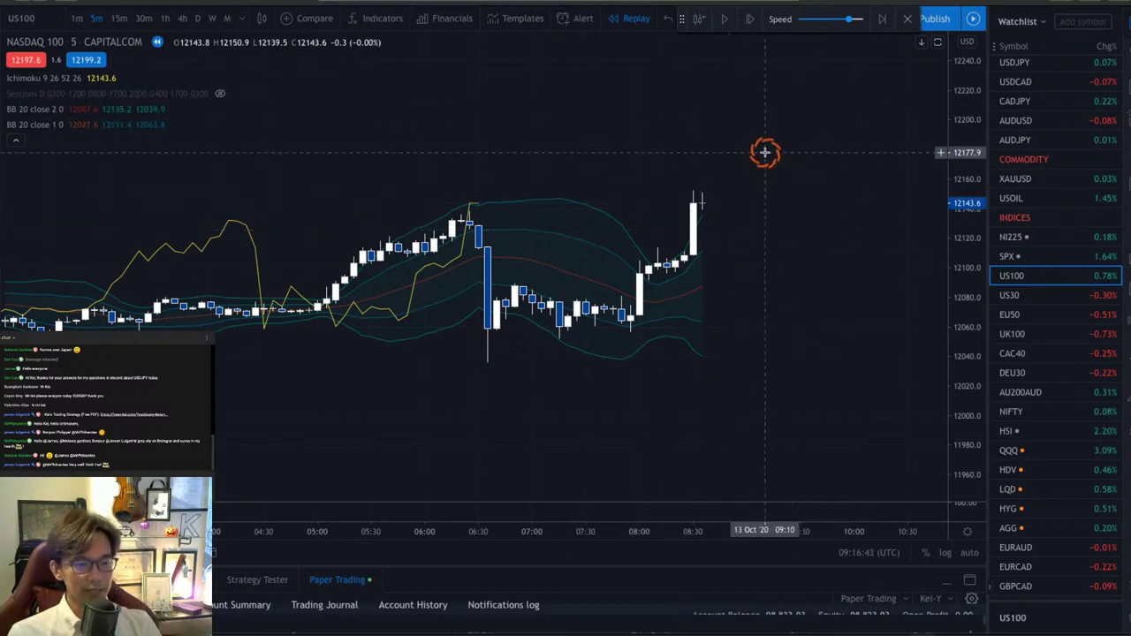
mouse_move(697, 196)
left_mouse_down()
mouse_move(722, 222)
mouse_move(744, 214)
mouse_move(767, 160)
mouse_move(795, 177)
left_mouse_up()
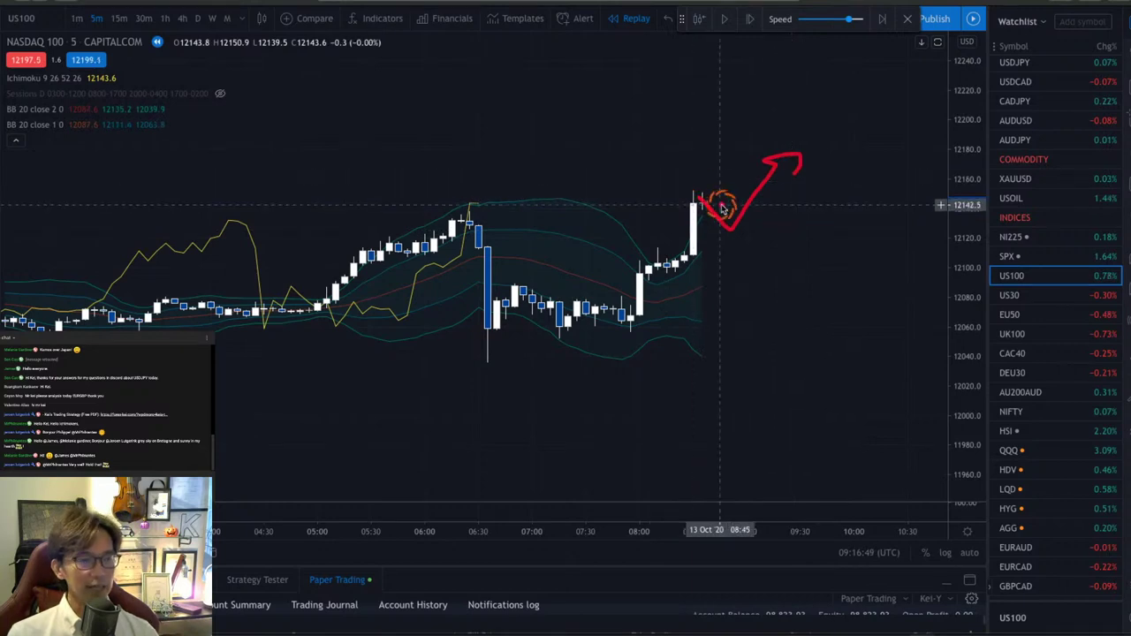
left_click_drag(683, 168, 770, 250)
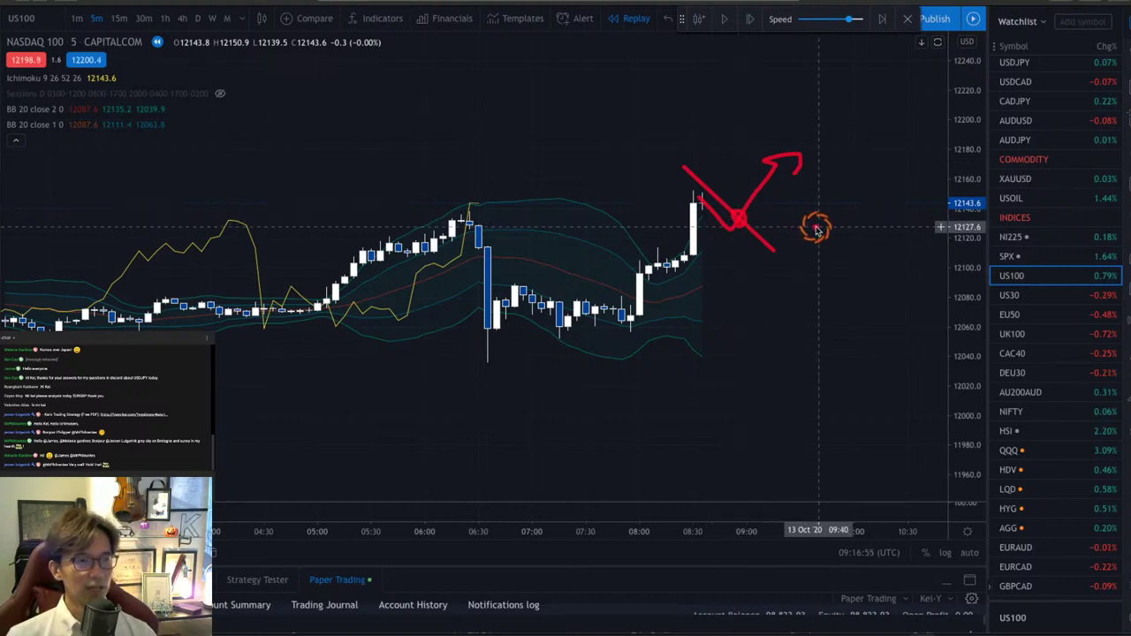
key("Escape")
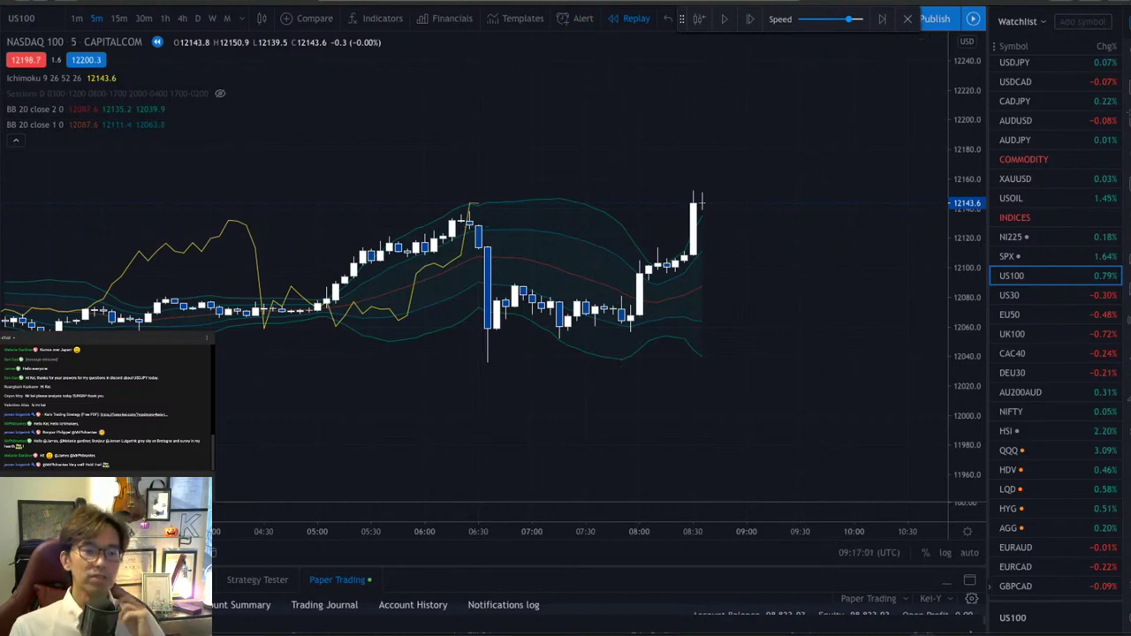
- Review the slide on tools to identify trading edges, and advance the US100 replay by one candle
key("alt+Tab")
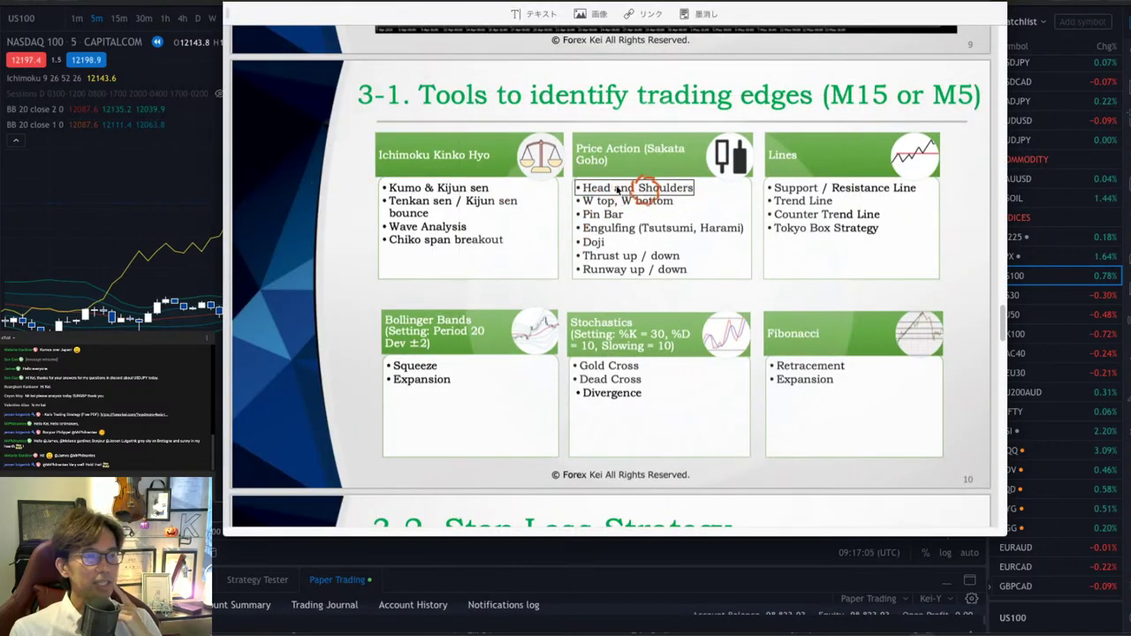
left_click(164, 195)
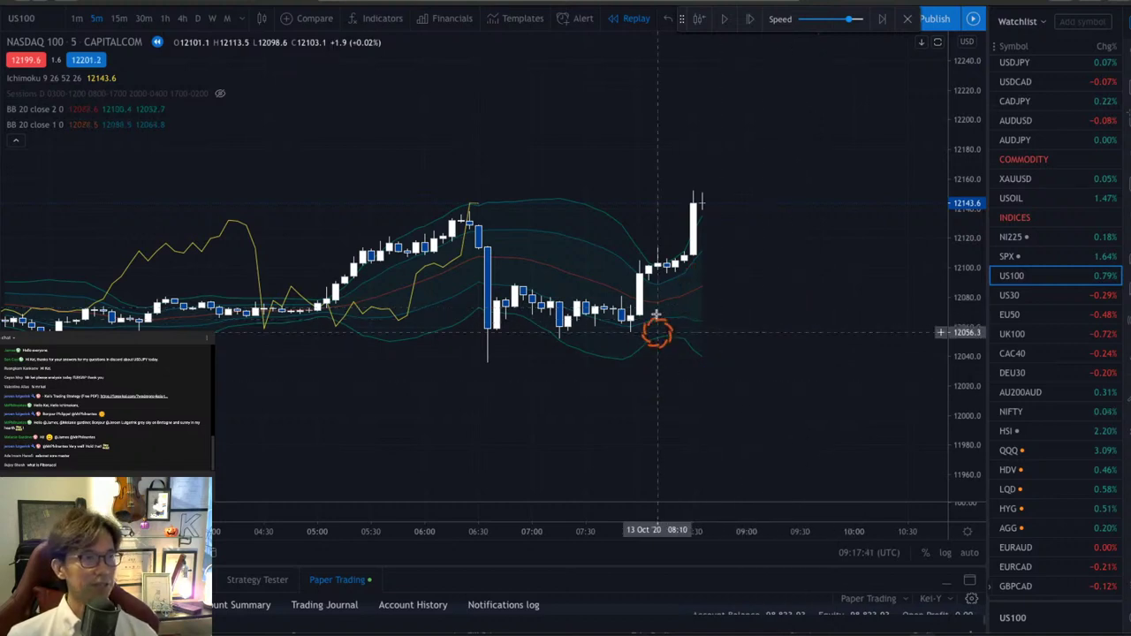
left_click(749, 19)
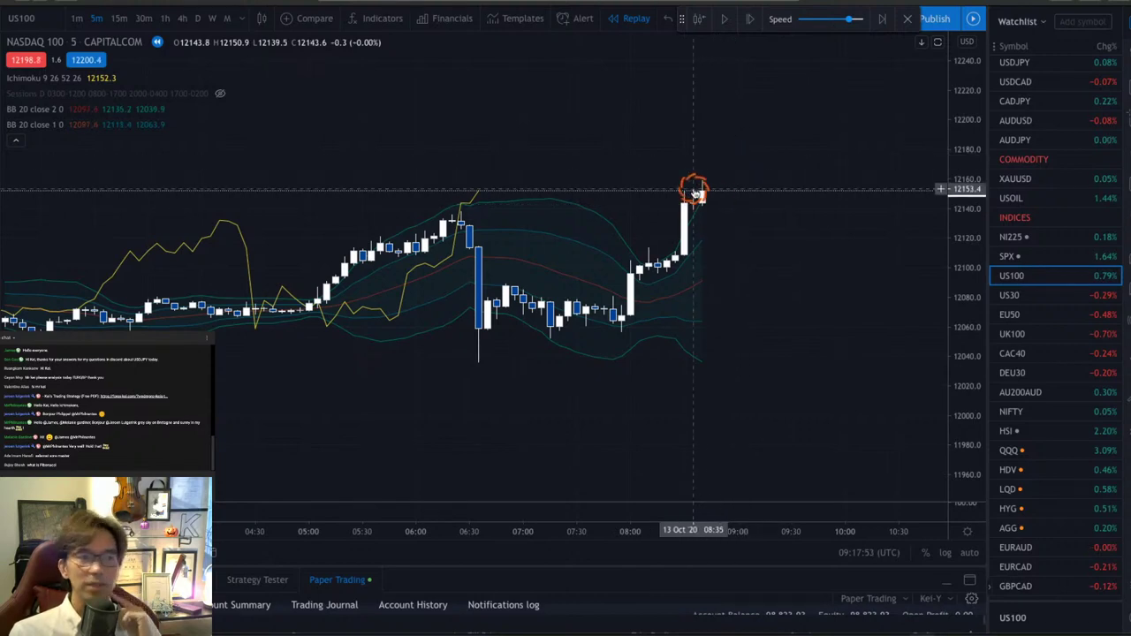
- Advance the US100 replay to the 08:45 candle and draw an arrow pointing at the 08:35 candle
left_click(750, 27)
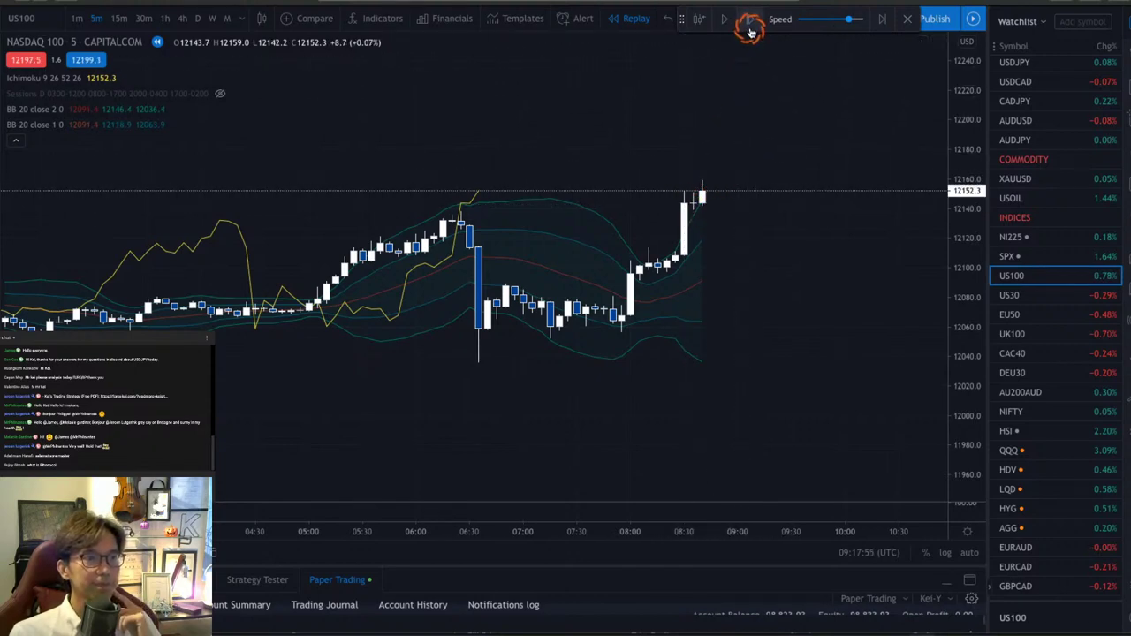
left_click(749, 26)
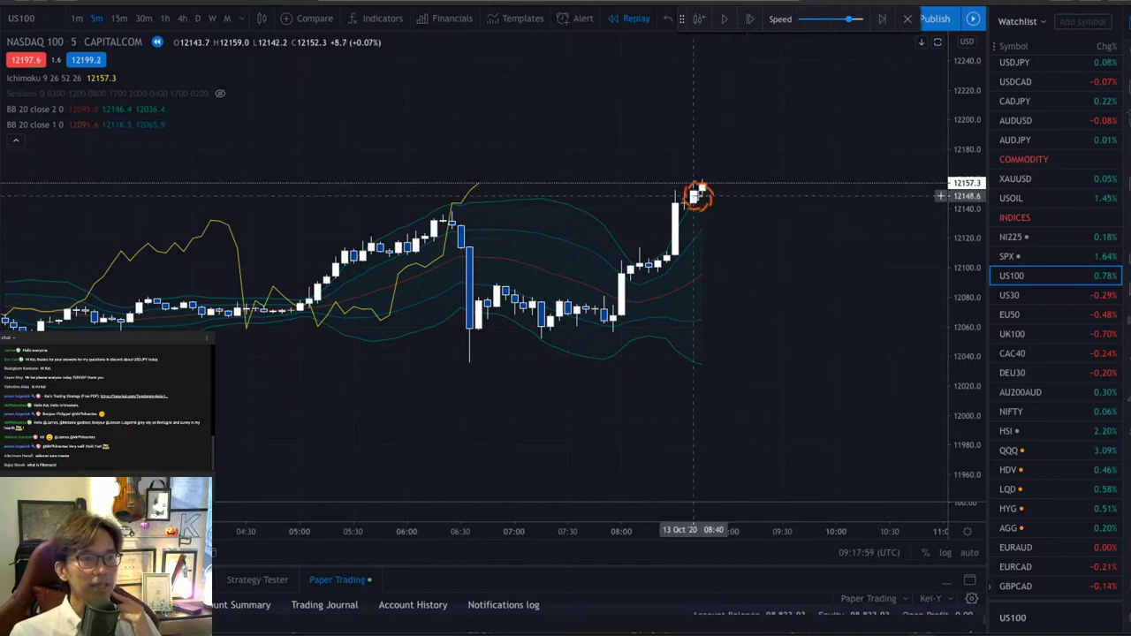
key("shift+Right")
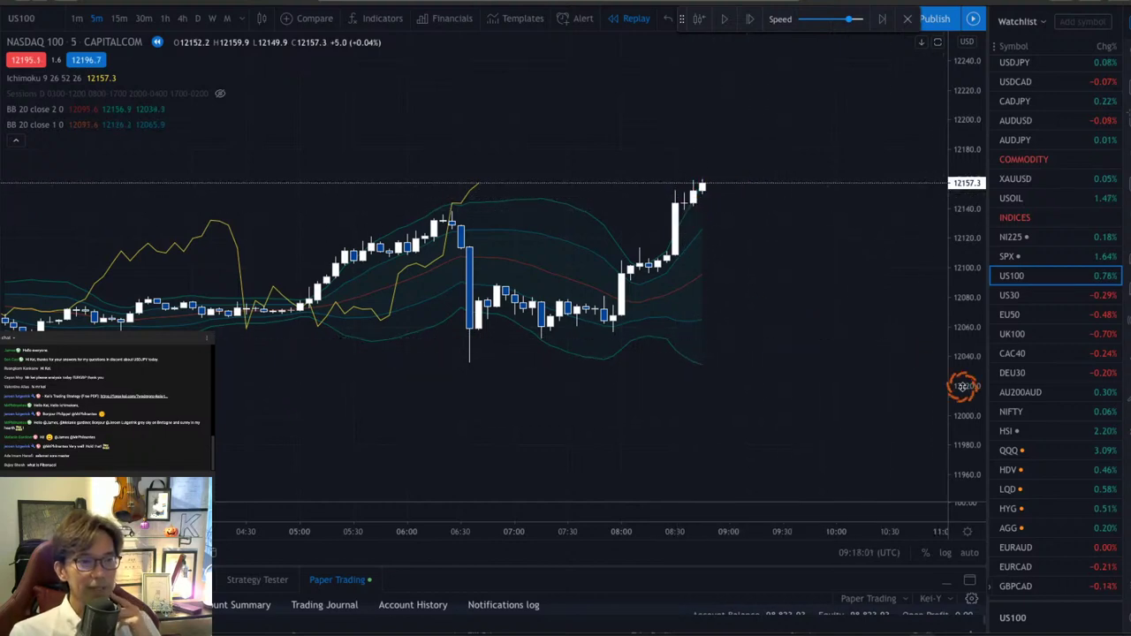
left_click_drag(967, 389, 970, 298)
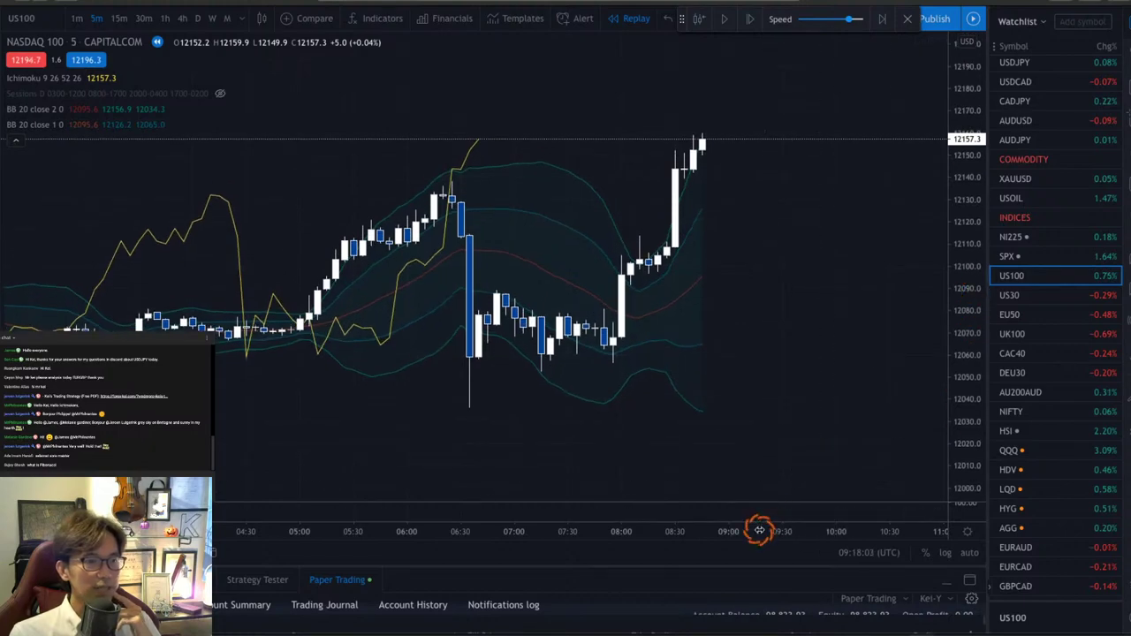
left_click_drag(759, 530, 527, 523)
mouse_move(602, 346)
left_mouse_down()
mouse_move(804, 401)
mouse_move(633, 262)
left_mouse_up()
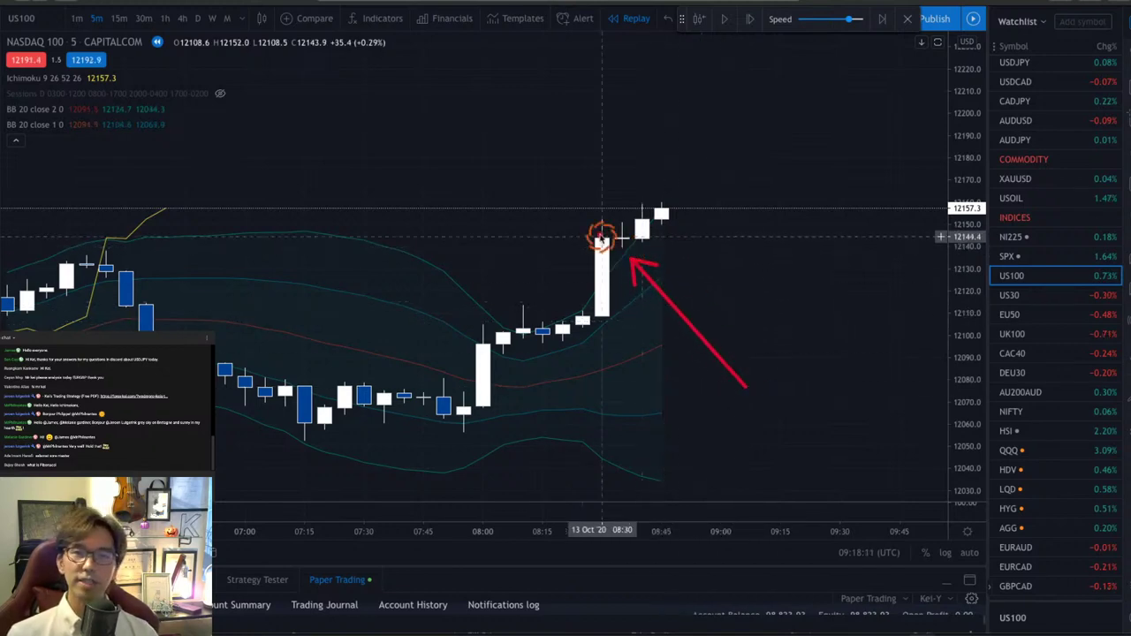
- Place horizontal lines at 12139.2 and 12150.9, mark the 08:45 candle's price with an arrow, and clear the annotations
left_click(654, 249)
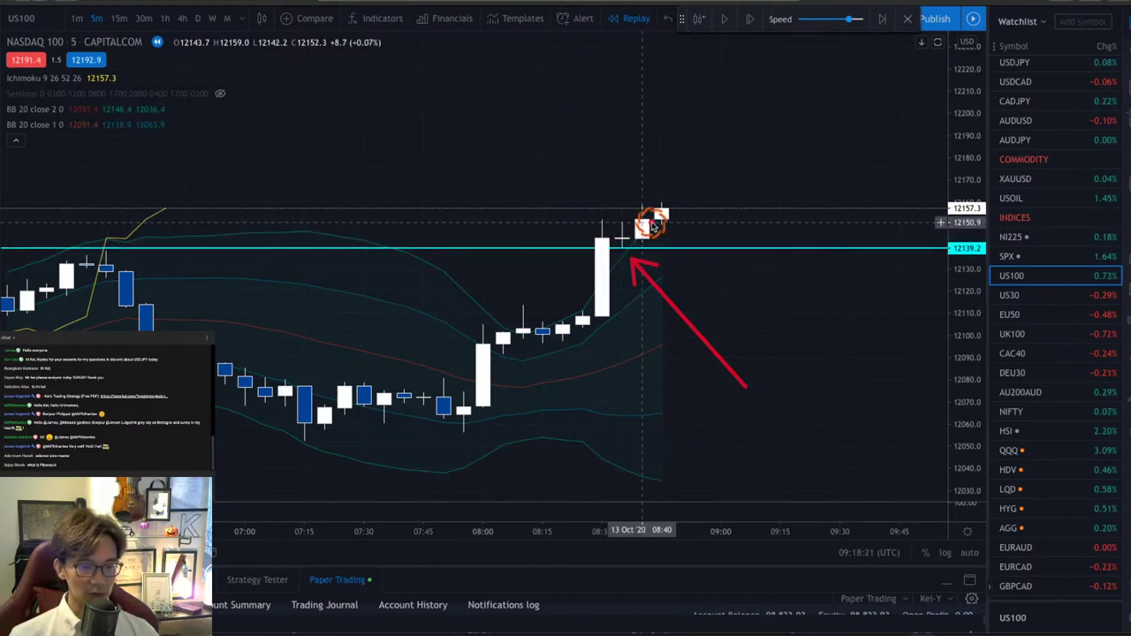
left_click(651, 222)
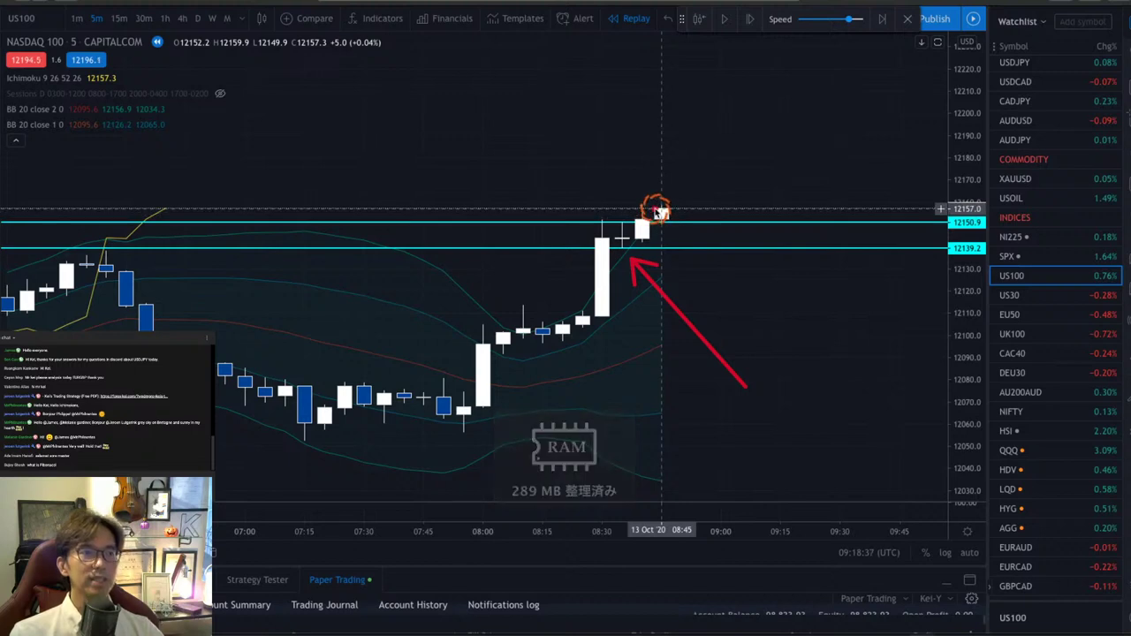
left_click_drag(655, 213, 685, 209)
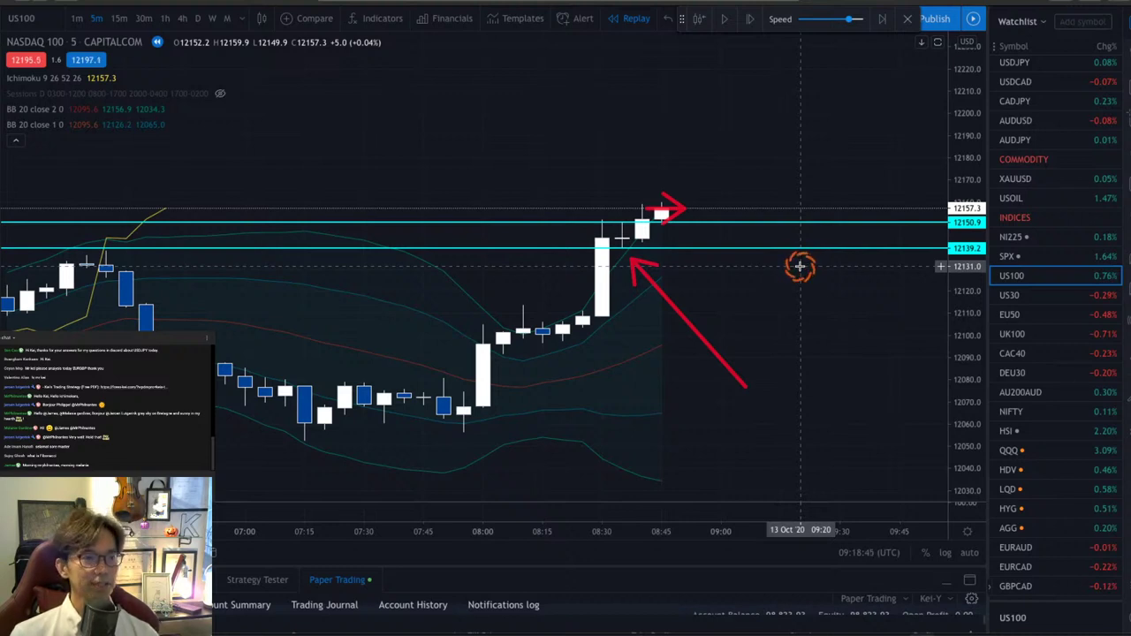
key("Escape")
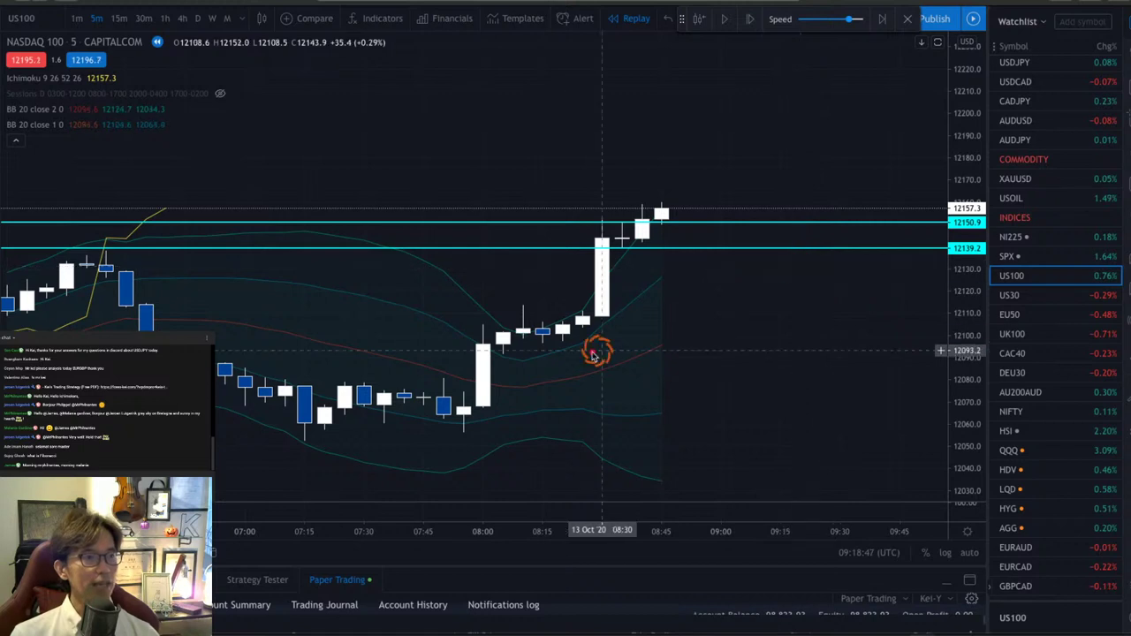
- Circle the 08:00–08:25 Bollinger Band area and the lagging span breakout, and mark the buy entry on the latest candles with a B
mouse_move(529, 456)
left_mouse_down()
mouse_move(497, 285)
mouse_move(596, 397)
mouse_move(560, 457)
left_mouse_up()
mouse_move(94, 280)
left_mouse_down()
mouse_move(55, 245)
mouse_move(157, 227)
mouse_move(97, 299)
left_mouse_up()
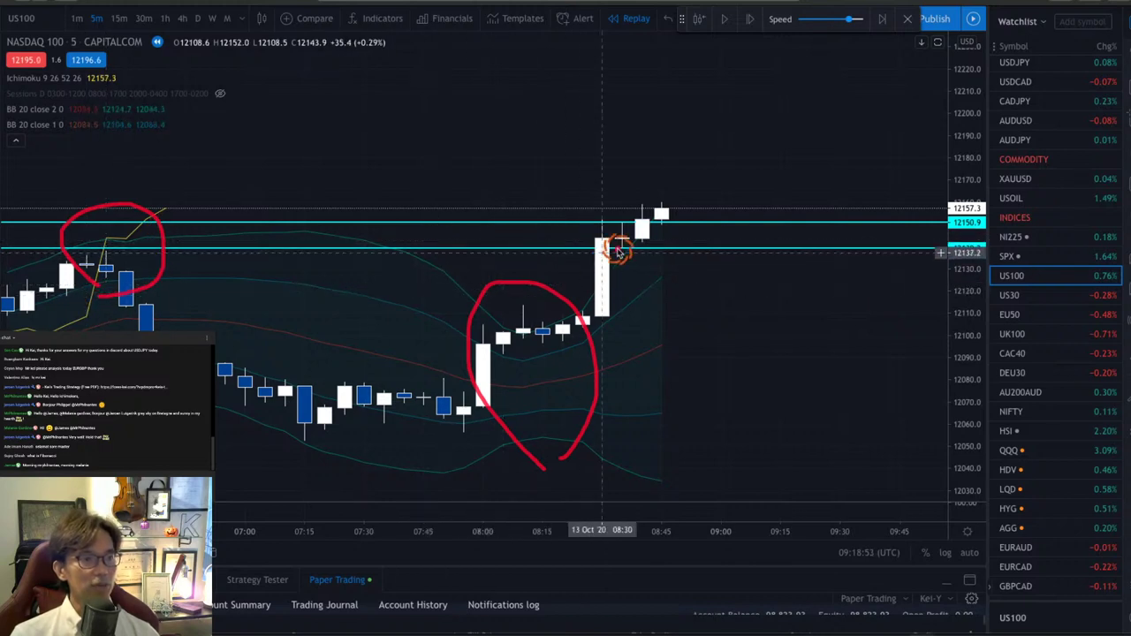
mouse_move(619, 245)
left_mouse_down()
mouse_move(645, 208)
mouse_move(698, 211)
left_mouse_up()
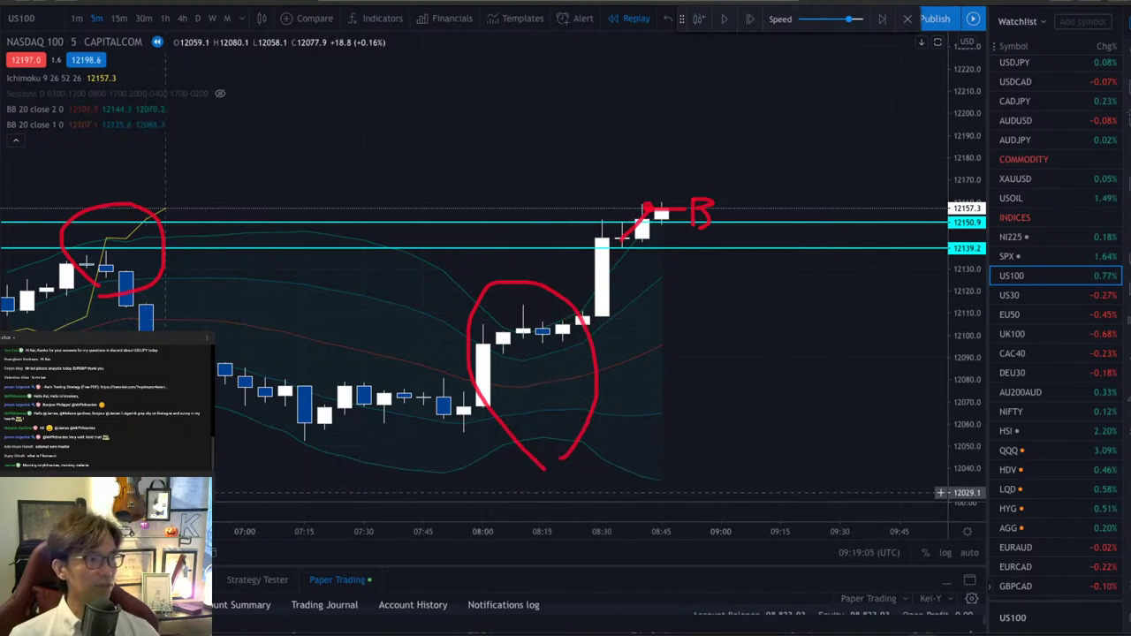
- Add a horizontal line at 12031.4, clear the annotations, and reduce the upper lines to a single one at 12157.3
left_click(126, 488)
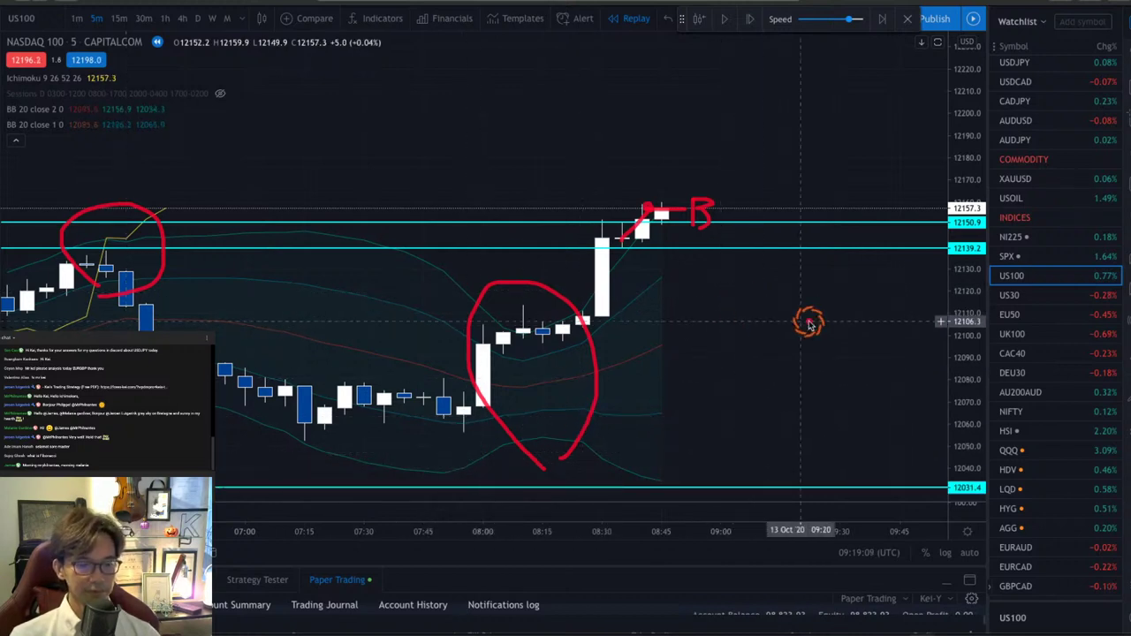
key("Escape")
left_click_drag(701, 228, 700, 209)
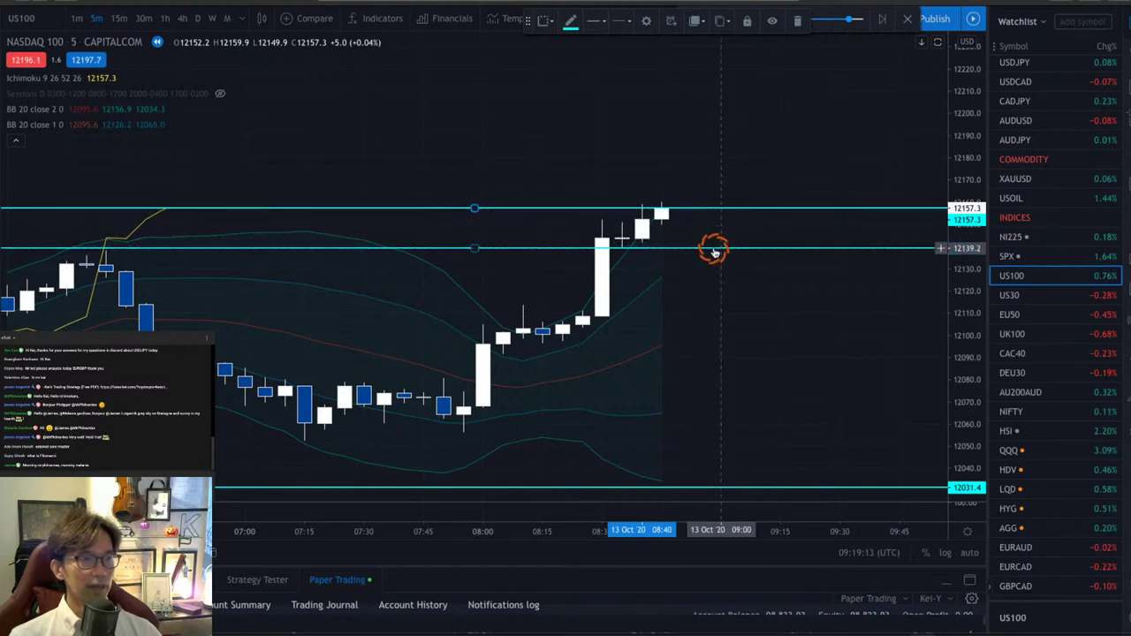
key("Delete")
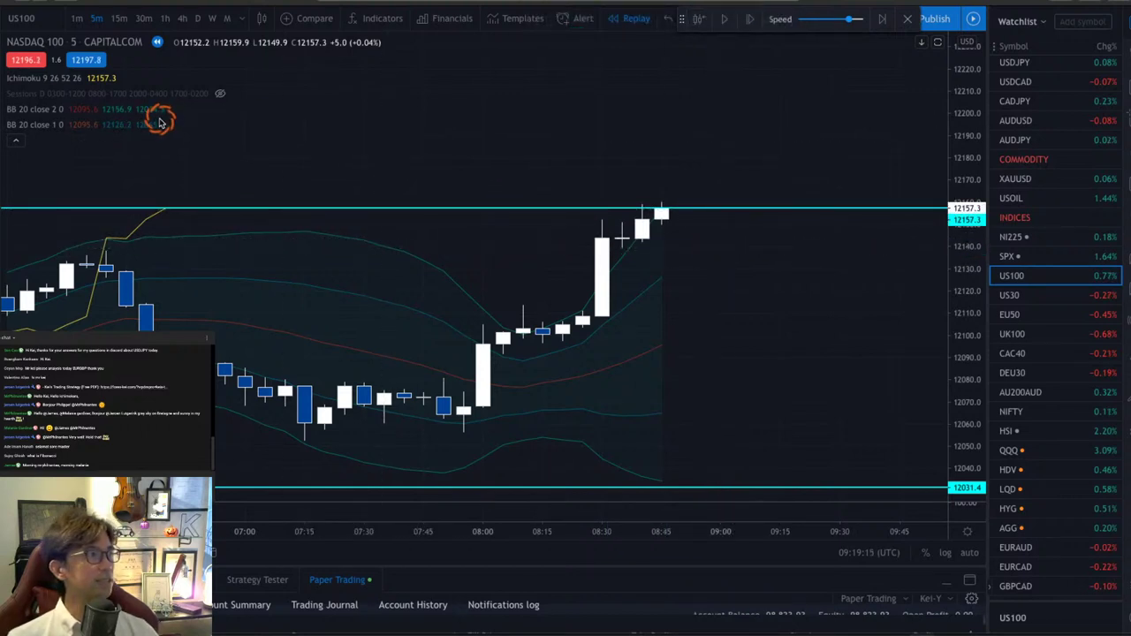
- Measure the price distance from the entry line down to the lower horizontal line, and dismiss the measurement
mouse_move(698, 212)
left_mouse_down()
mouse_move(699, 480)
mouse_move(617, 486)
left_mouse_up()
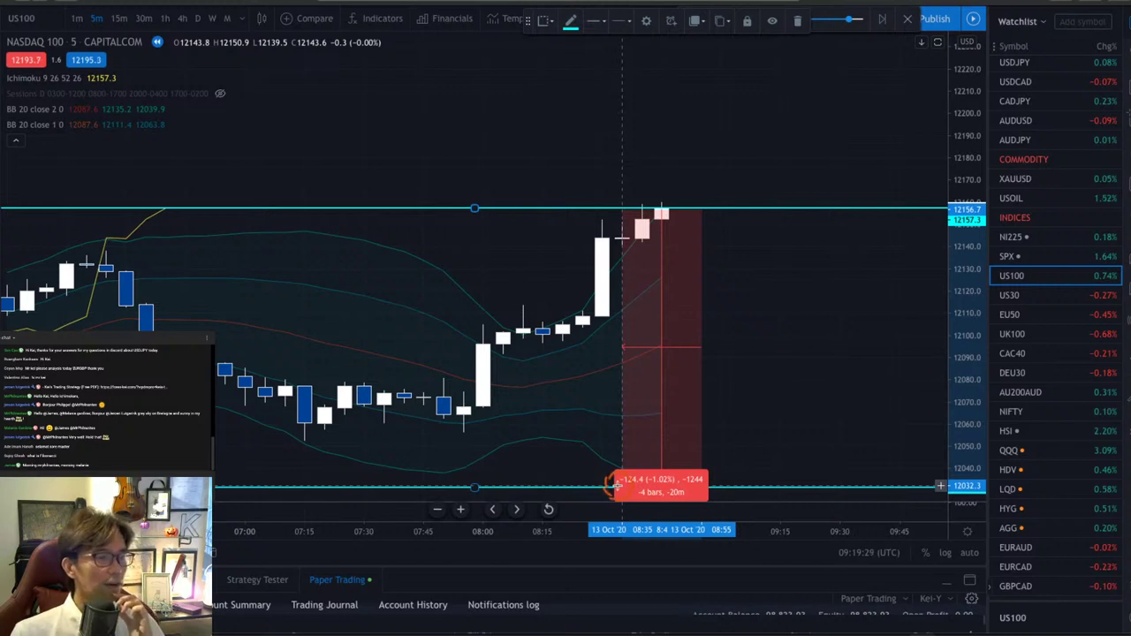
left_click_drag(616, 485, 617, 486)
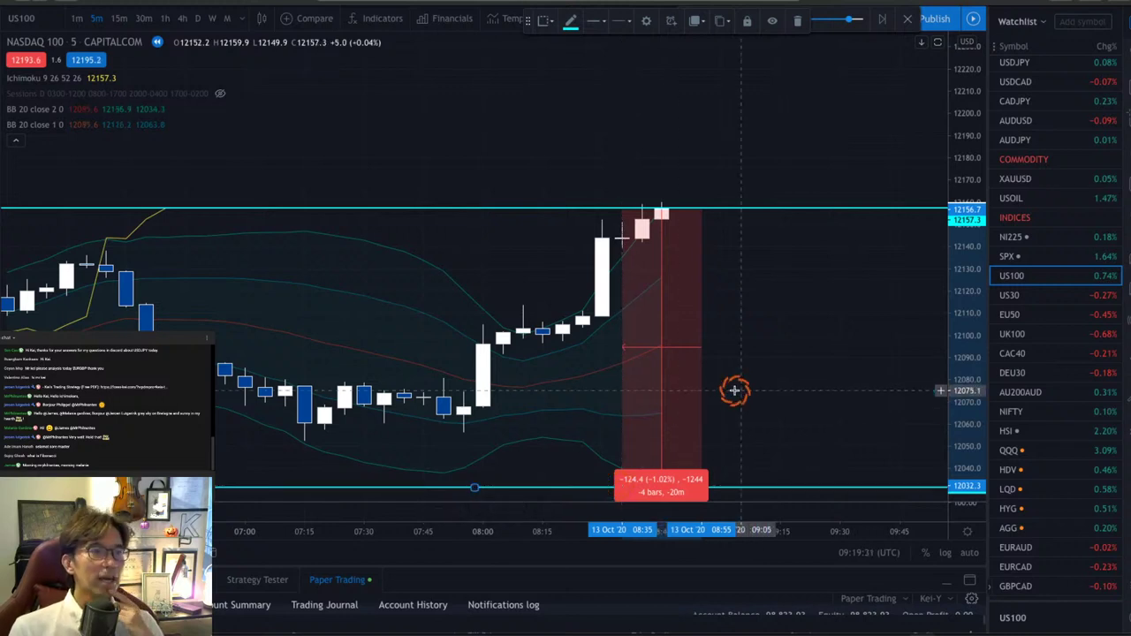
left_click(680, 383)
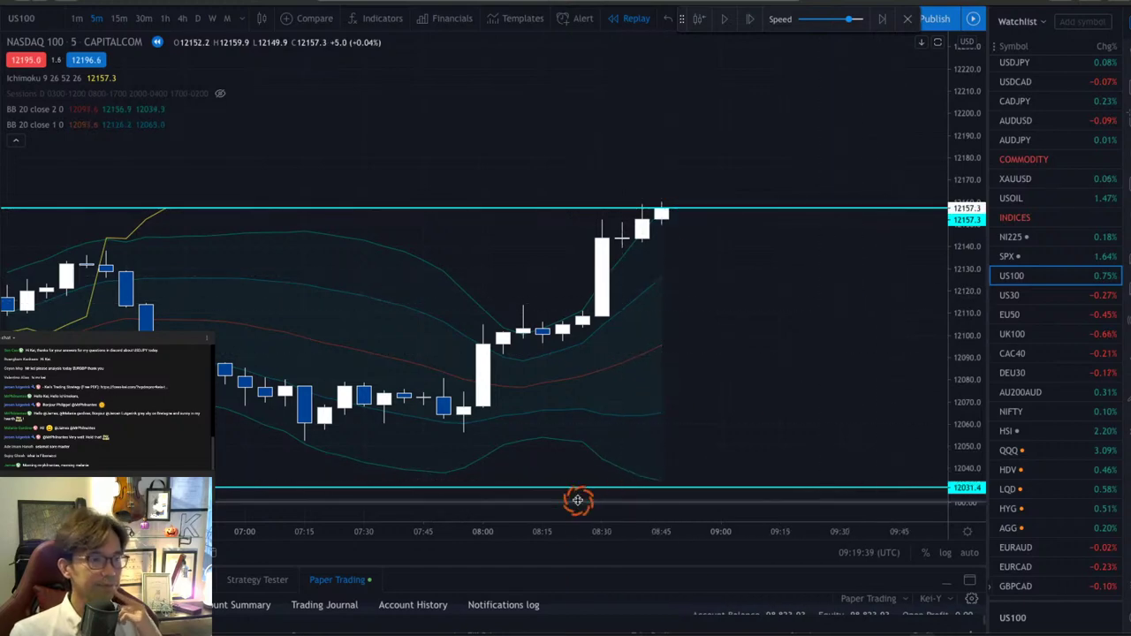
- Exit the bar replay and show the live US100 candles that follow the entry line
left_click_drag(472, 525, 791, 527)
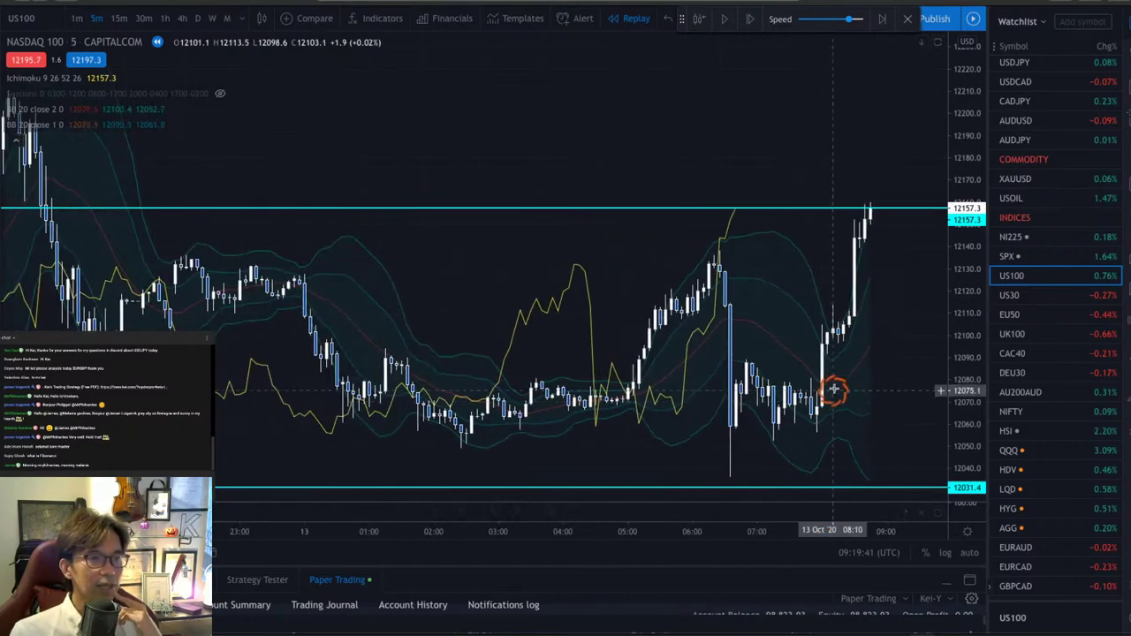
scroll(833, 390, "right", 5)
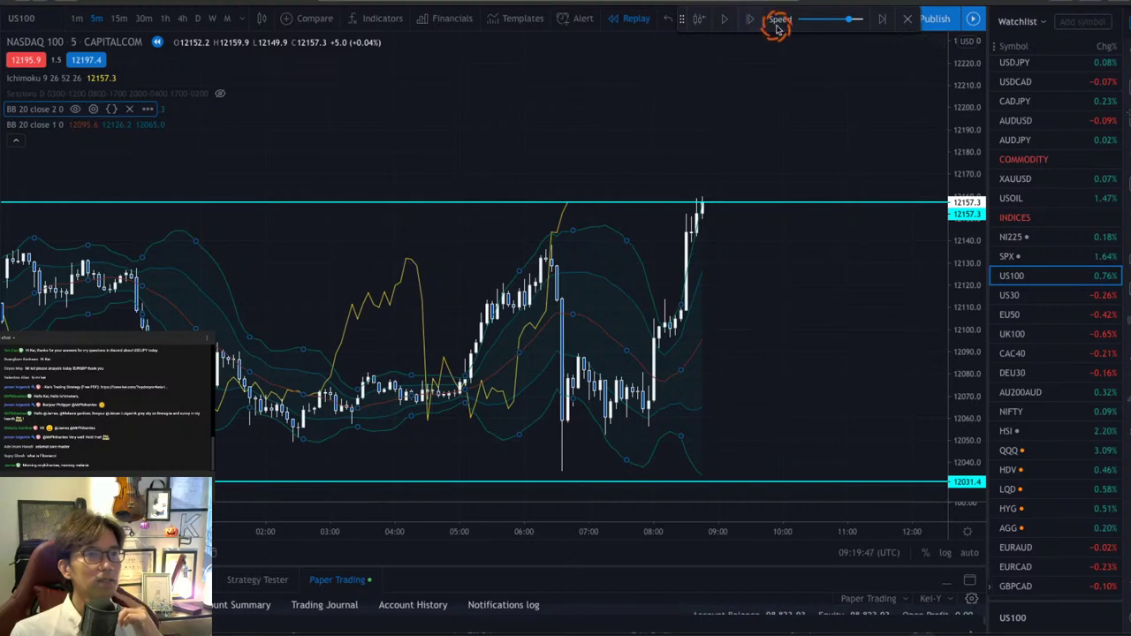
left_click(908, 27)
left_click(654, 364)
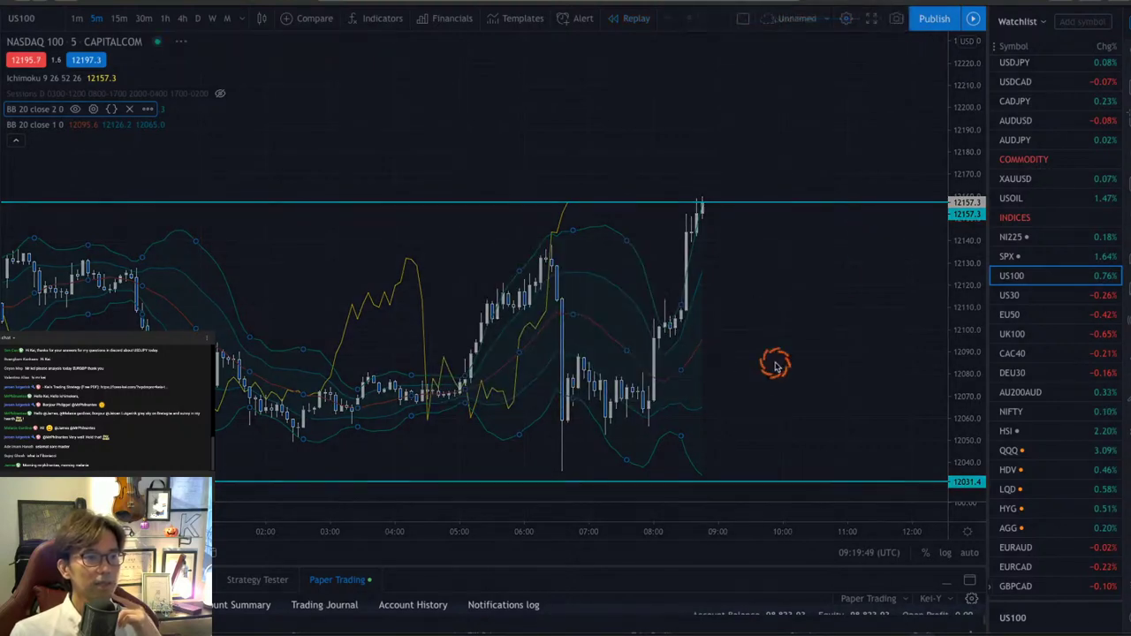
scroll(867, 347, "right", 5)
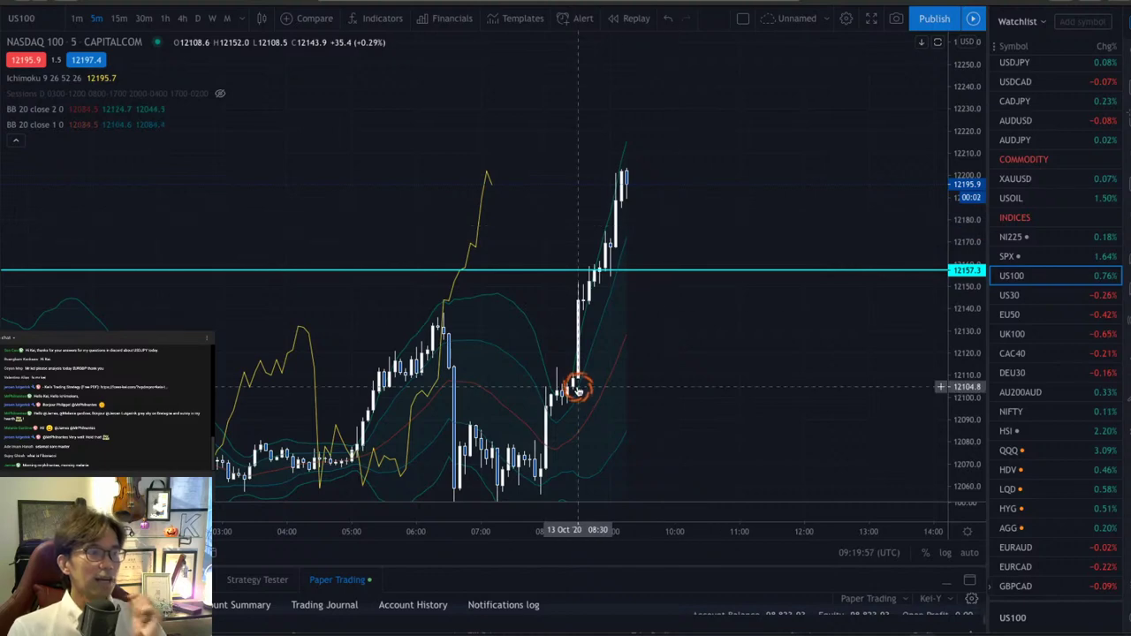
left_click_drag(578, 392, 648, 327)
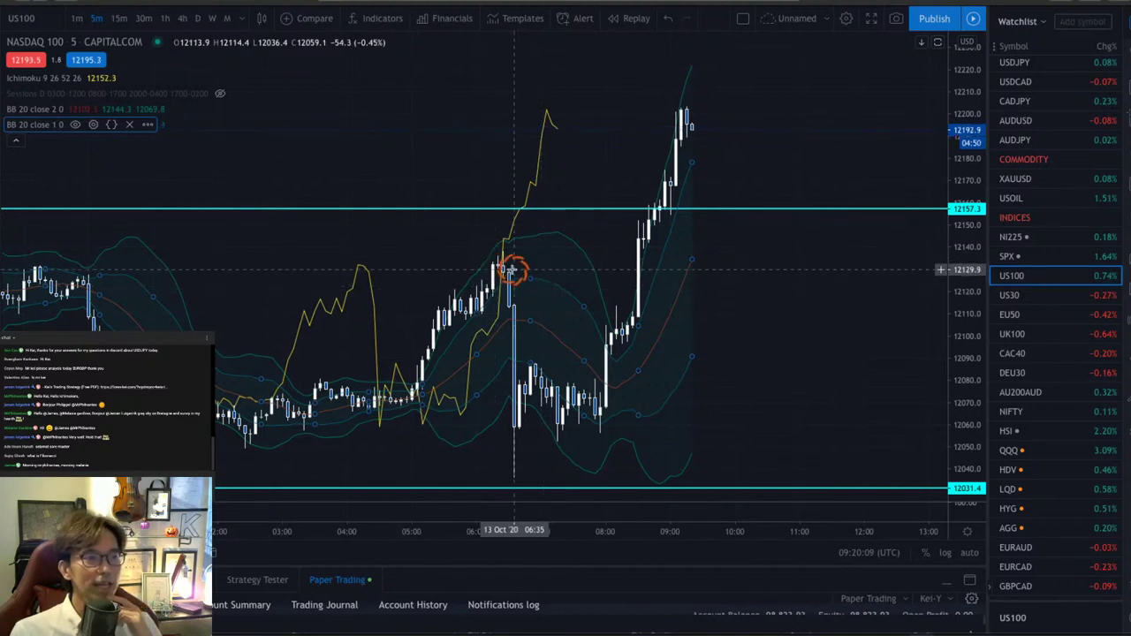
- Switch the chart to 15 minutes and mark the lagging span breakout near 01:30 and the 08:00 candle with its closing level
left_click(119, 17)
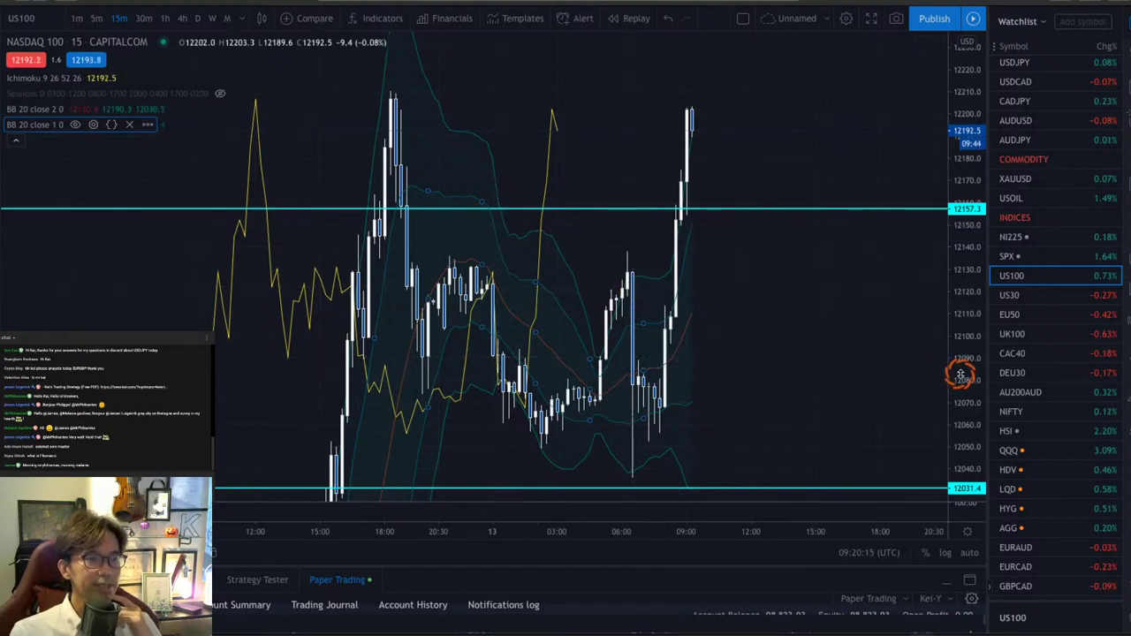
left_click_drag(687, 533, 729, 189)
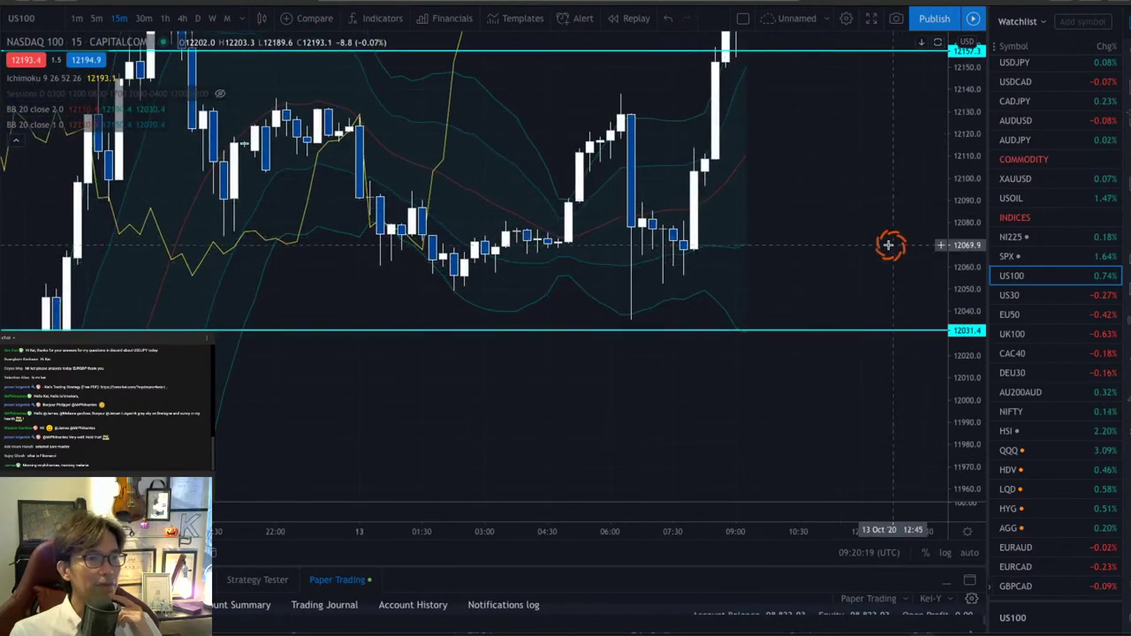
left_click_drag(891, 245, 859, 378)
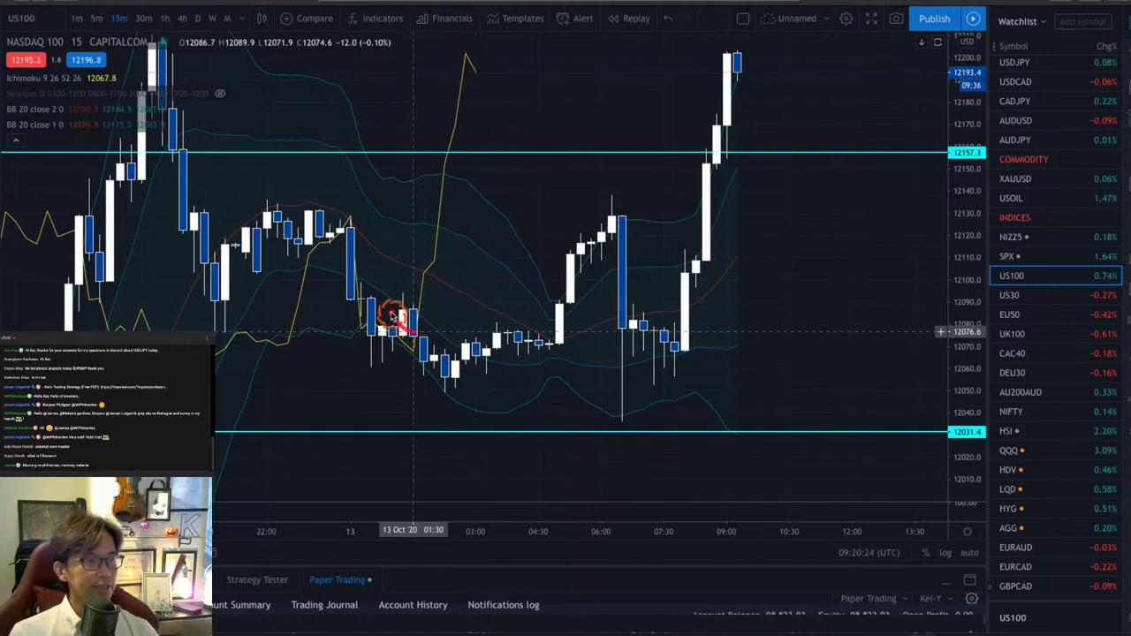
left_click_drag(392, 316, 424, 315)
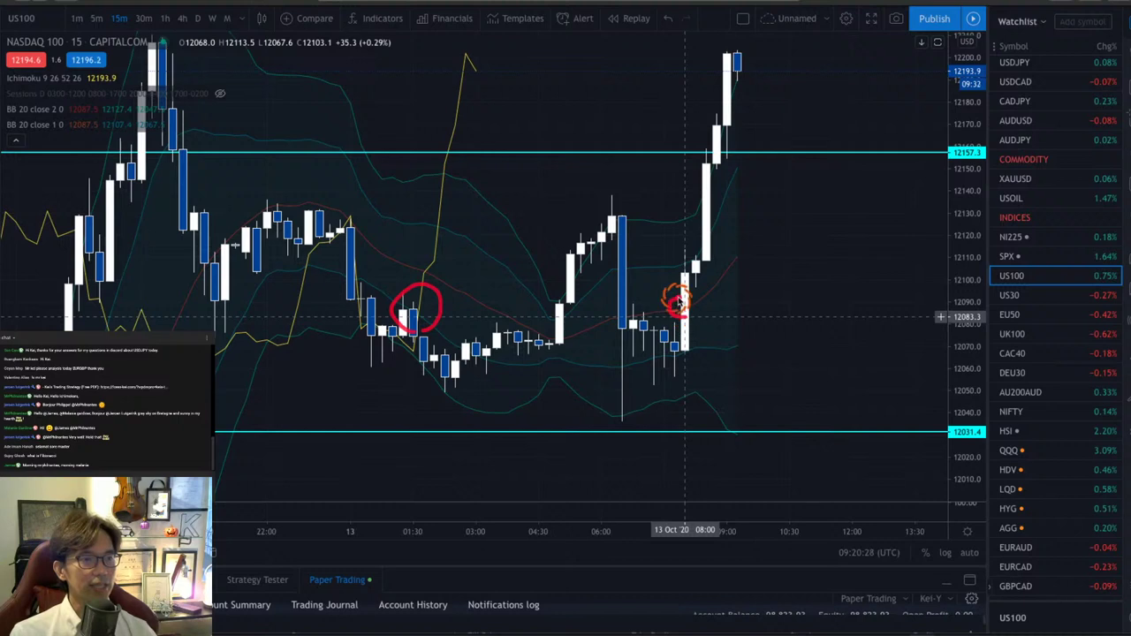
left_click_drag(677, 301, 684, 299)
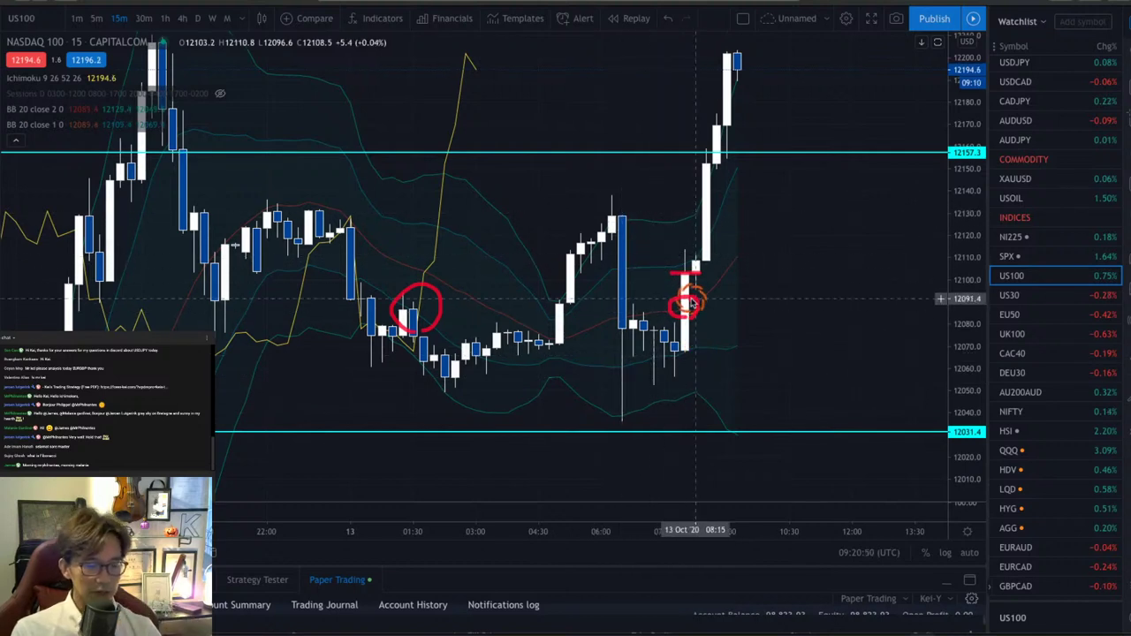
mouse_move(601, 177)
left_mouse_down()
mouse_move(681, 310)
mouse_move(712, 398)
left_mouse_up()
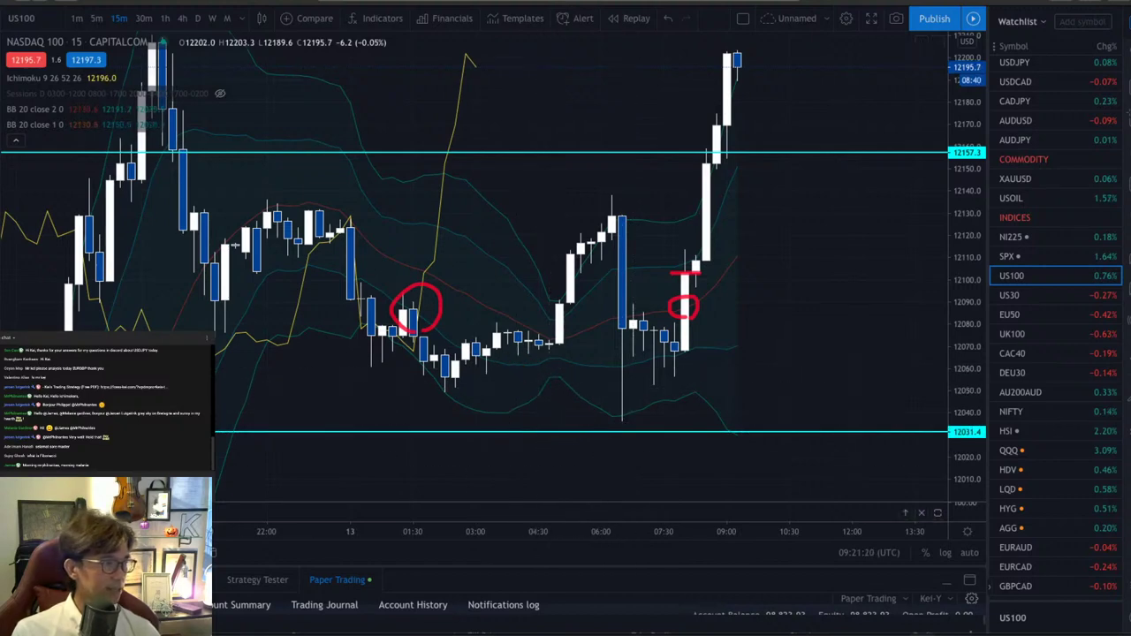
- Expand the stochastics pane, circle the crossing near 09:00, clear the annotations, and collapse the pane again
left_click_drag(464, 503, 464, 329)
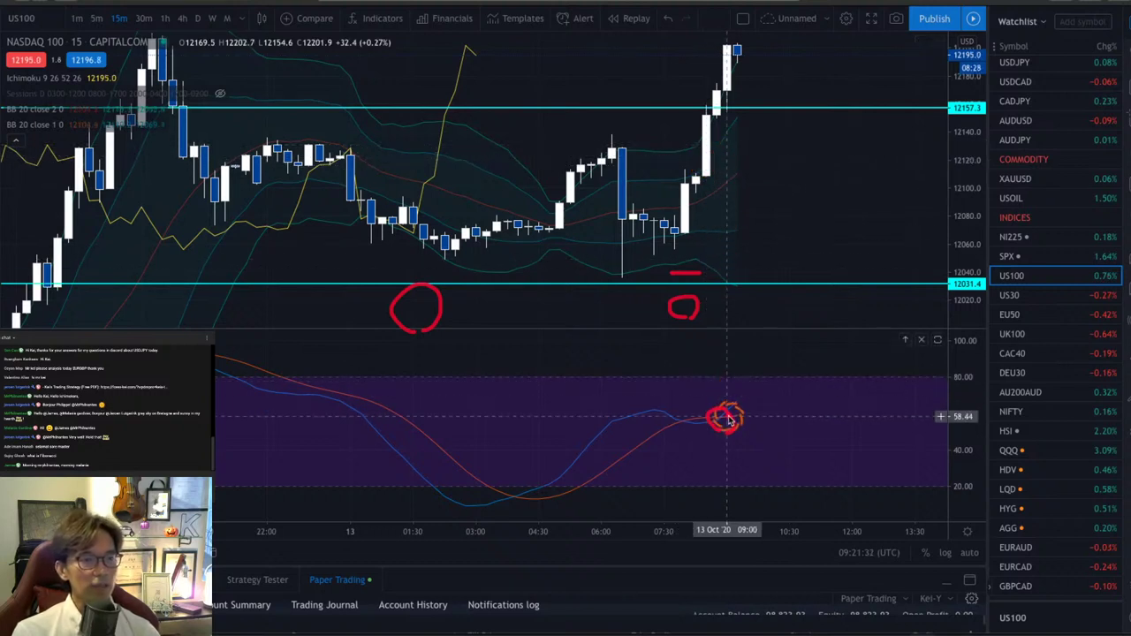
left_click_drag(729, 421, 736, 405)
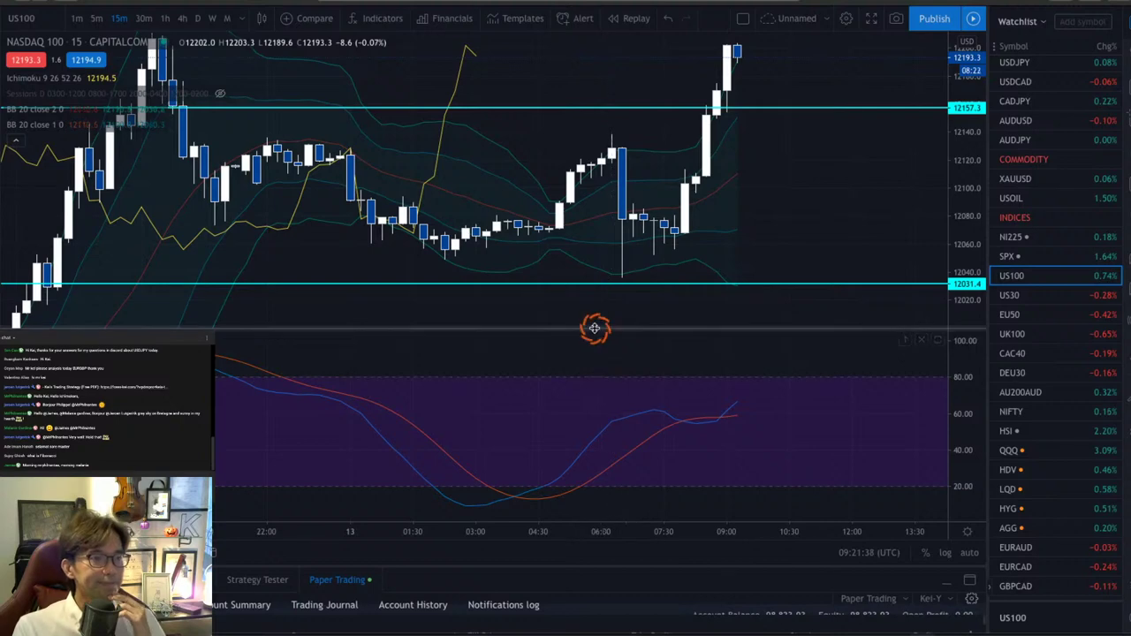
left_click_drag(596, 329, 612, 543)
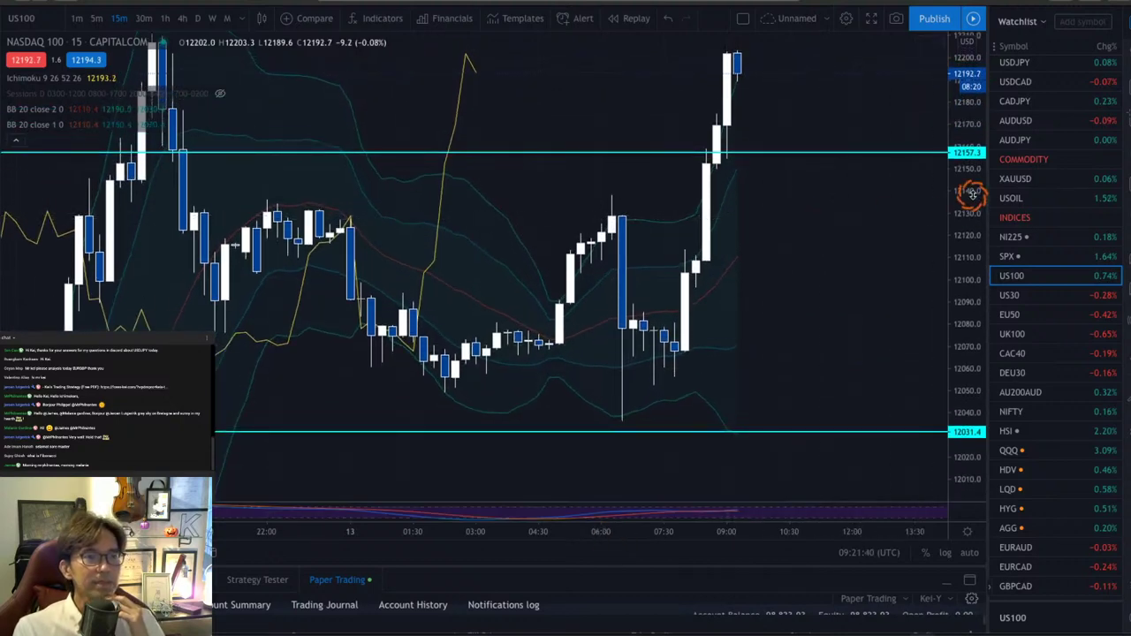
left_click_drag(965, 210, 972, 329)
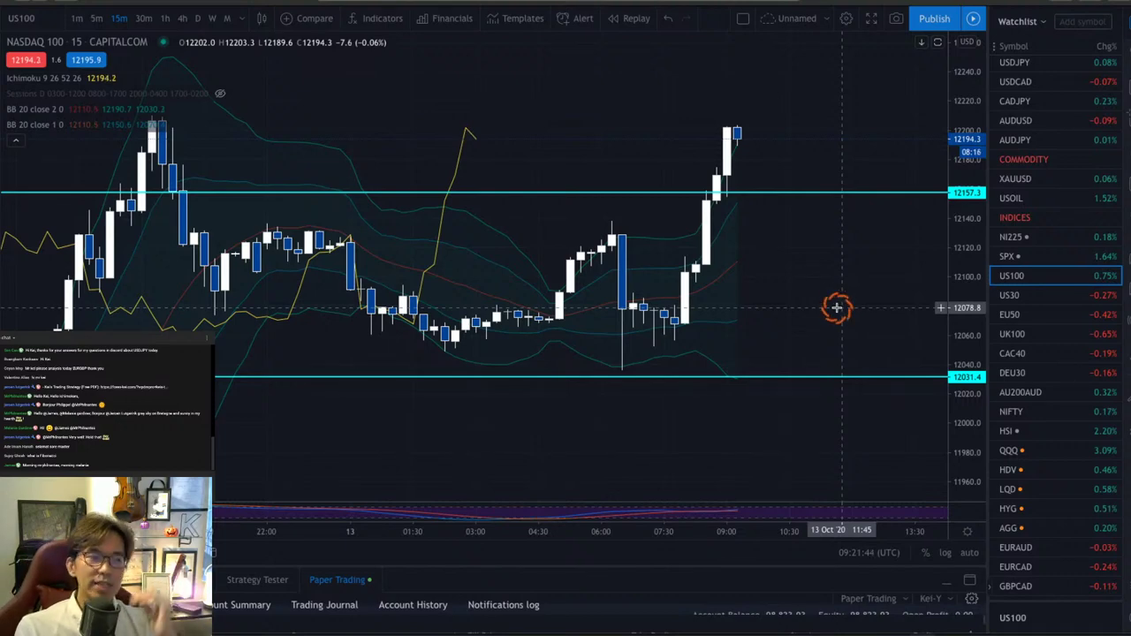
- Switch to the slide on tools to identify trading edges, point out the Chiko span breakout, and return to the US100 chart
key("alt+Tab")
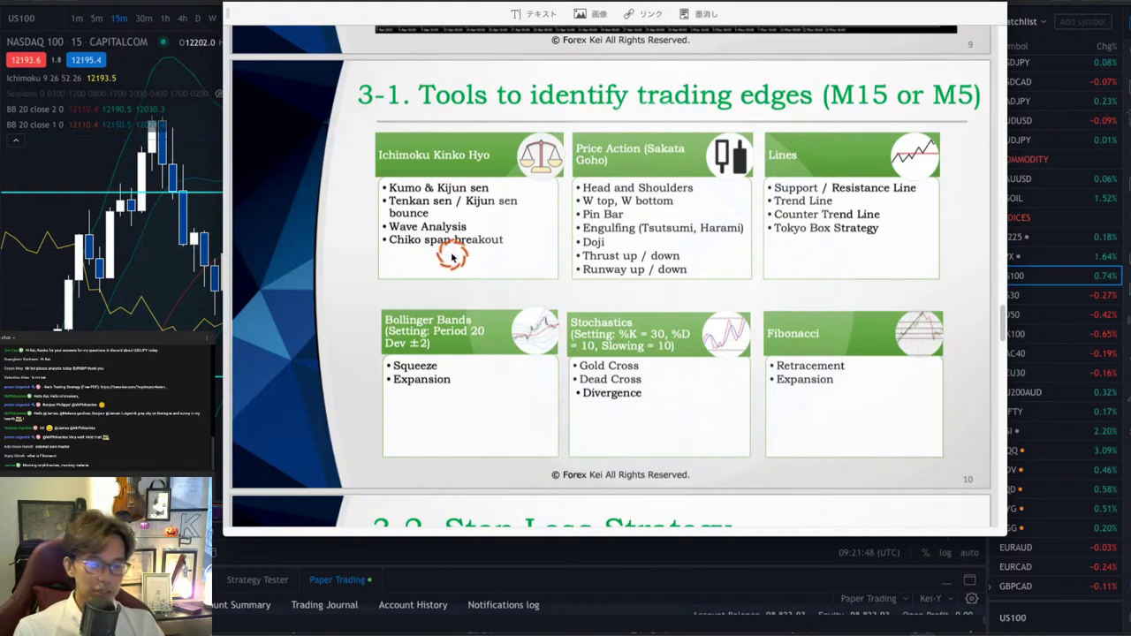
left_click_drag(384, 249, 520, 253)
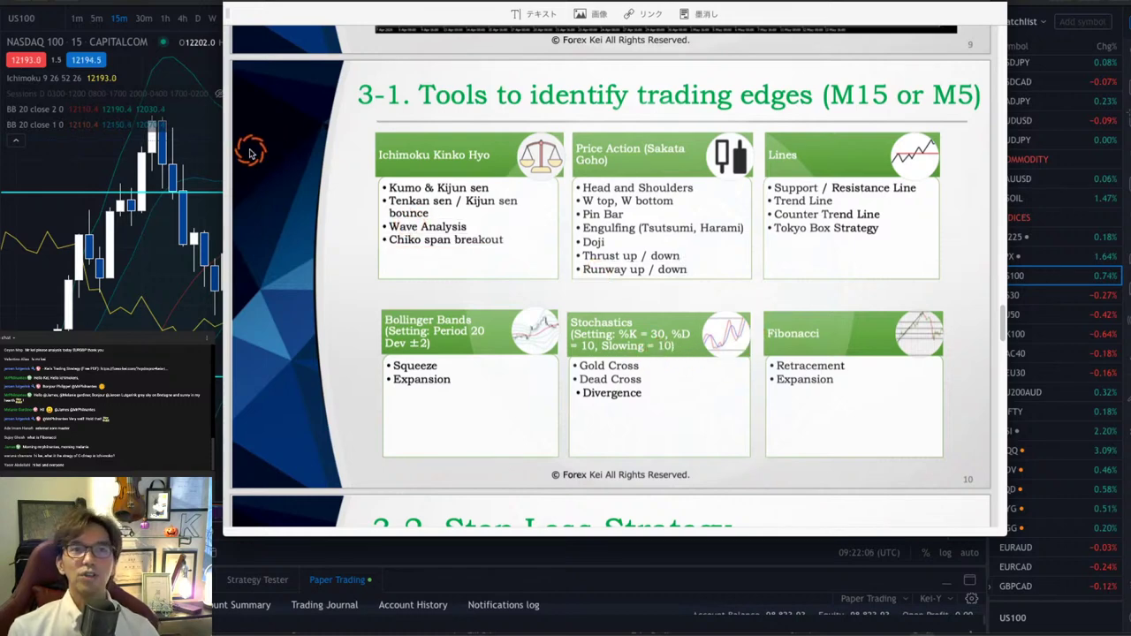
left_click(207, 152)
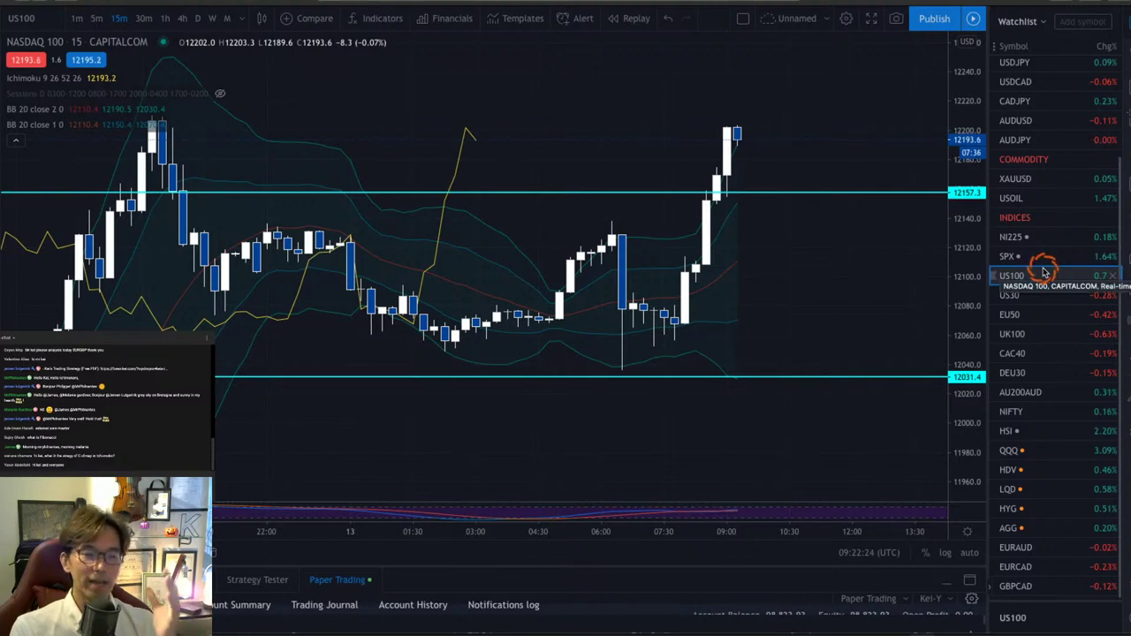
- Switch the US100 chart to the daily timeframe, auto-fit the price scale, and hide both Bollinger Bands indicators
scroll(1041, 265, "up", 3)
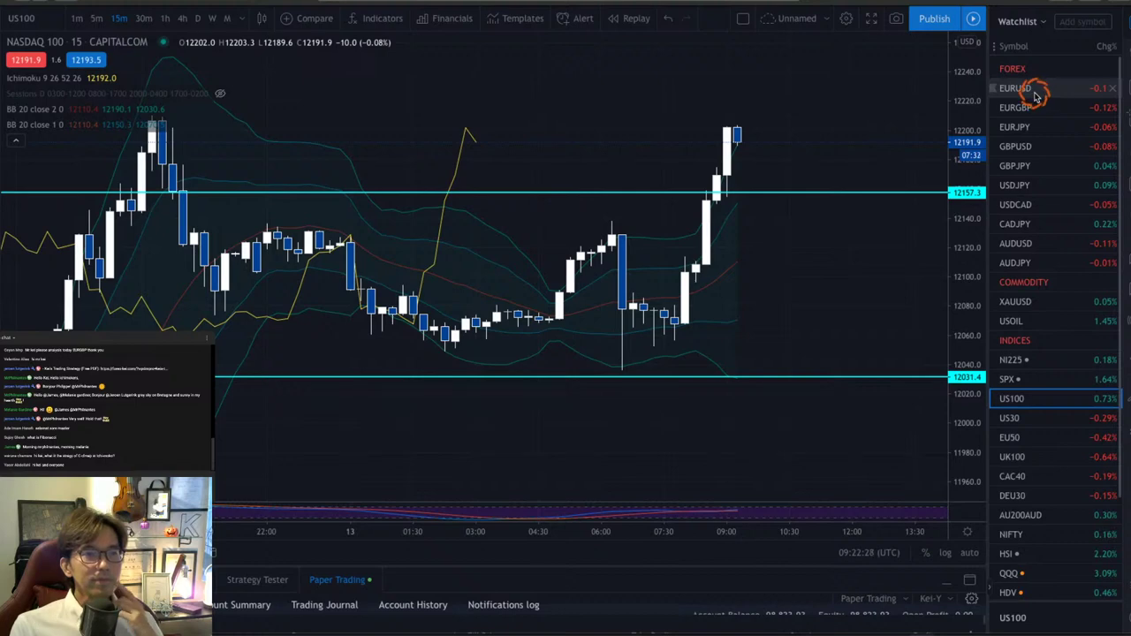
left_click(197, 18)
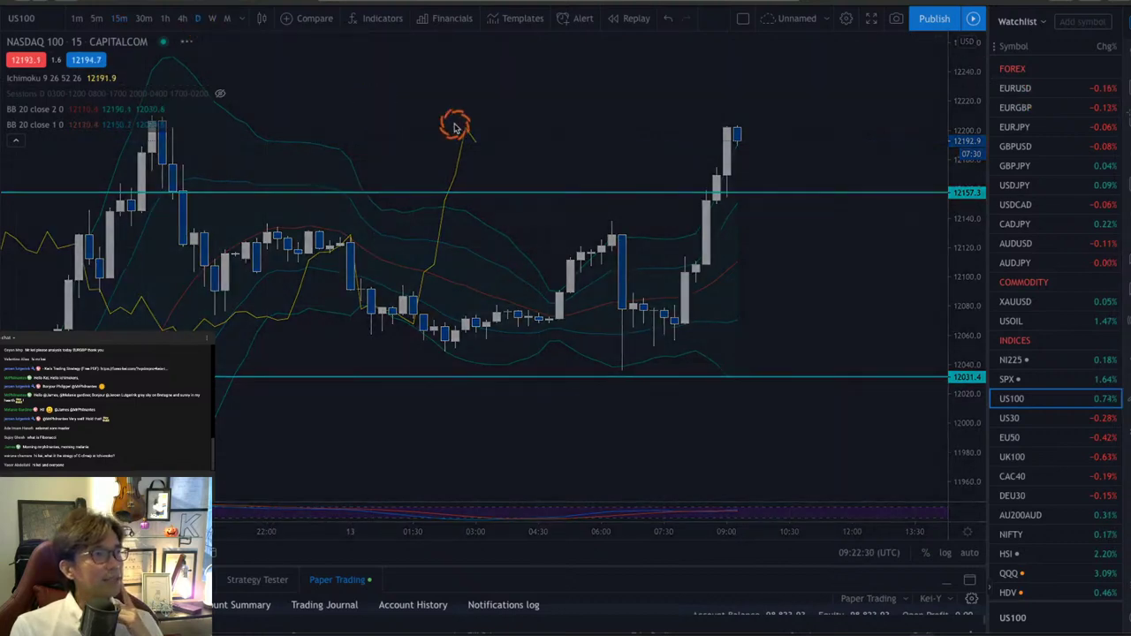
left_click(971, 552)
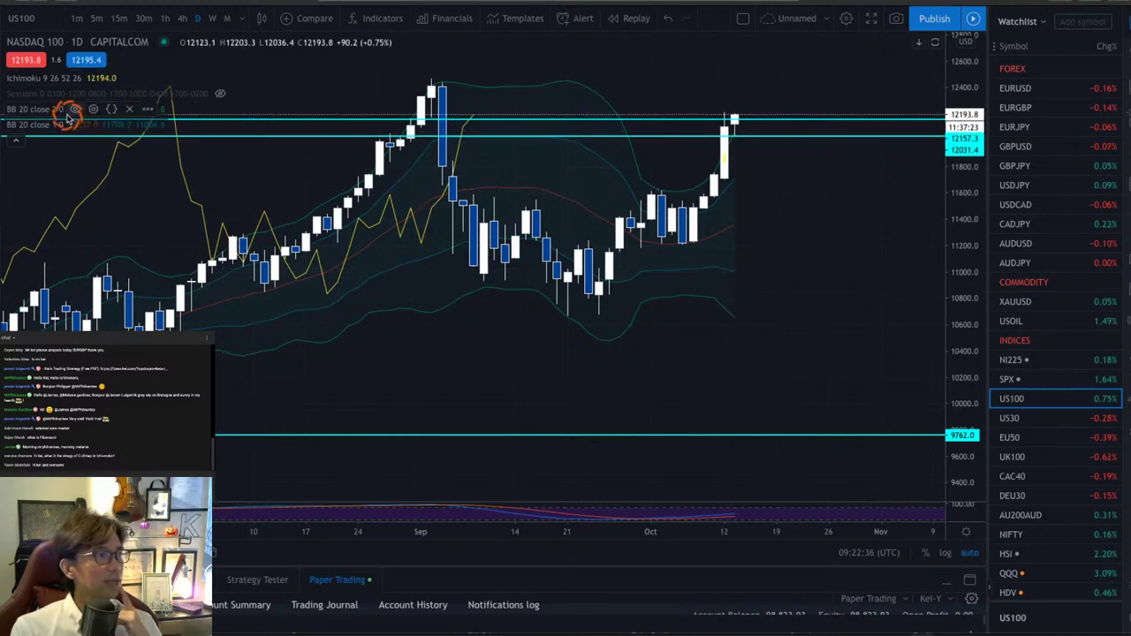
left_click(75, 109)
left_click(75, 124)
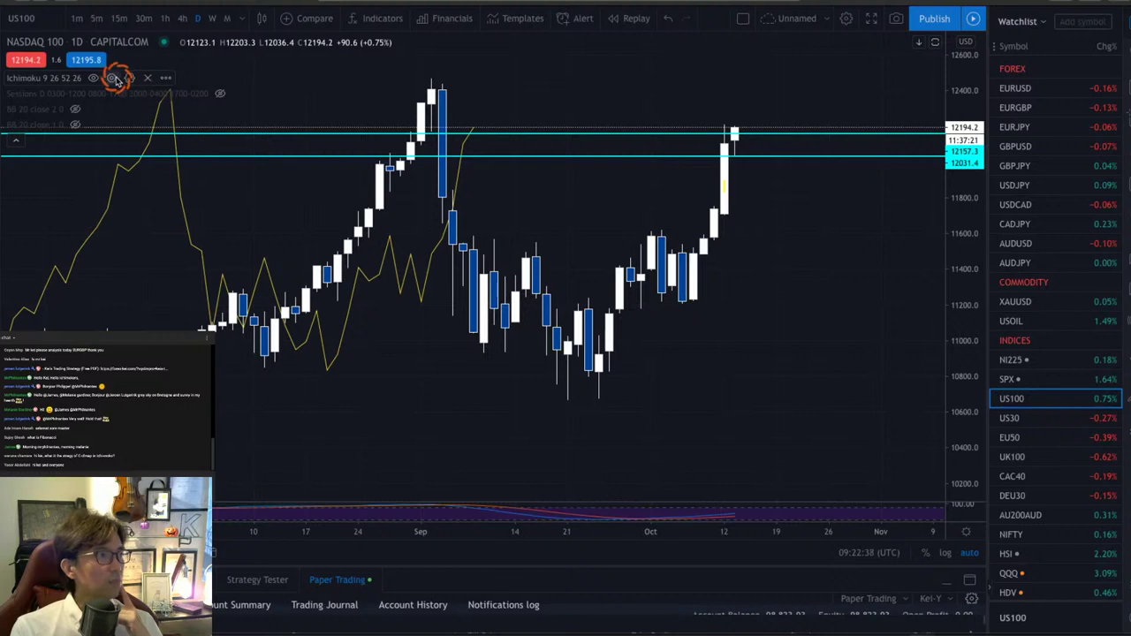
- Display the Ichimoku Conversion Line, Base Line, Lead 1, Lead 2 and Plots Background alongside the Lagging Span on the US100 chart
left_click(112, 78)
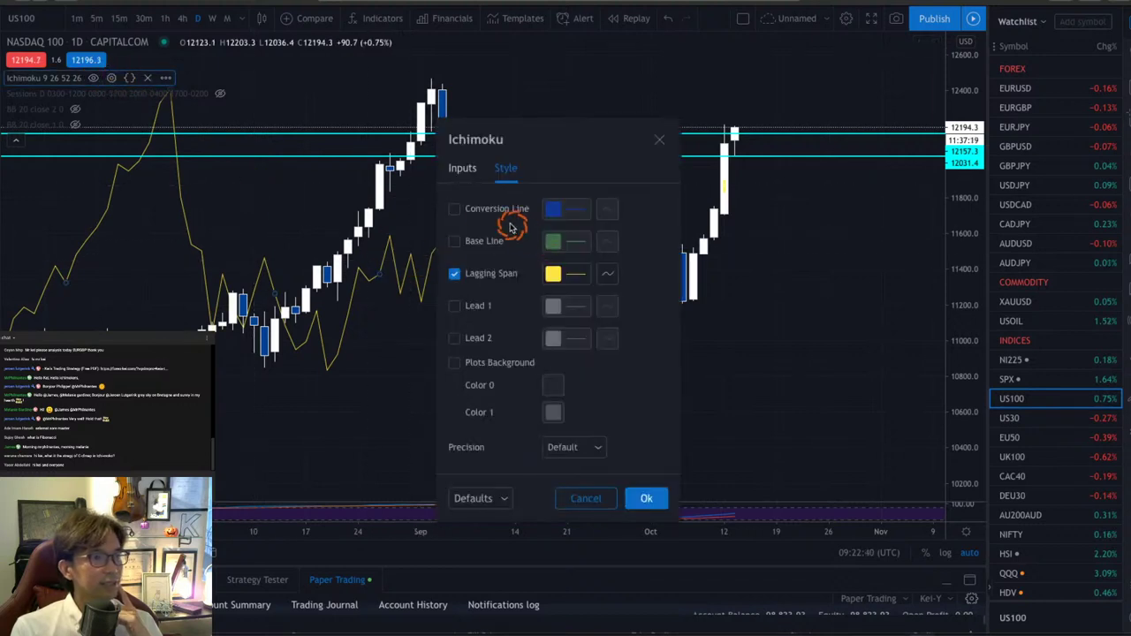
left_click(457, 210)
left_click(457, 241)
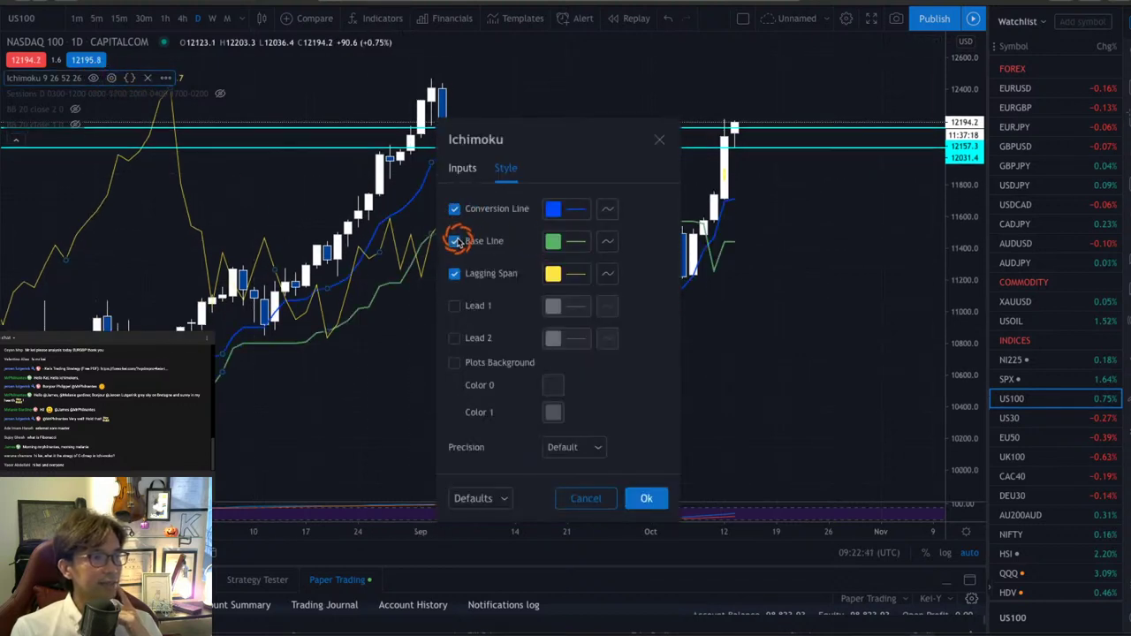
left_click(456, 307)
left_click(456, 338)
left_click(456, 364)
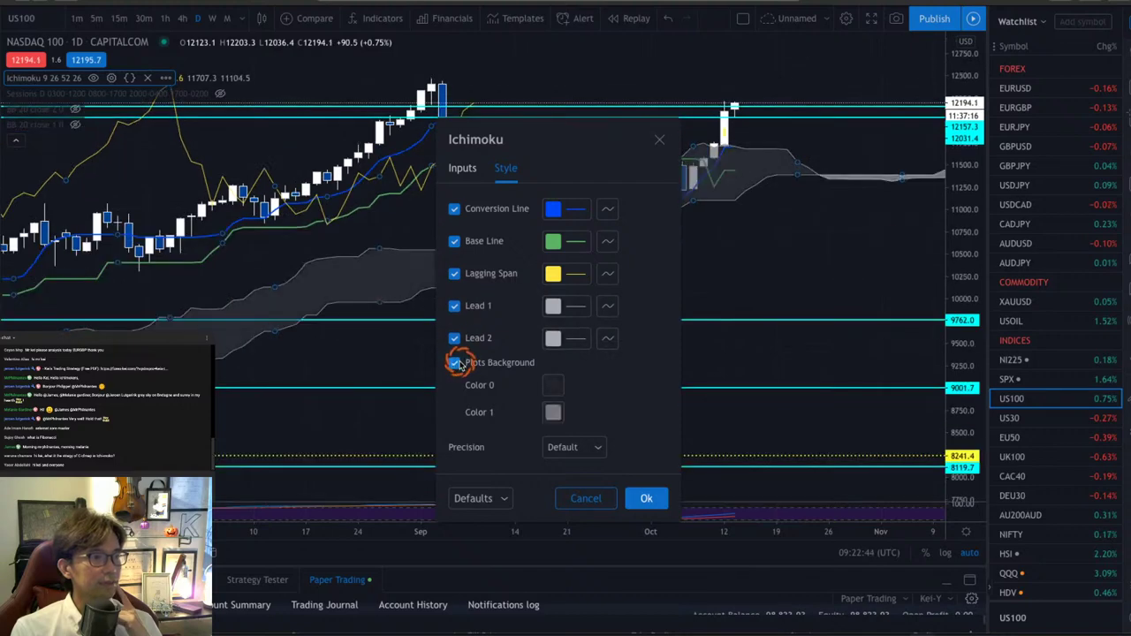
left_click(648, 499)
left_click_drag(776, 262, 515, 354)
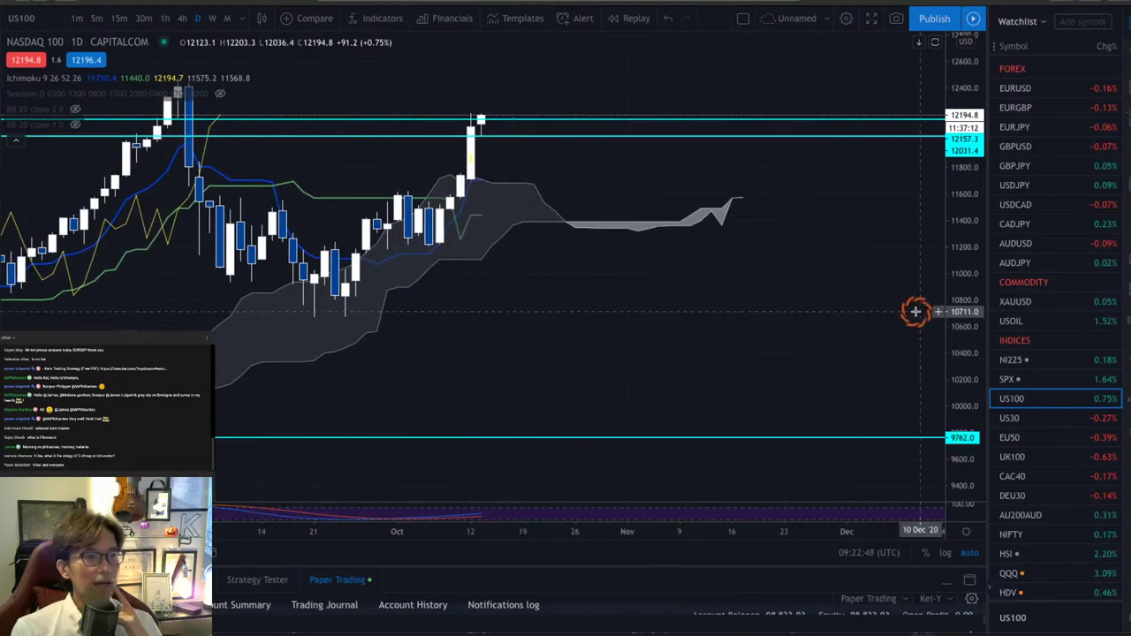
- Review the daily Ichimoku charts of EURUSD, EURGBP and EURJPY, including the cloud ahead of EURJPY's price
left_click(1015, 89)
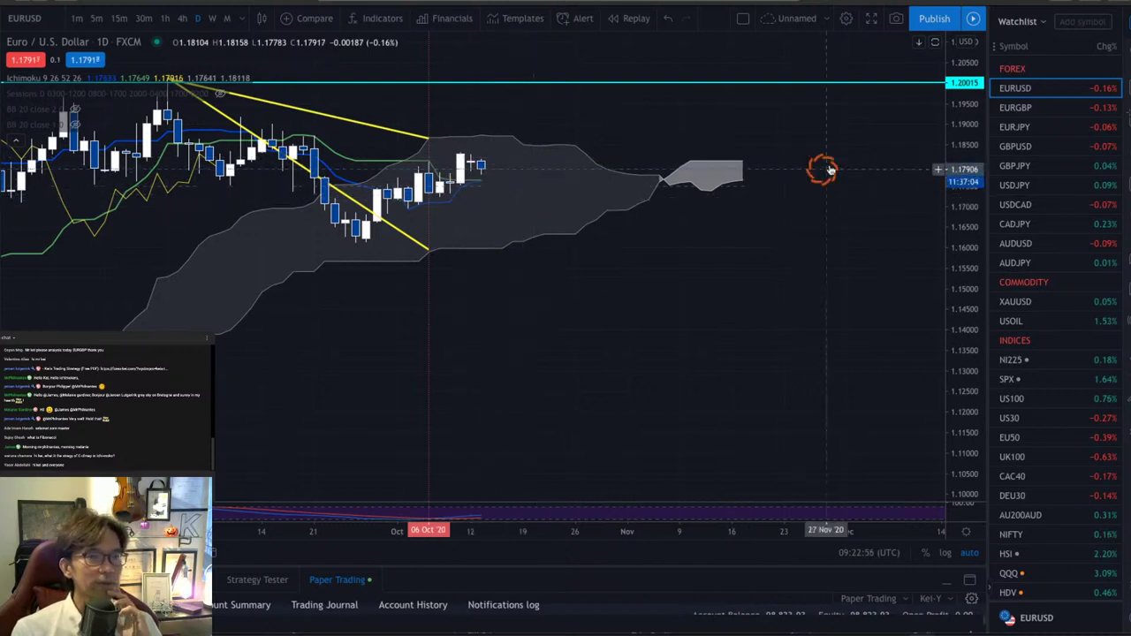
key("Down")
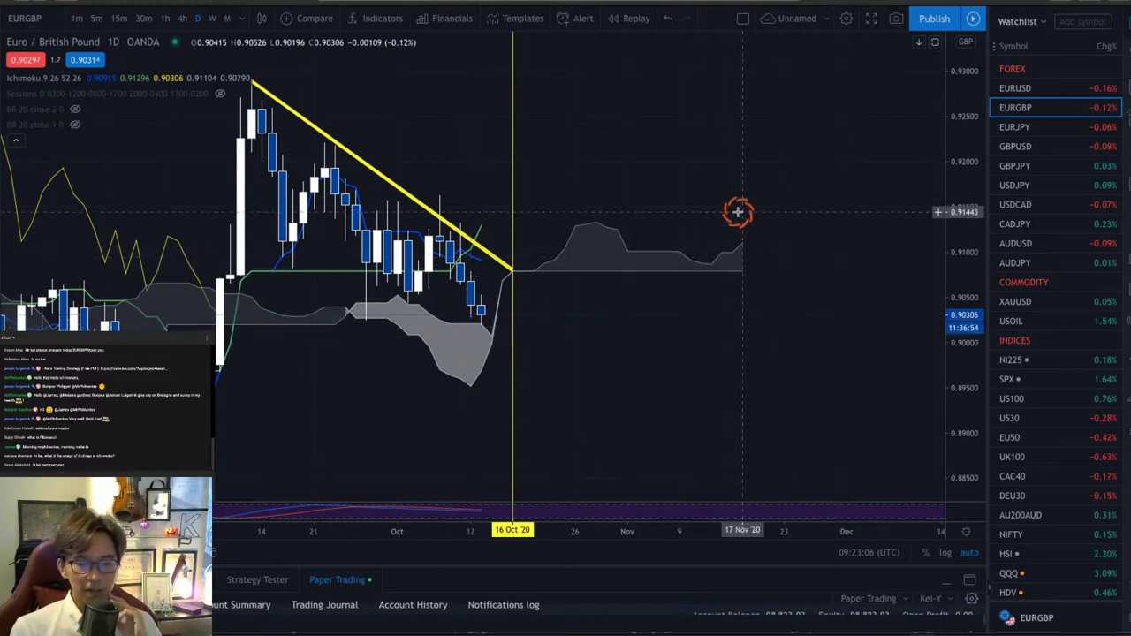
key("Down")
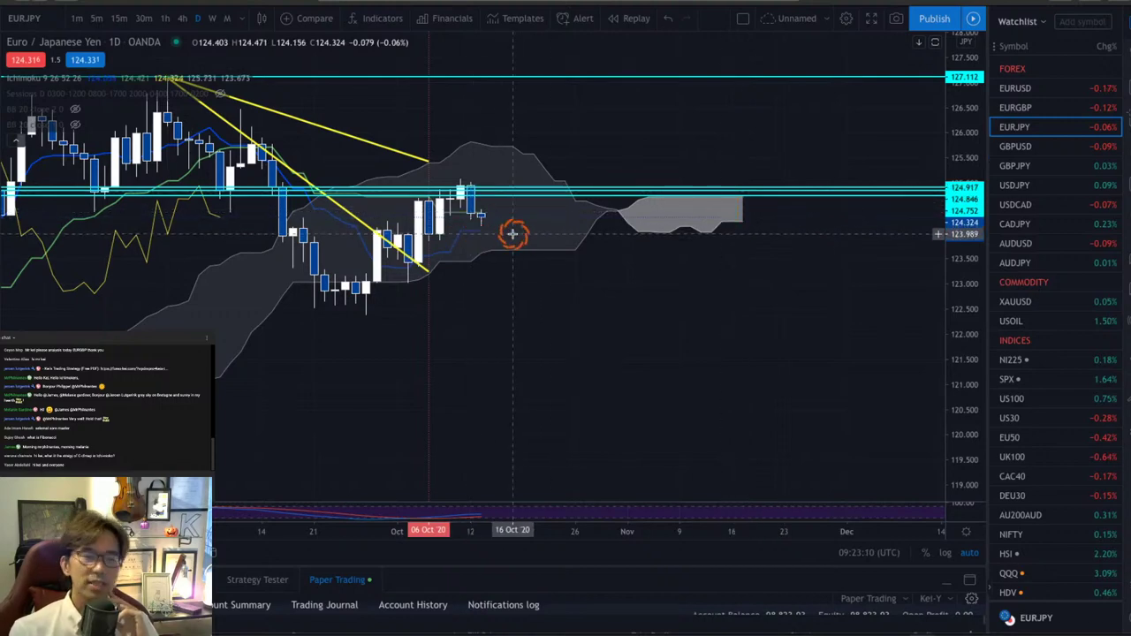
left_click_drag(963, 421, 963, 459)
left_click_drag(503, 539, 696, 525)
left_click_drag(730, 306, 667, 300)
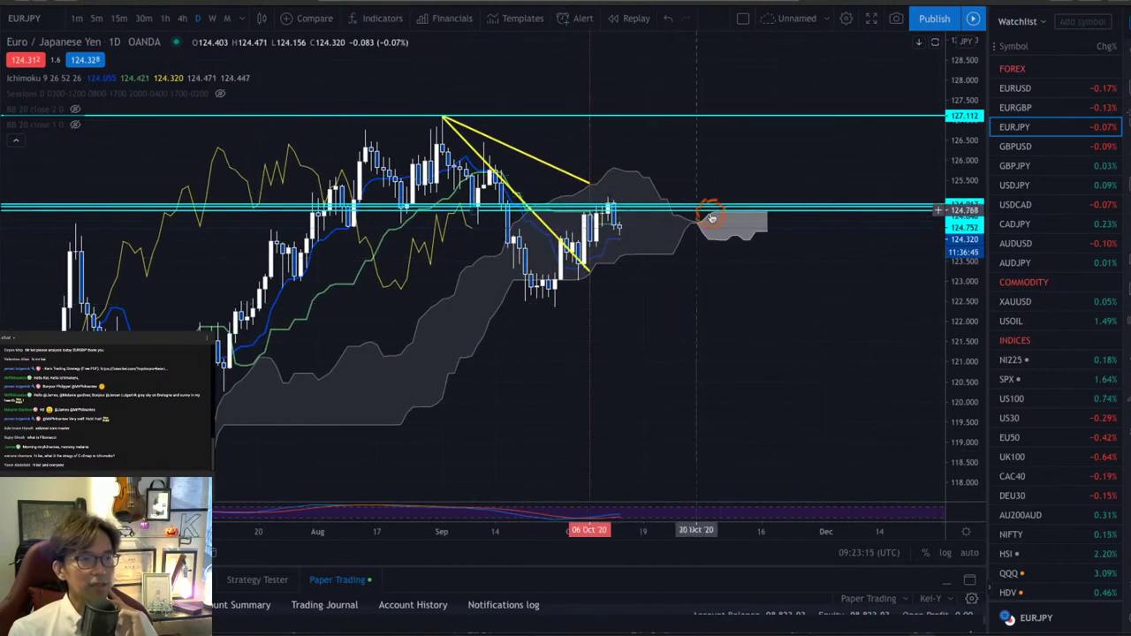
- Review the daily Ichimoku charts of GBPUSD, GBPJPY, USDJPY and USDCAD, examining where price sits against the cloud
left_click(1040, 148)
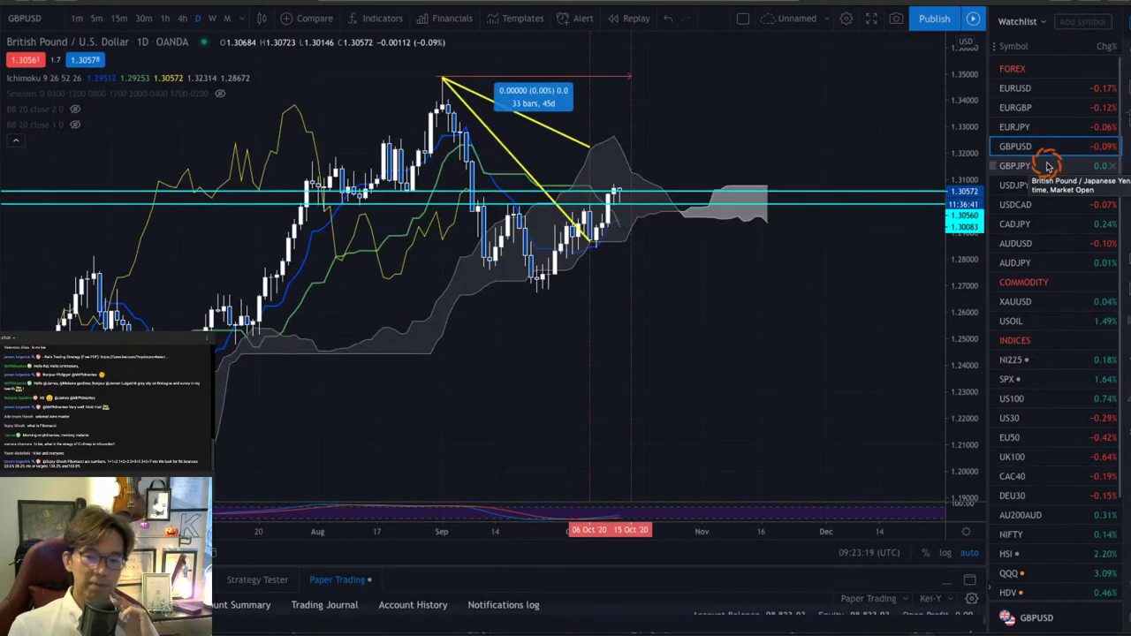
left_click(1048, 166)
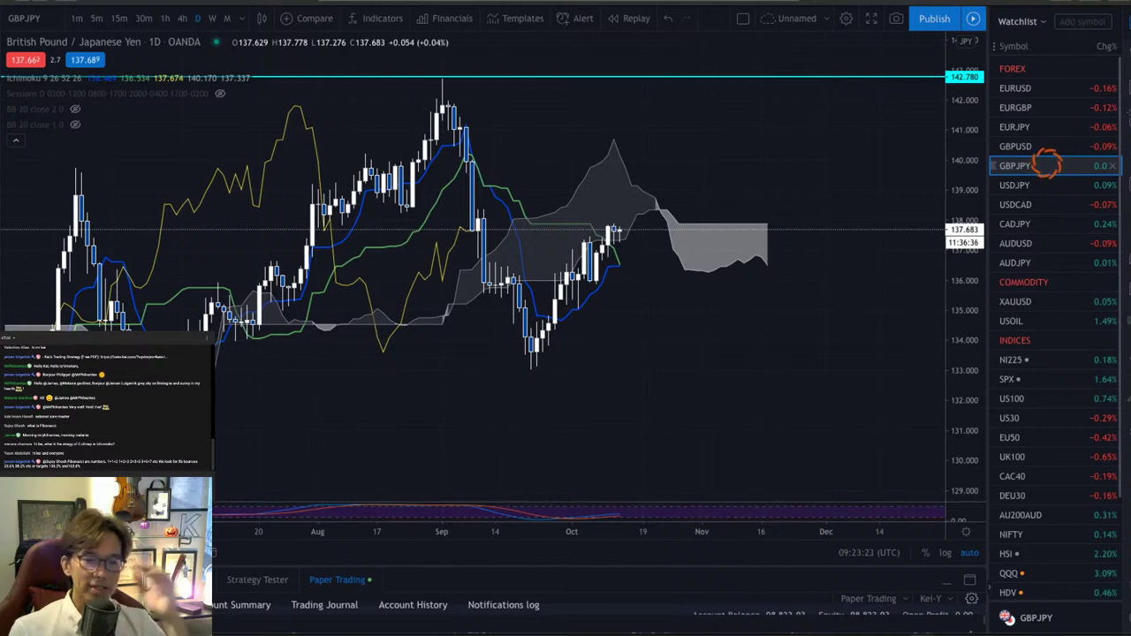
key("Down")
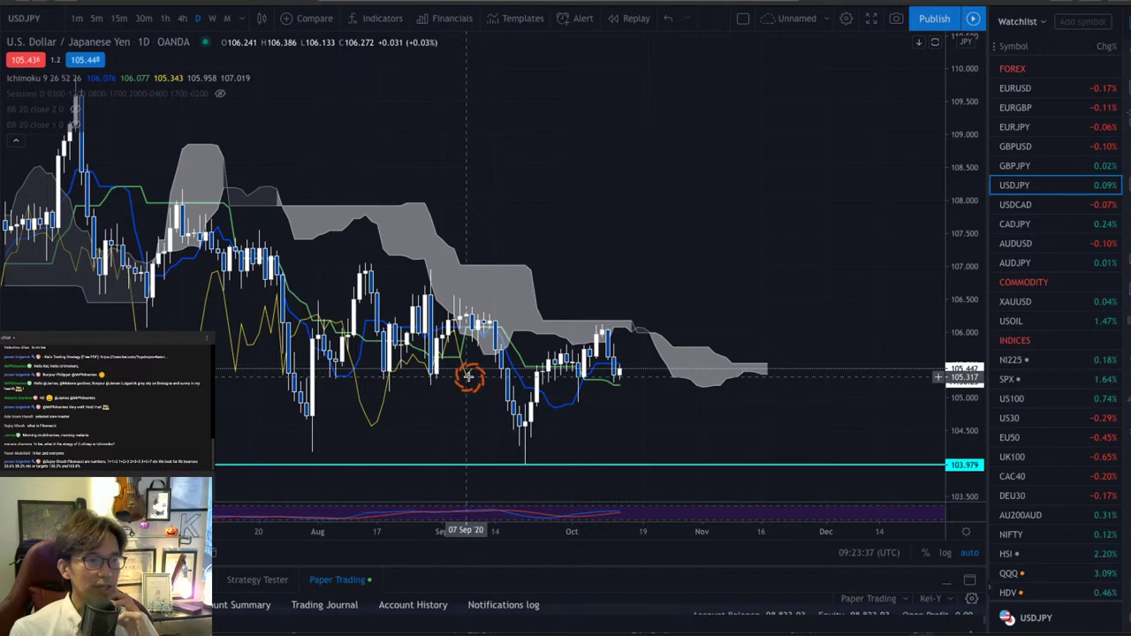
key("Down")
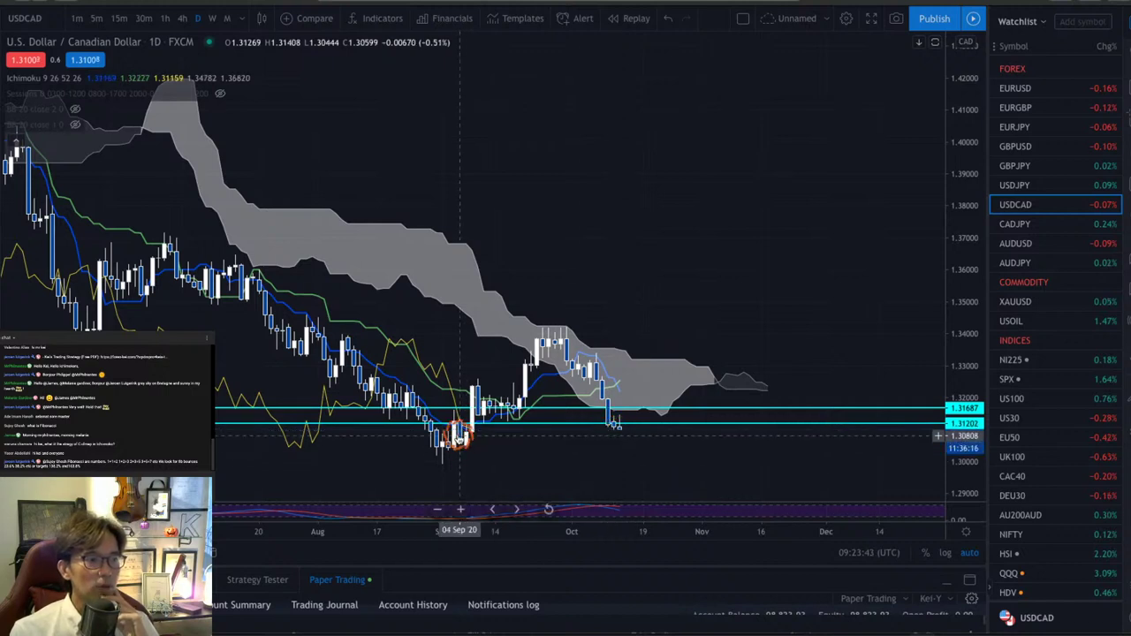
left_click(597, 393)
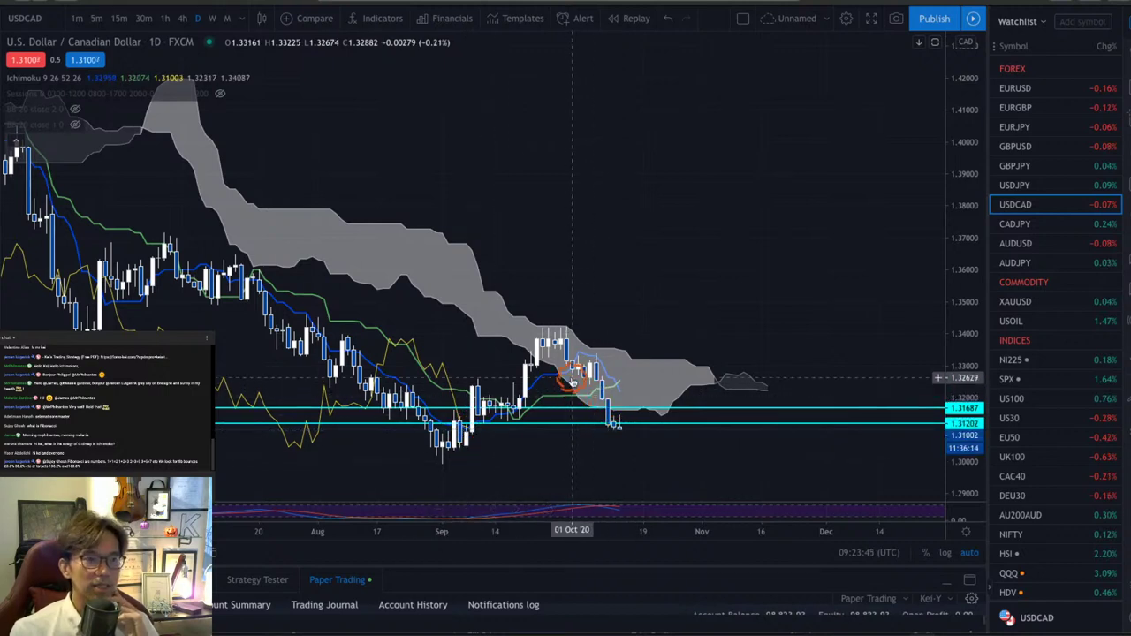
left_click(754, 322)
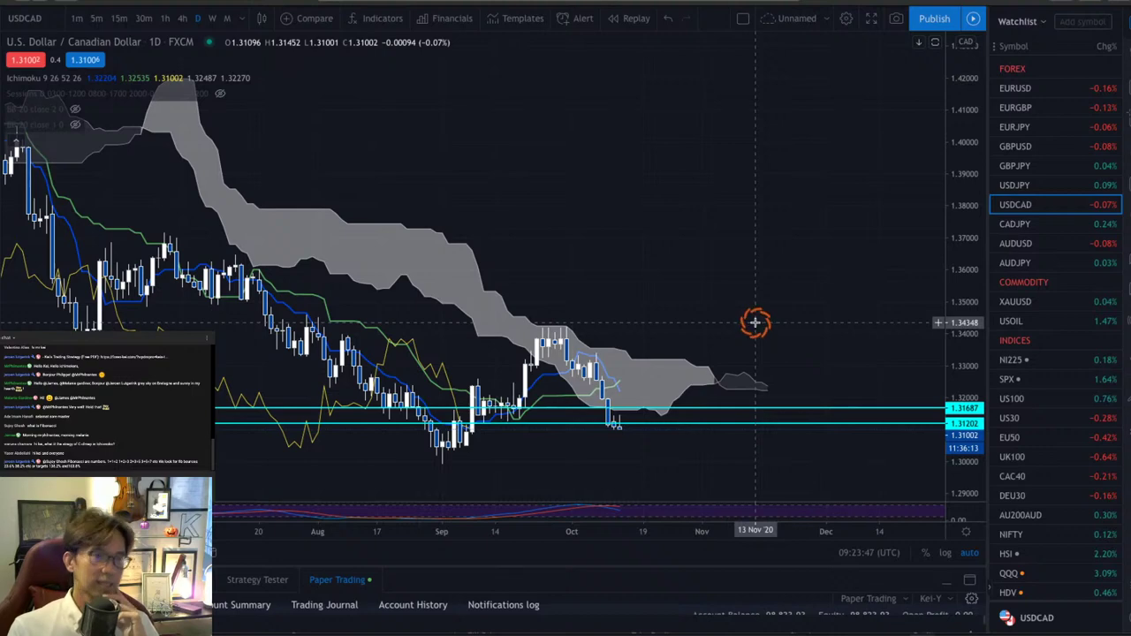
- Review the daily Ichimoku charts of CADJPY, AUDUSD and AUDJPY, including AUDJPY's earlier time cycles
key("space")
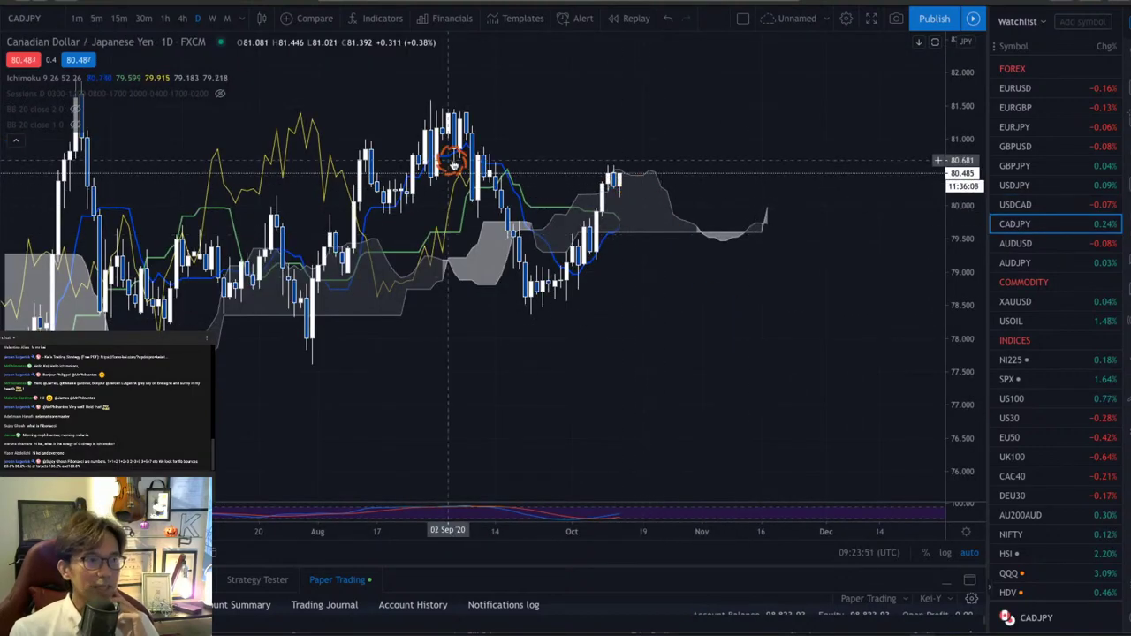
key("space")
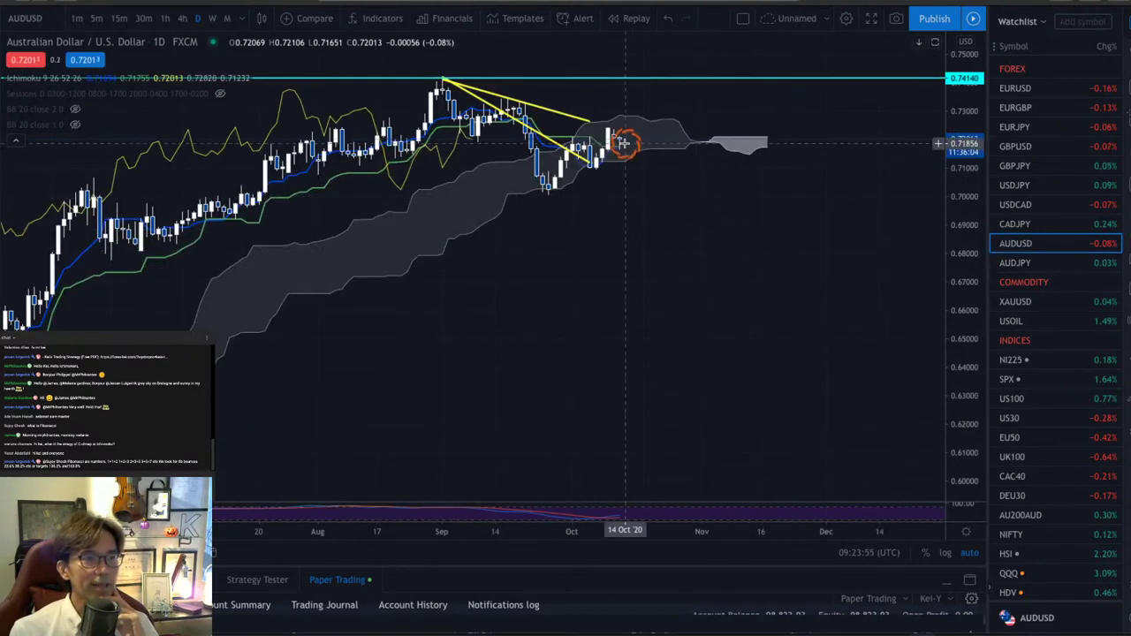
key("space")
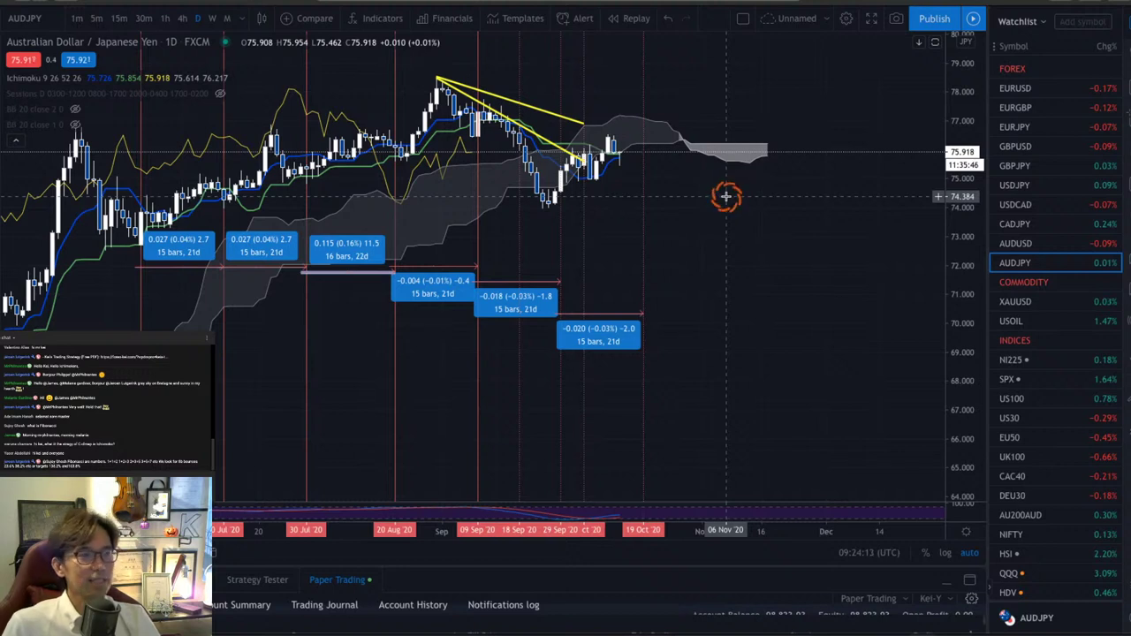
left_click_drag(726, 196, 829, 228)
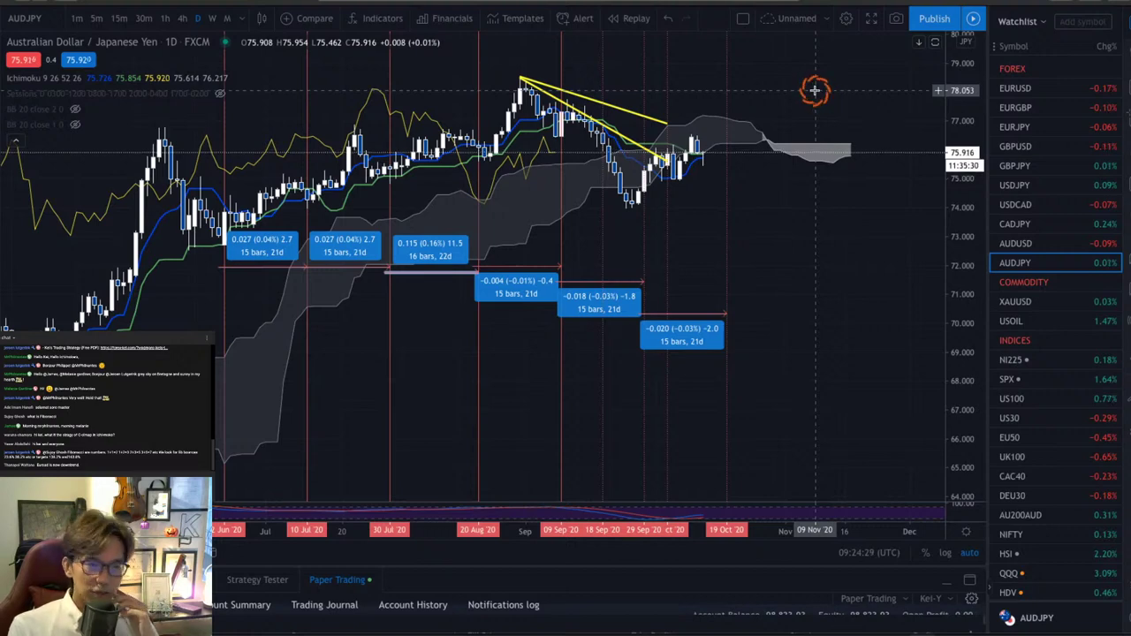
- Switch to the Currency Strength Chart web page and circle the latest stretch of the NZD line
key("ctrl+Right")
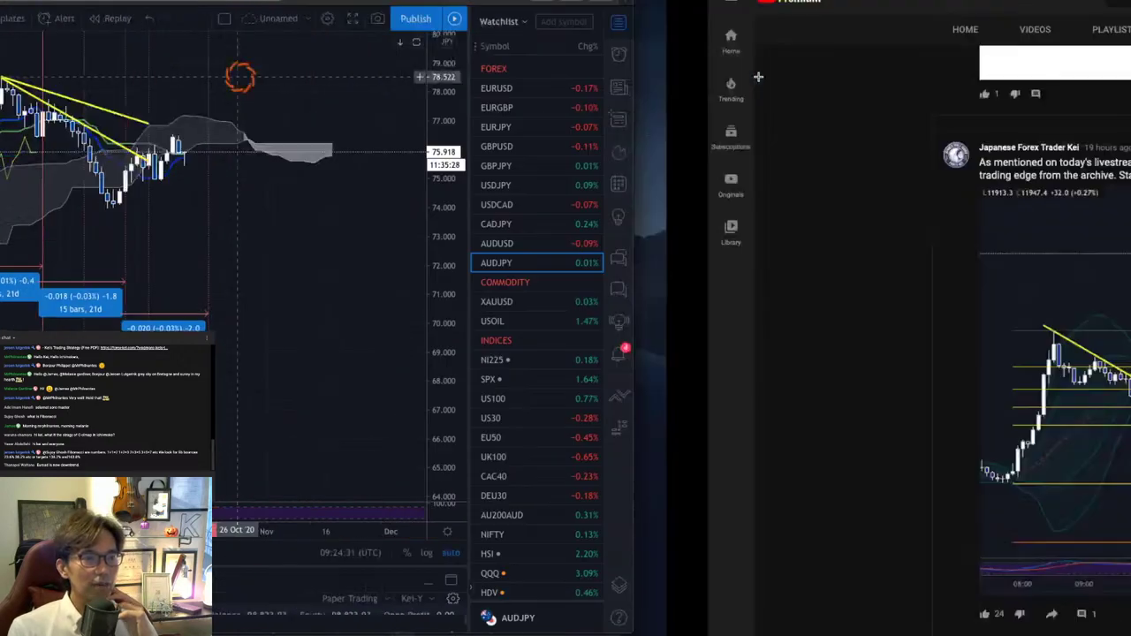
key("ctrl+Right")
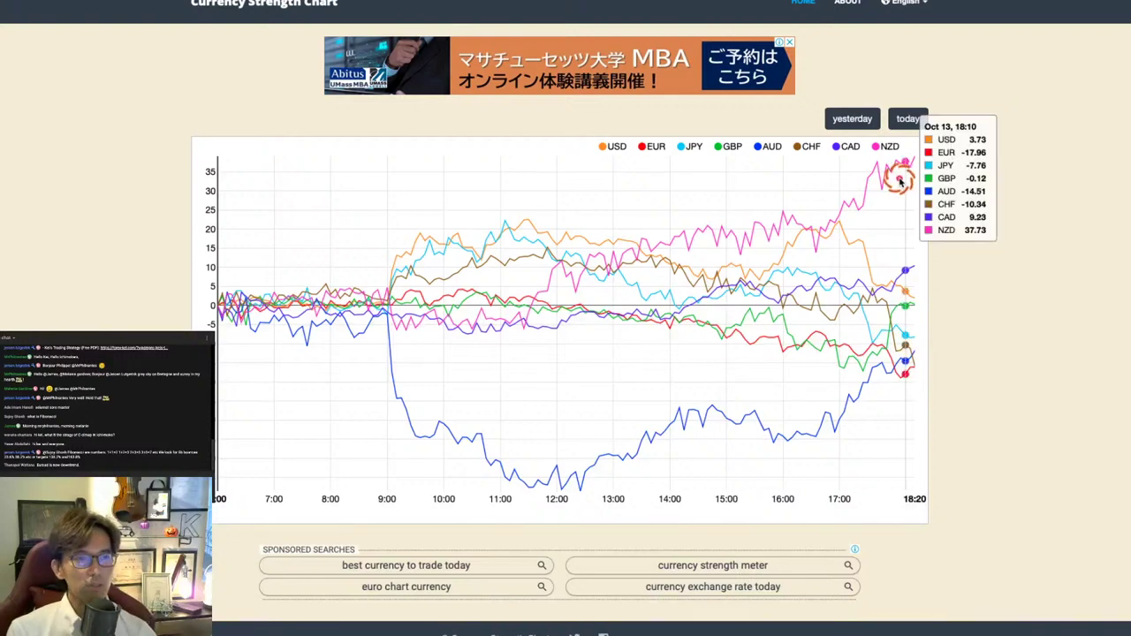
mouse_move(902, 196)
left_mouse_down()
mouse_move(856, 181)
mouse_move(934, 153)
mouse_move(911, 210)
left_mouse_up()
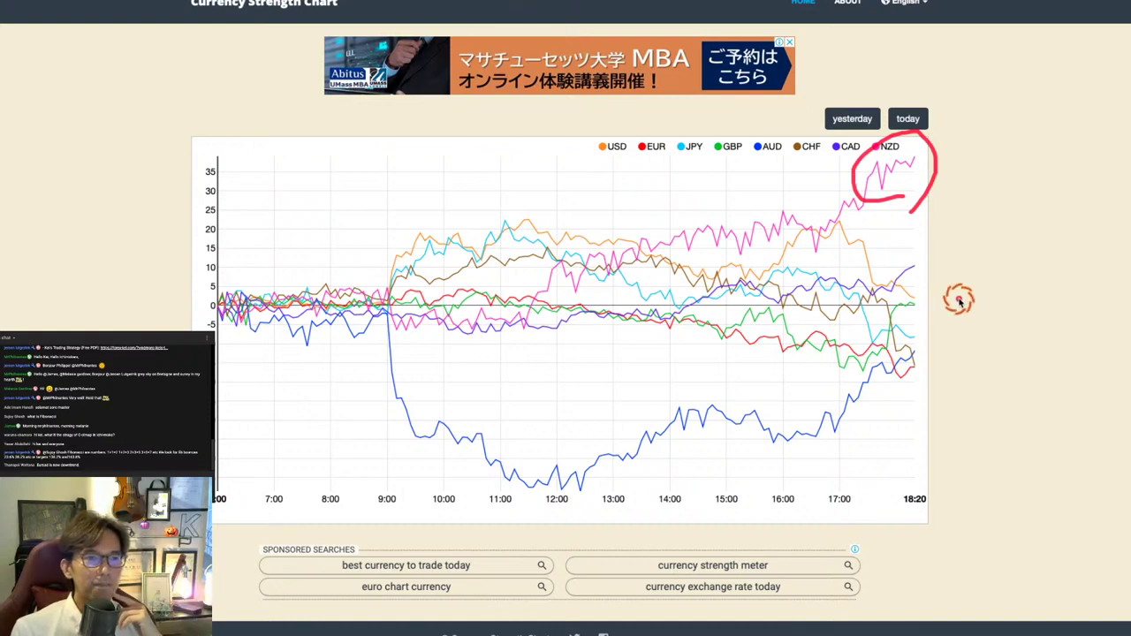
- Point out the ends of the USD, CHF and GBP lines with arrows labelled U, C and G, and clear the annotations
left_click_drag(993, 284, 920, 300)
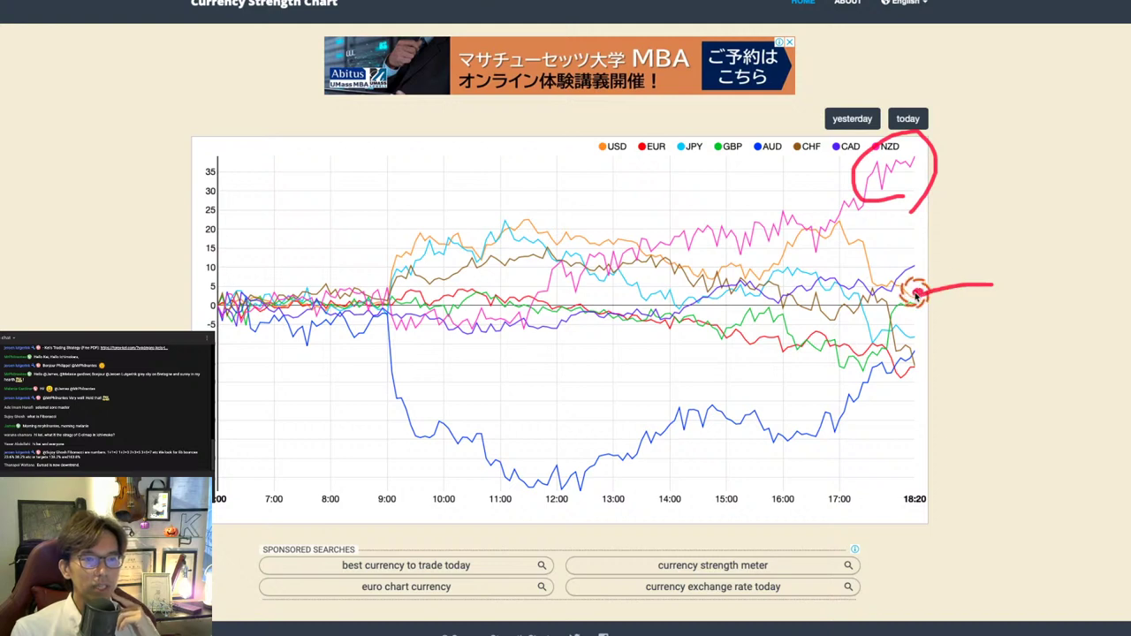
mouse_move(999, 278)
left_mouse_down()
mouse_move(1005, 301)
mouse_move(1021, 276)
left_mouse_up()
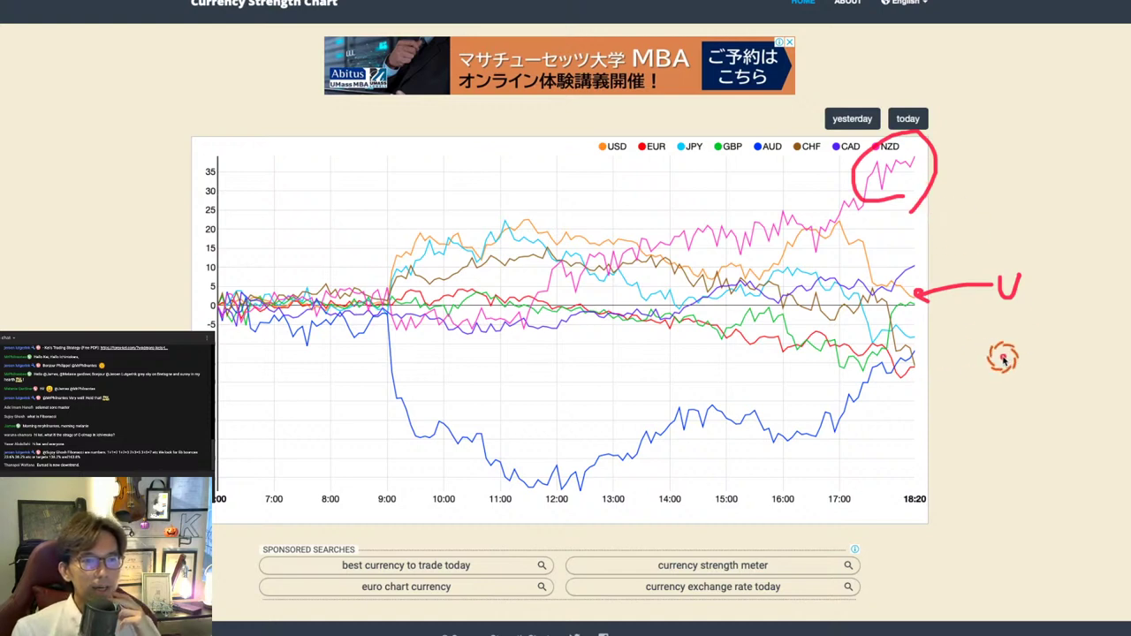
mouse_move(1019, 357)
left_mouse_down()
mouse_move(912, 349)
mouse_move(921, 357)
left_mouse_up()
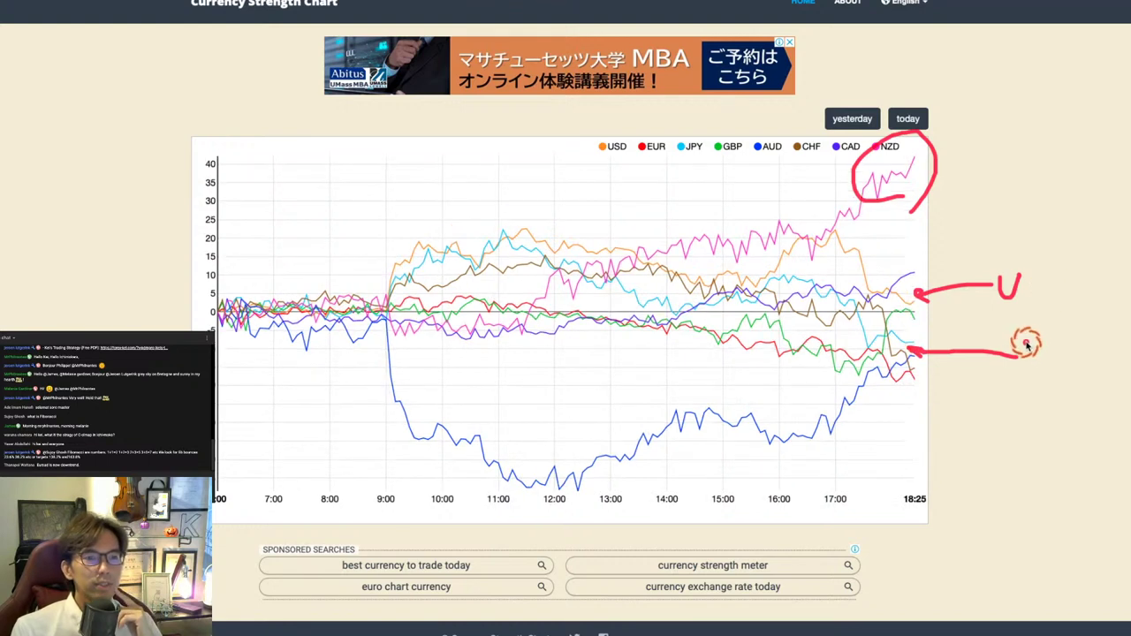
mouse_move(1041, 342)
left_mouse_down()
mouse_move(1025, 366)
mouse_move(1048, 371)
left_mouse_up()
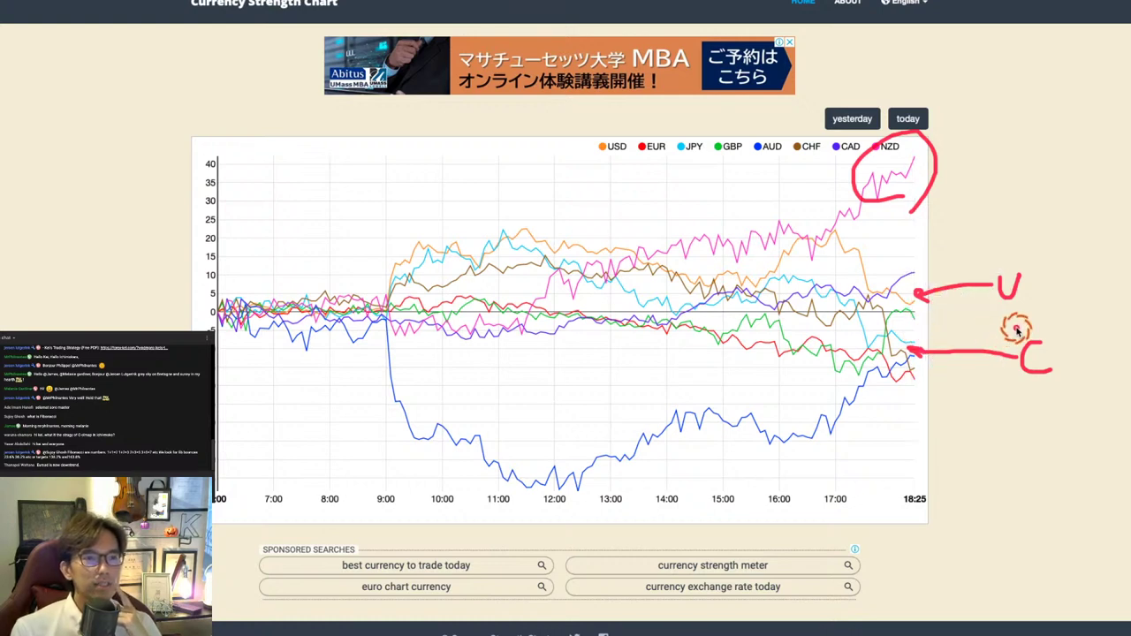
left_click_drag(1017, 328, 937, 326)
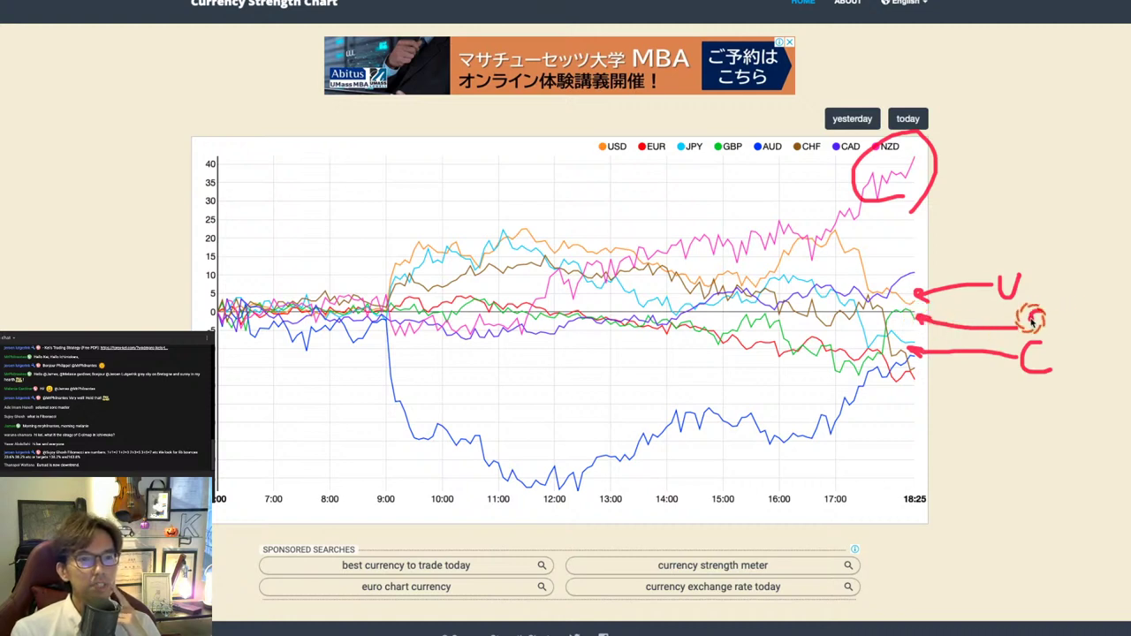
mouse_move(1033, 321)
left_mouse_down()
mouse_move(1064, 320)
mouse_move(1055, 328)
left_mouse_up()
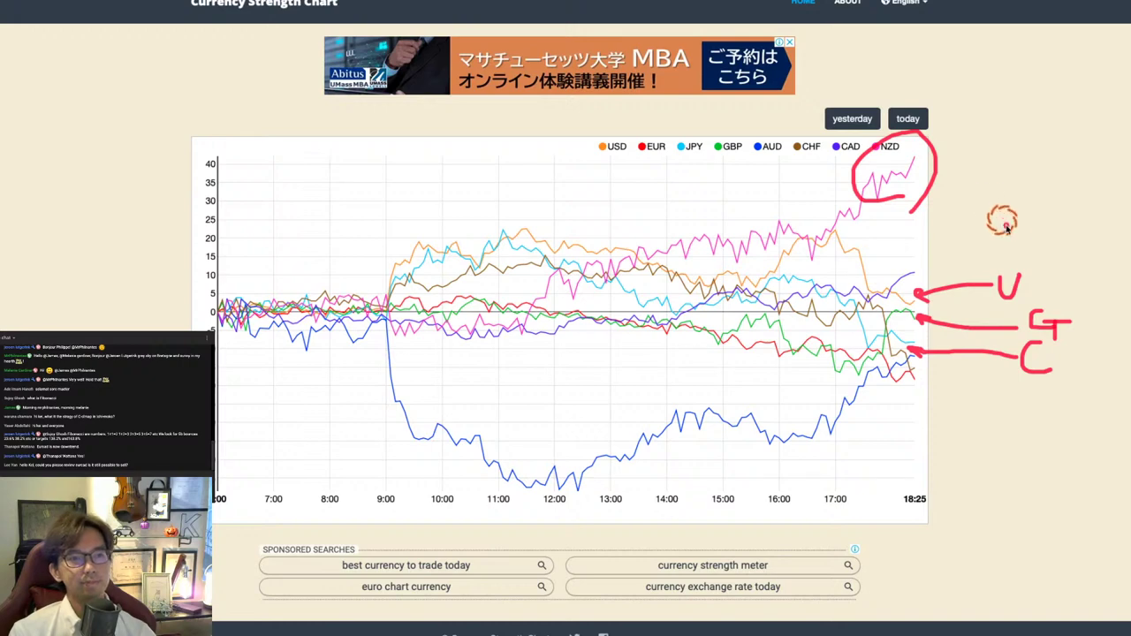
key("Escape")
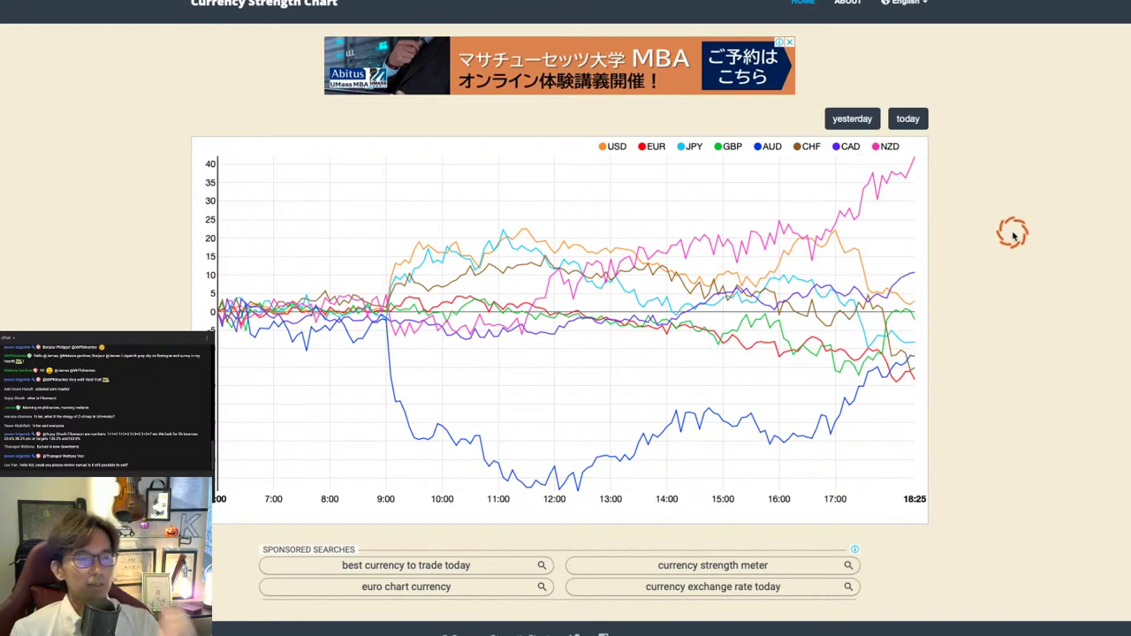
- Return to the TradingView charts, look at EURGBP on the daily timeframe, and go back to AUDJPY
key("super+Tab")
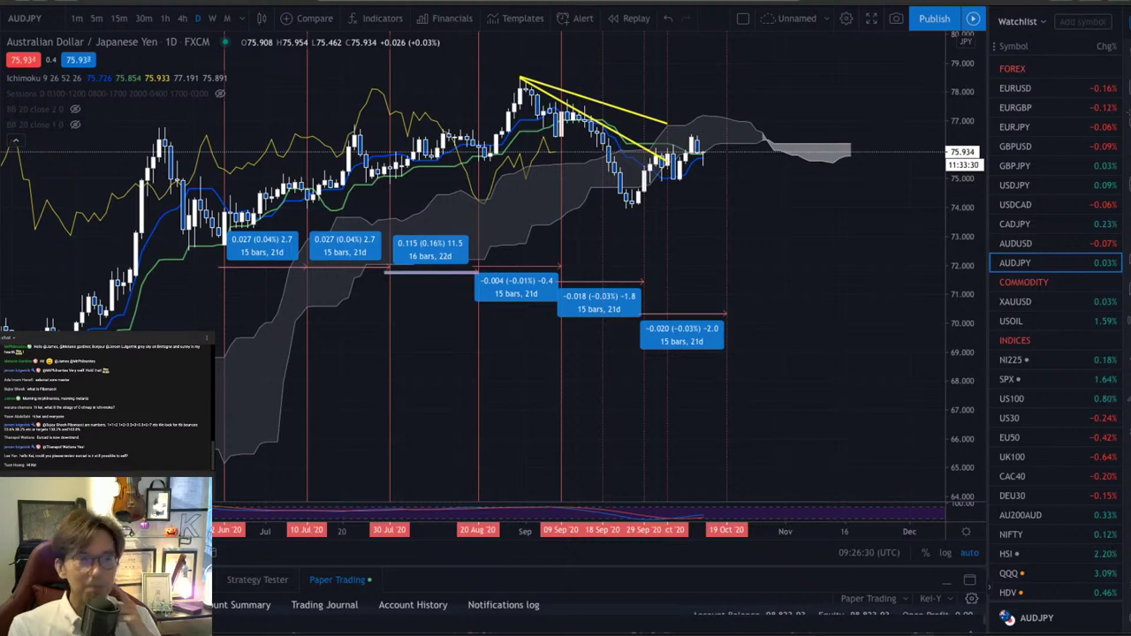
left_click(1013, 107)
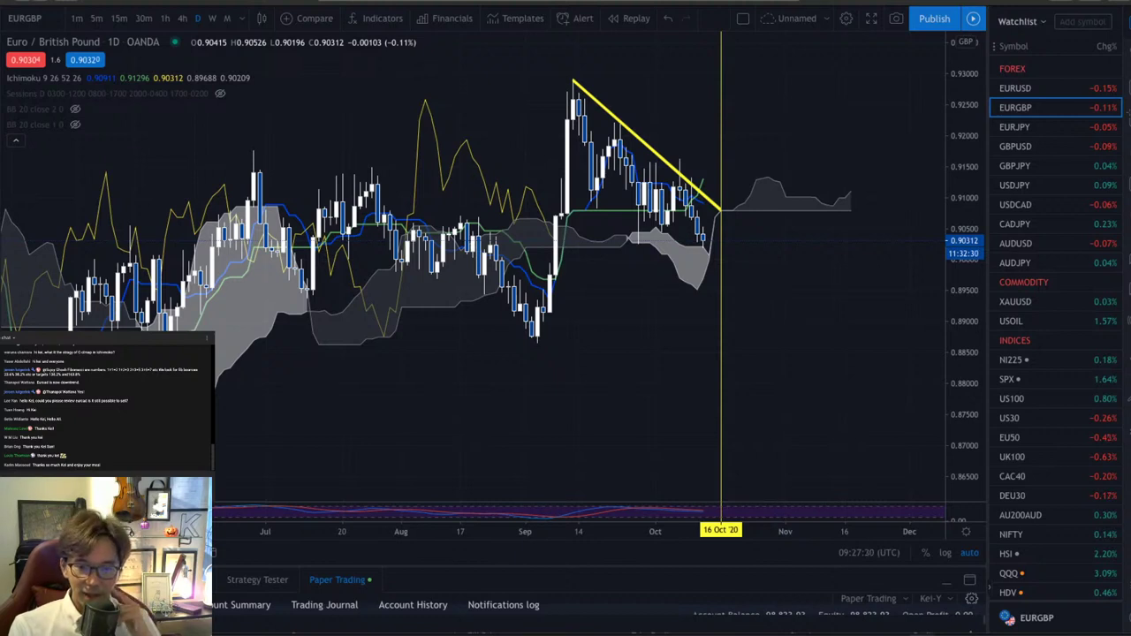
left_click(1013, 263)
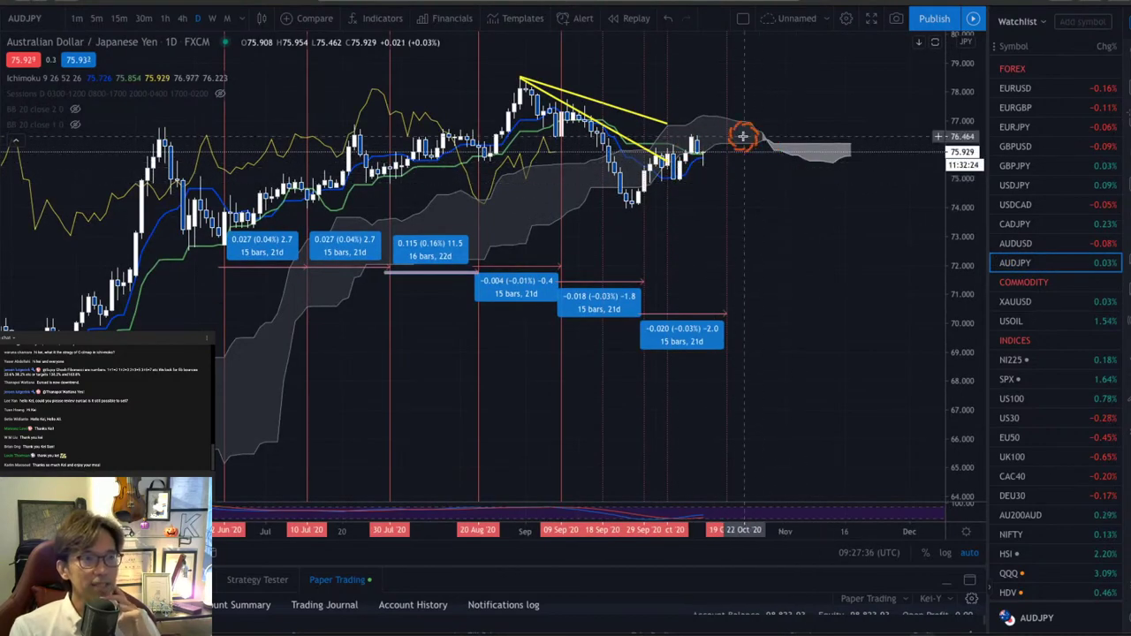
- Switch AUDJPY to the 4-hour timeframe, draw an upward arrow from the latest candles, and circle the area above the early-October low
left_click_drag(973, 240, 826, 335)
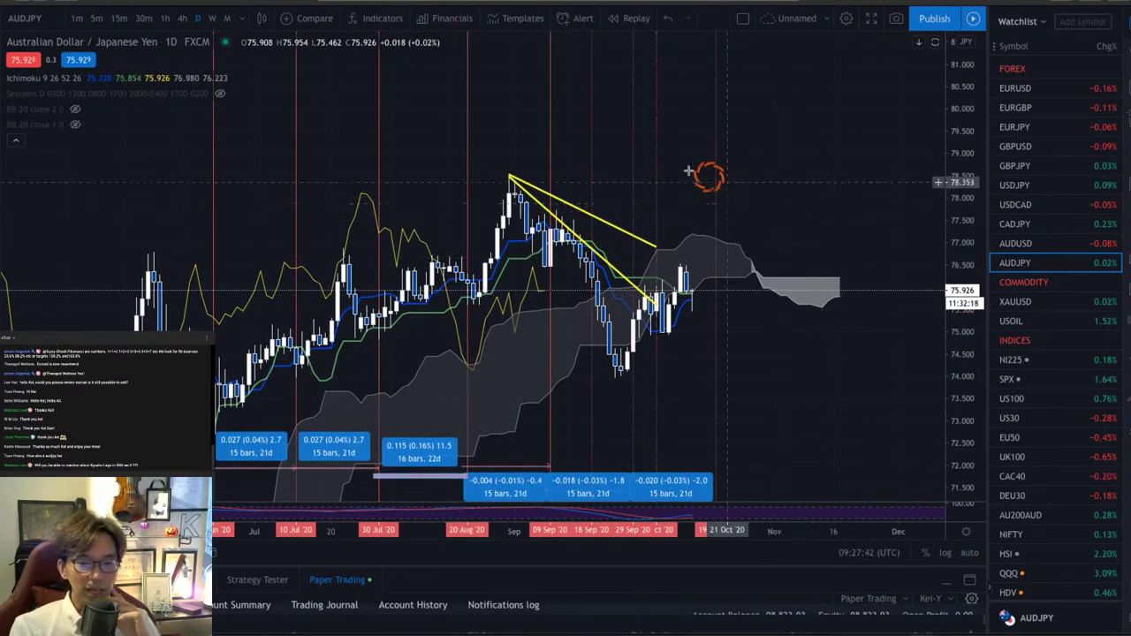
left_click(186, 18)
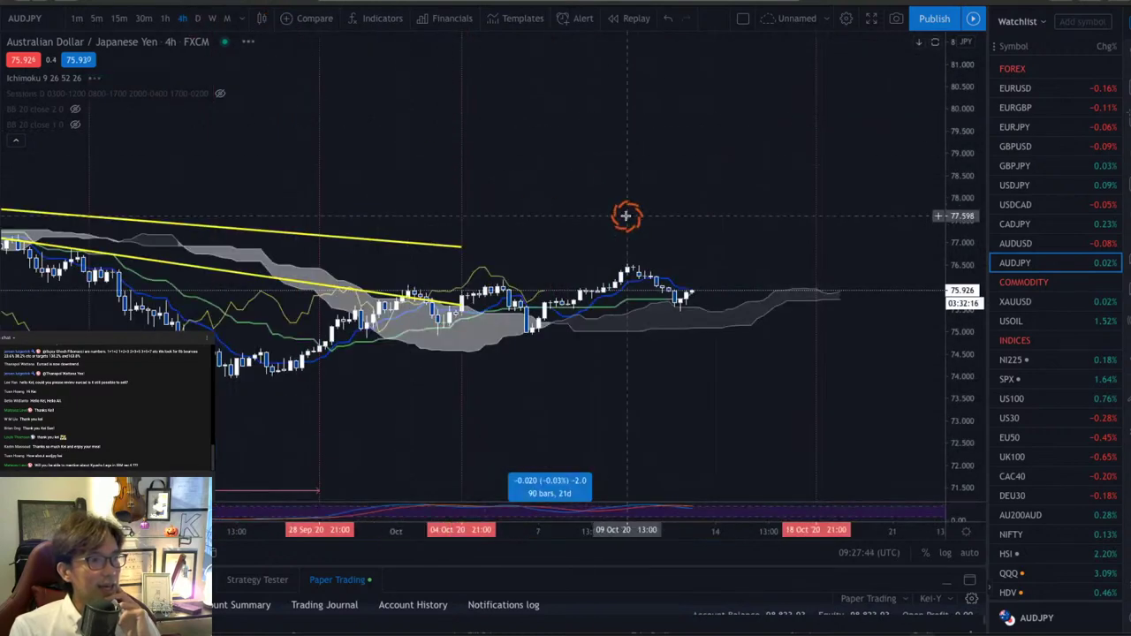
left_click_drag(949, 404, 886, 197)
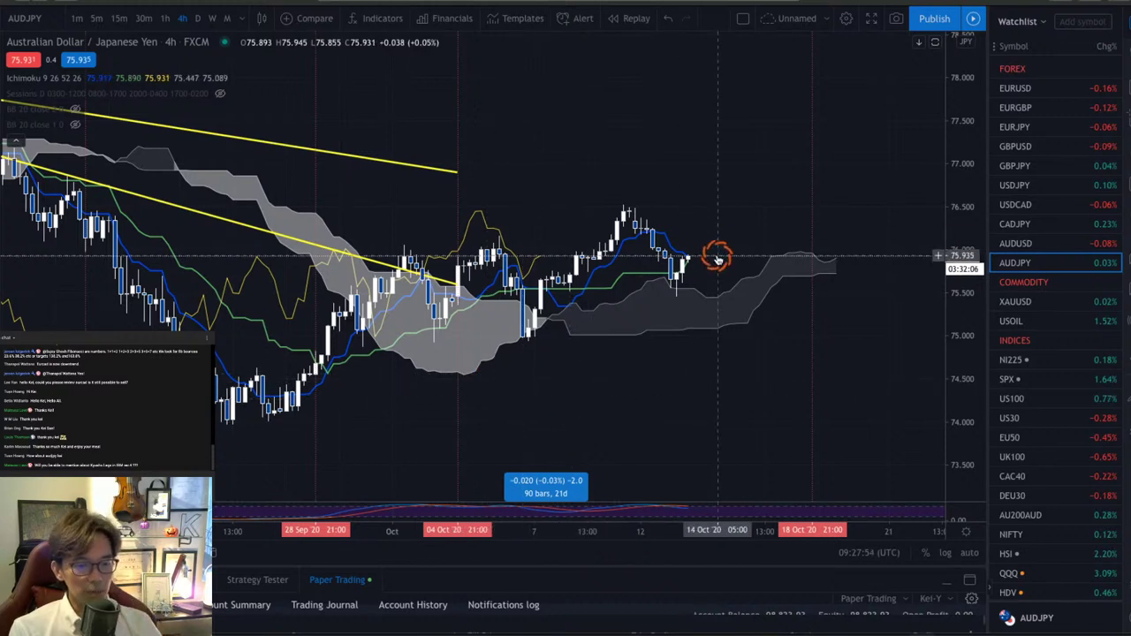
left_click_drag(679, 276, 742, 162)
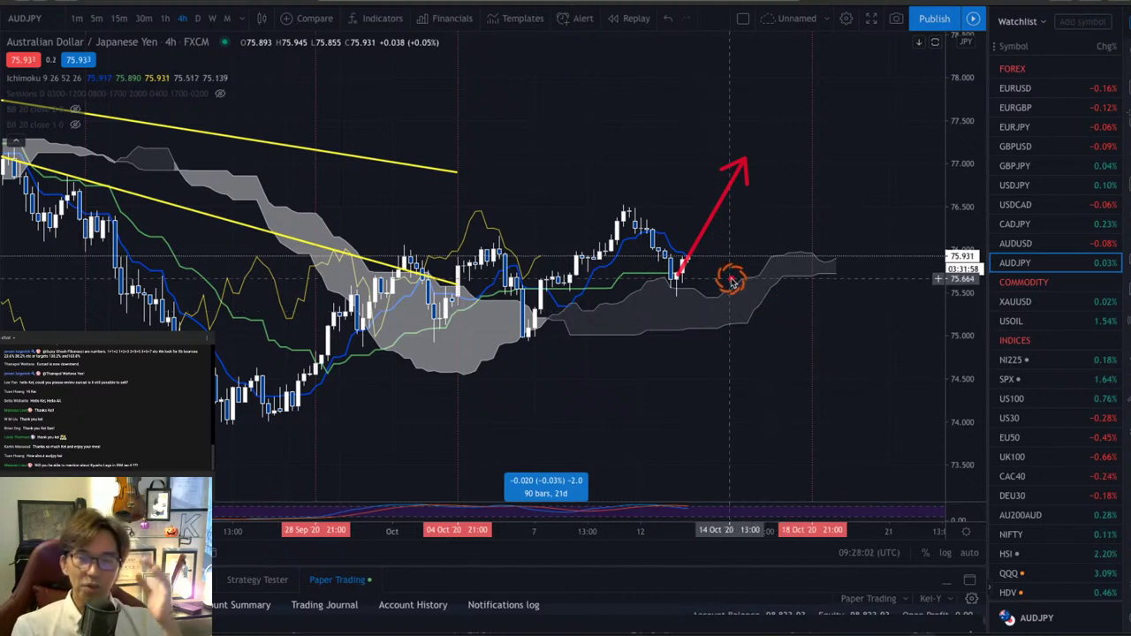
mouse_move(541, 283)
left_mouse_down()
mouse_move(517, 281)
mouse_move(520, 231)
mouse_move(559, 265)
mouse_move(541, 285)
left_mouse_up()
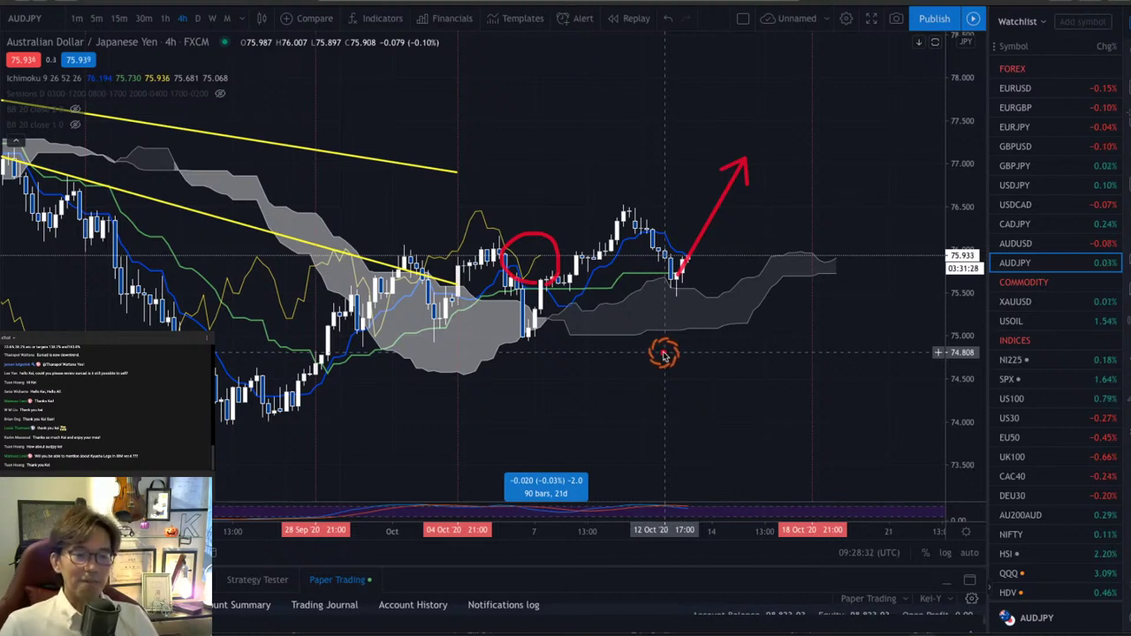
- Switch to the Japanese Forex Trader Kei website and open the Ichimoku Community page
key("ctrl+Right")
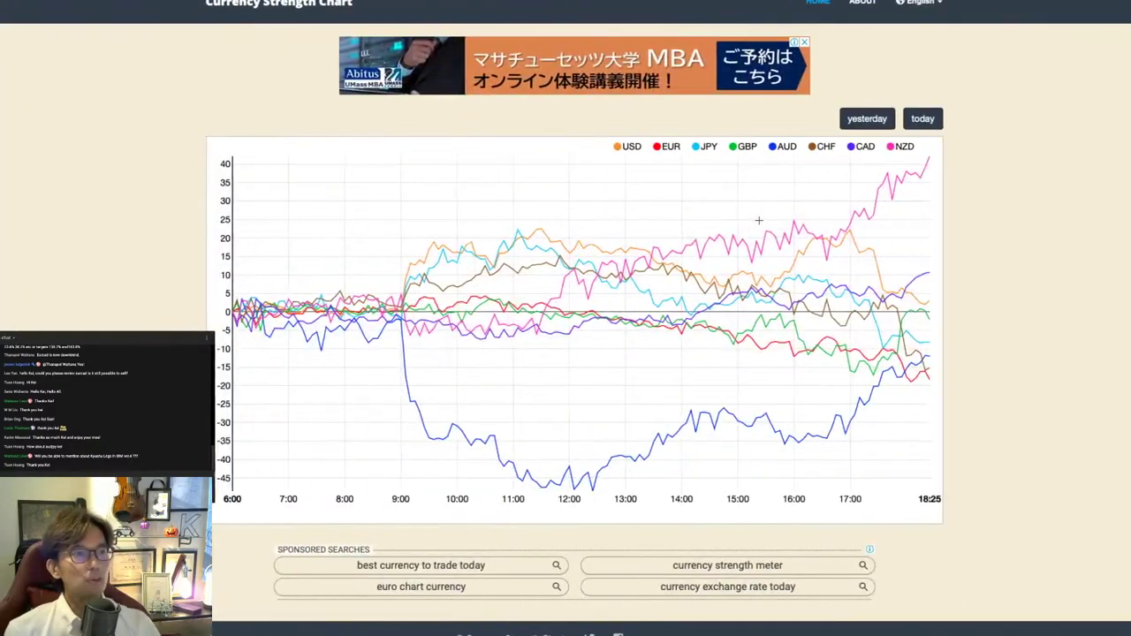
key("ctrl+Right")
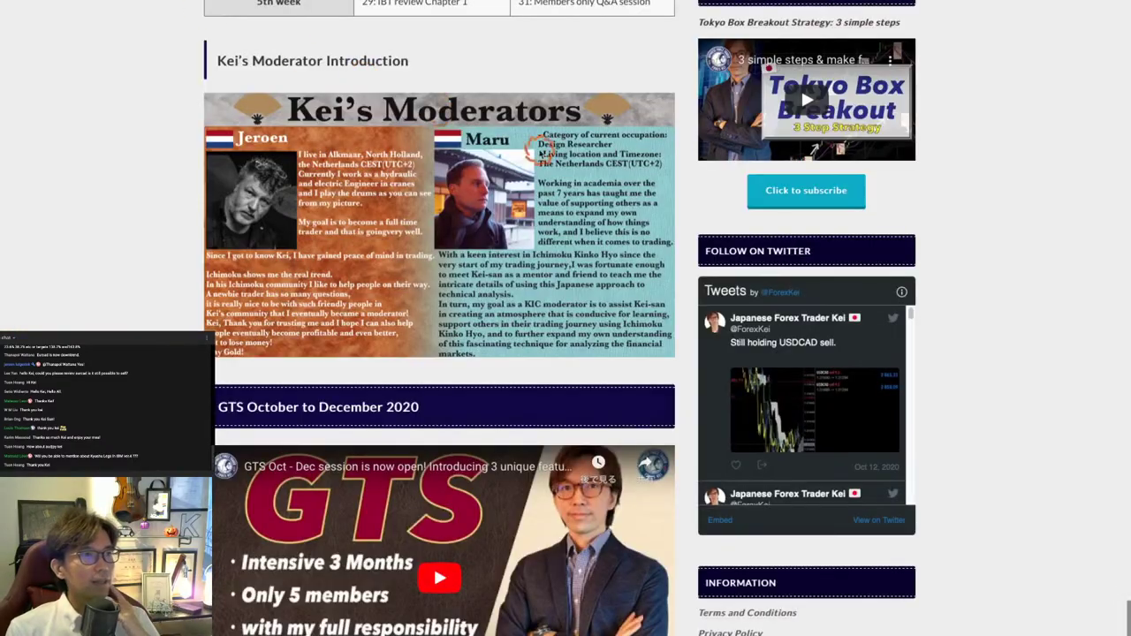
scroll(541, 150, "down", 10)
scroll(541, 150, "up", 15)
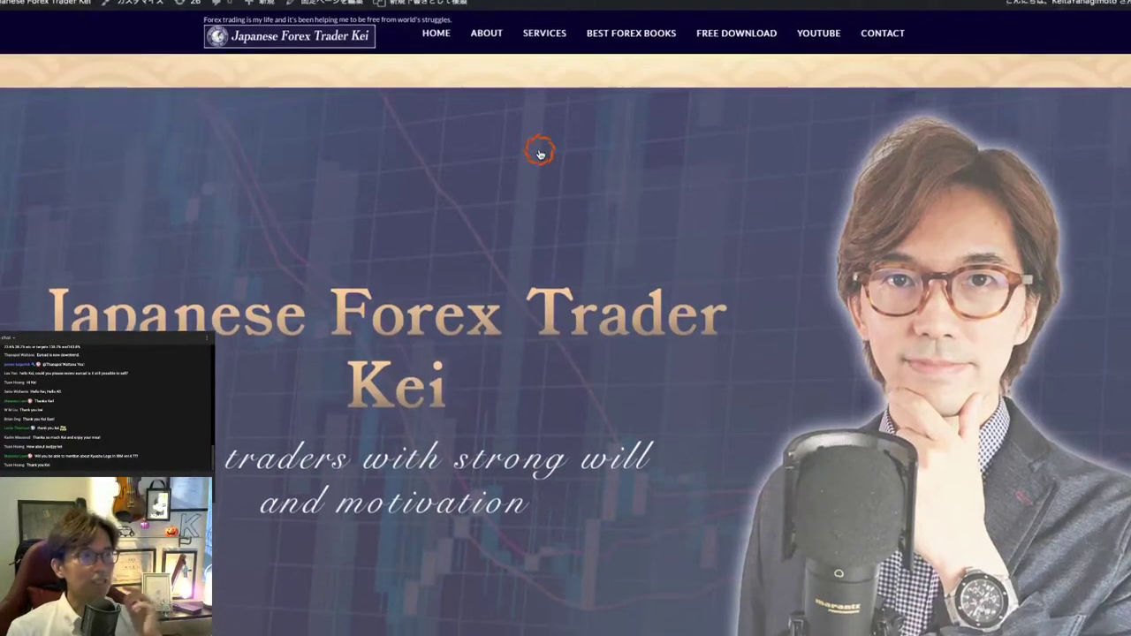
mouse_move(542, 33)
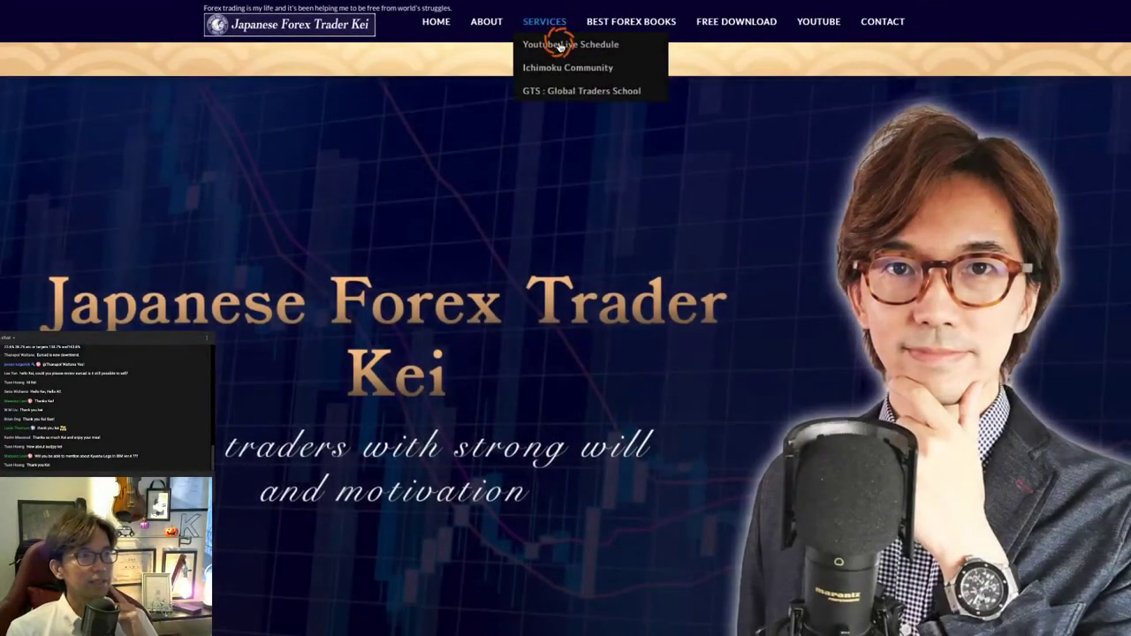
mouse_move(568, 74)
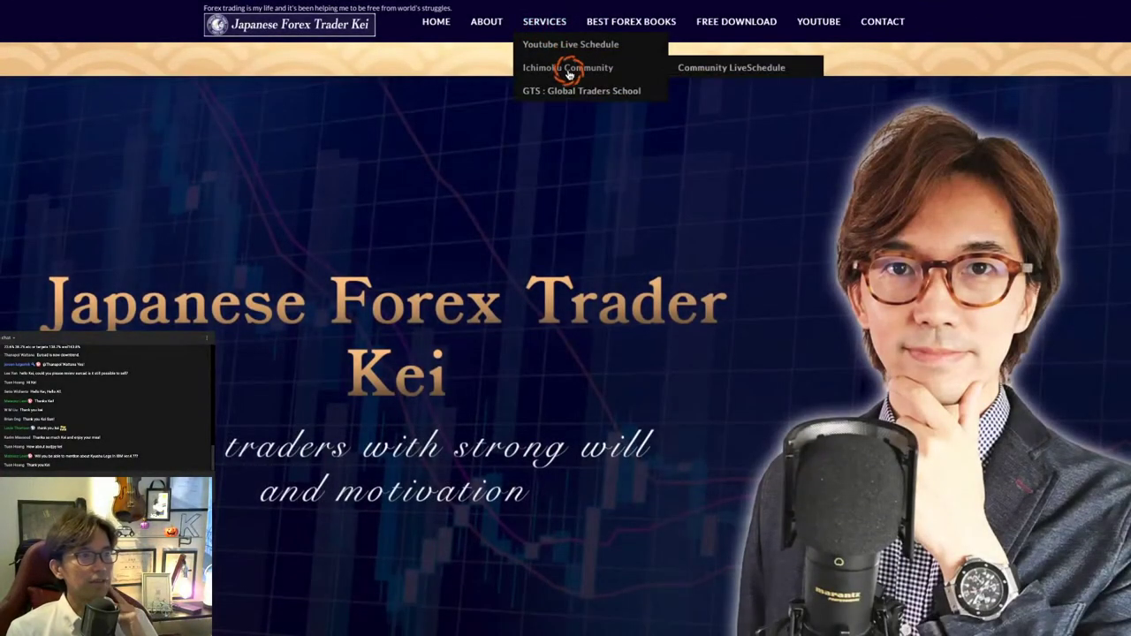
left_click(645, 92)
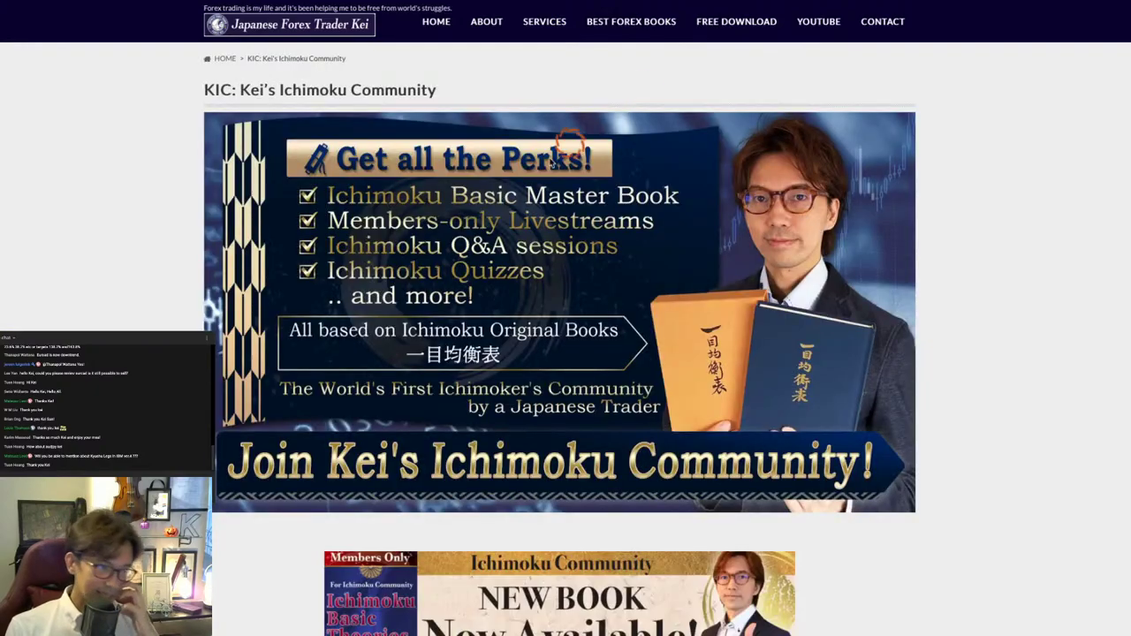
- Handwrite a 5 beside the Ichimoku Basic Master Book and a 3 beside the Ichimoku Basic Theories book in the special perks section
scroll(554, 451, "down", 20)
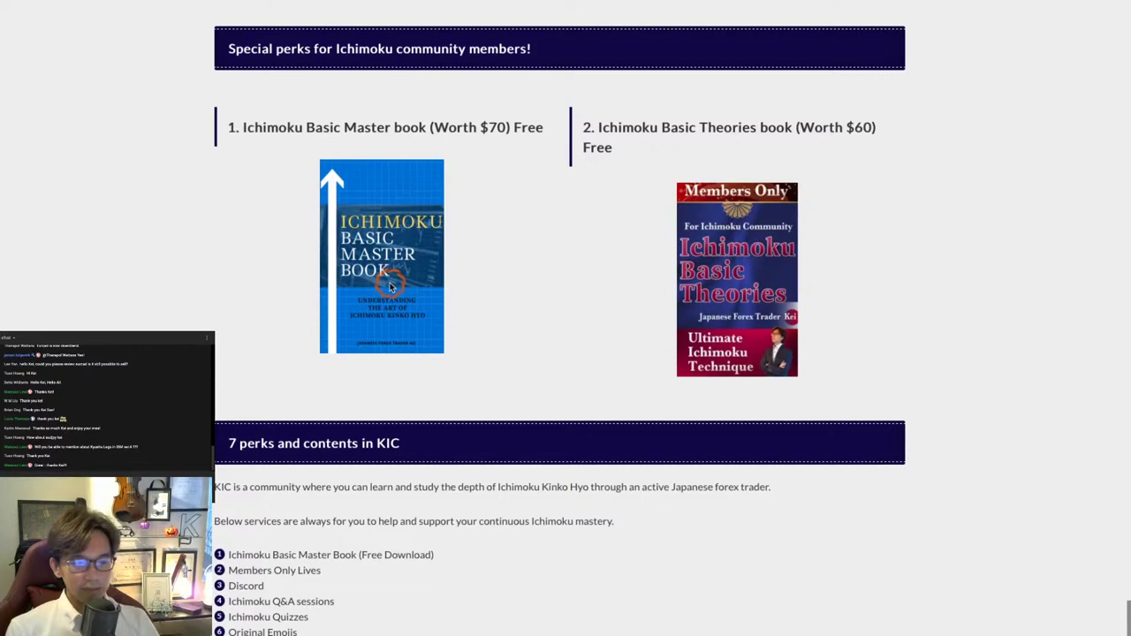
left_click(447, 301)
mouse_move(480, 207)
left_mouse_down()
mouse_move(462, 263)
mouse_move(489, 263)
mouse_move(464, 295)
left_mouse_up()
left_click_drag(480, 231, 515, 232)
left_click(257, 373)
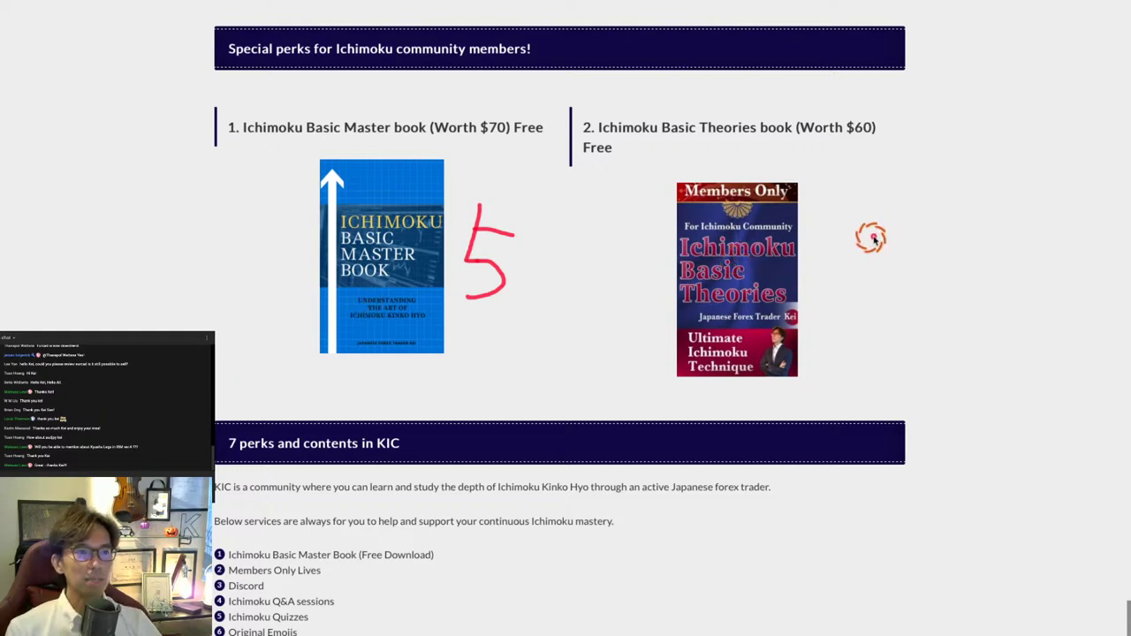
mouse_move(832, 224)
left_mouse_down()
mouse_move(833, 246)
mouse_move(869, 285)
mouse_move(836, 299)
left_mouse_up()
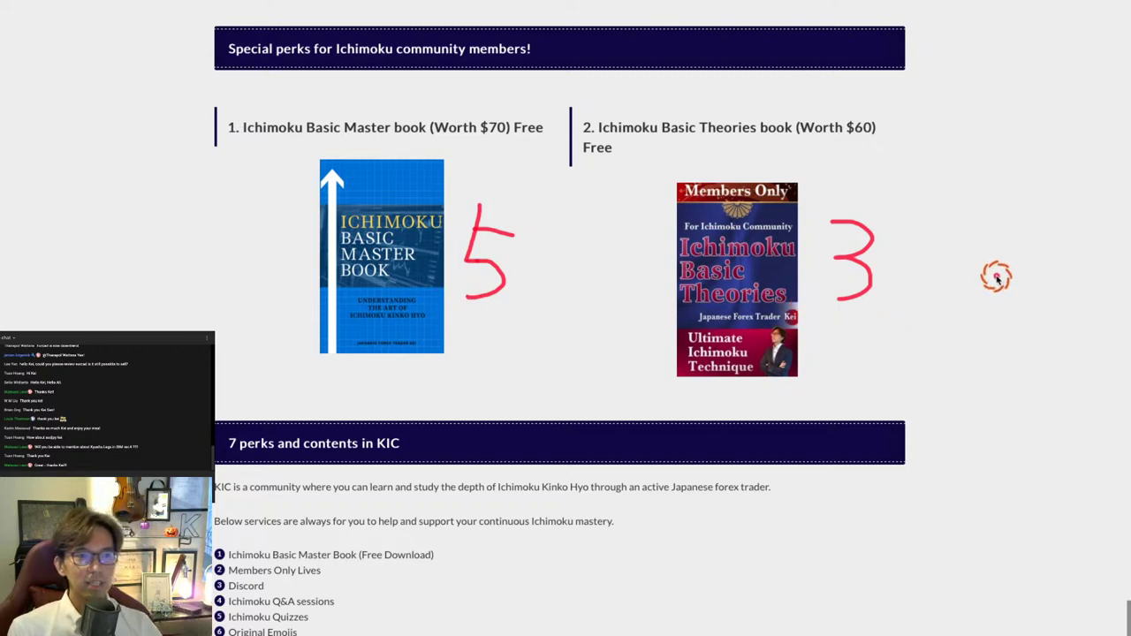
- Sketch an empty book-sized rectangle beside the handwritten 3, and clear all annotations
left_click_drag(977, 212, 977, 323)
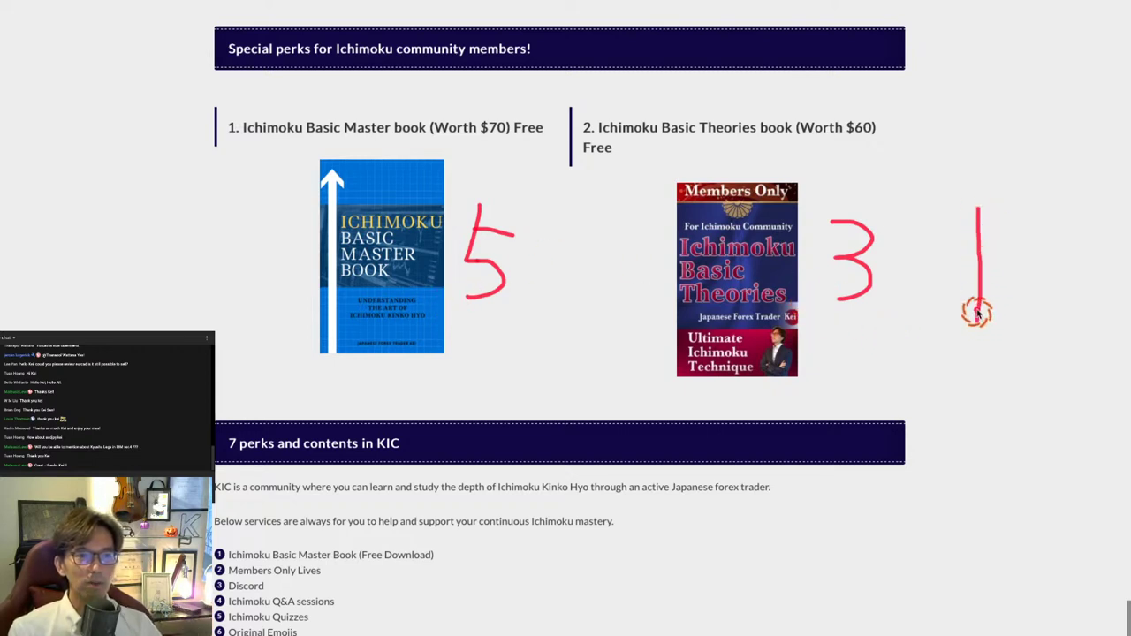
mouse_move(977, 210)
left_mouse_down()
mouse_move(1071, 197)
mouse_move(1081, 326)
mouse_move(977, 323)
left_mouse_up()
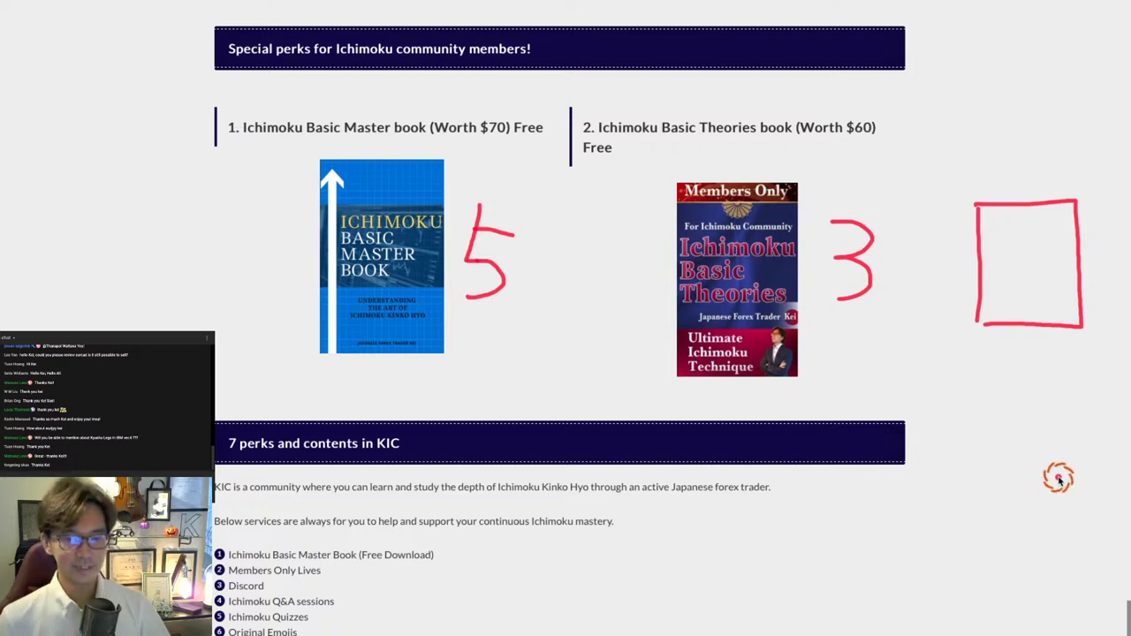
key("Escape")
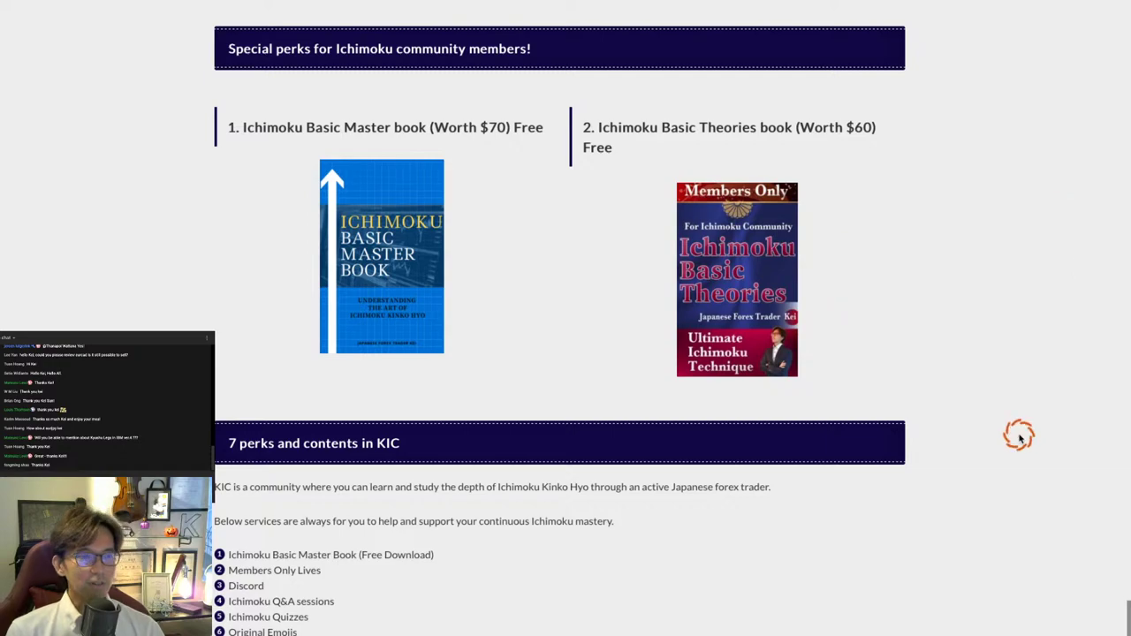
- Return to the website's home page and highlight entry 14, Bollinger Bands squeeze and expansion, in the monthly live schedule
scroll(572, 252, "up", 10)
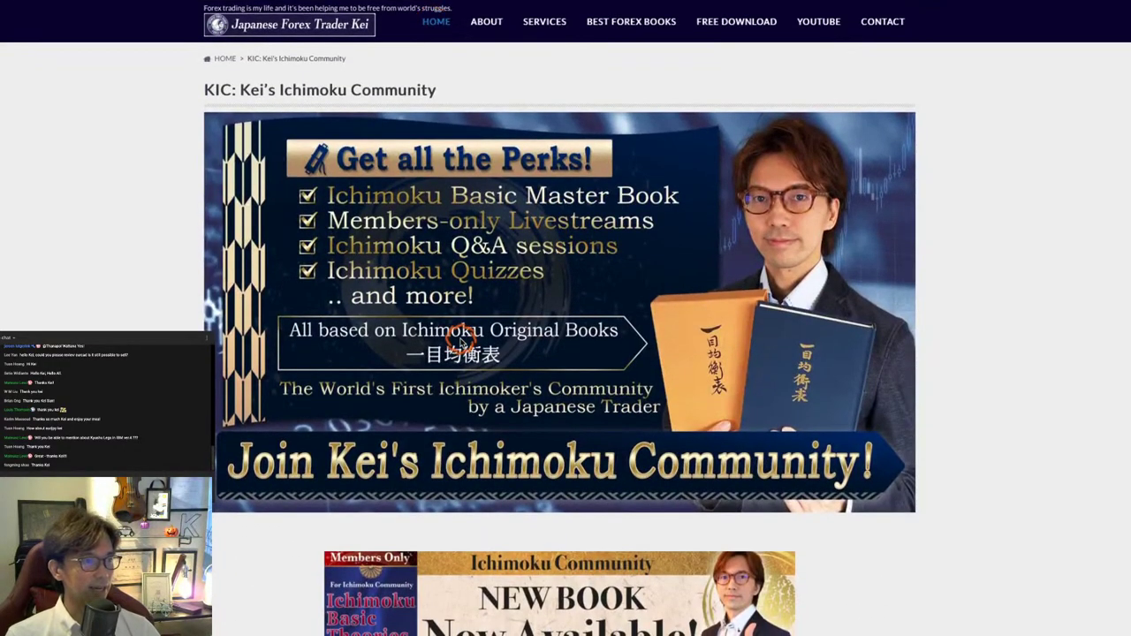
scroll(463, 338, "down", 10)
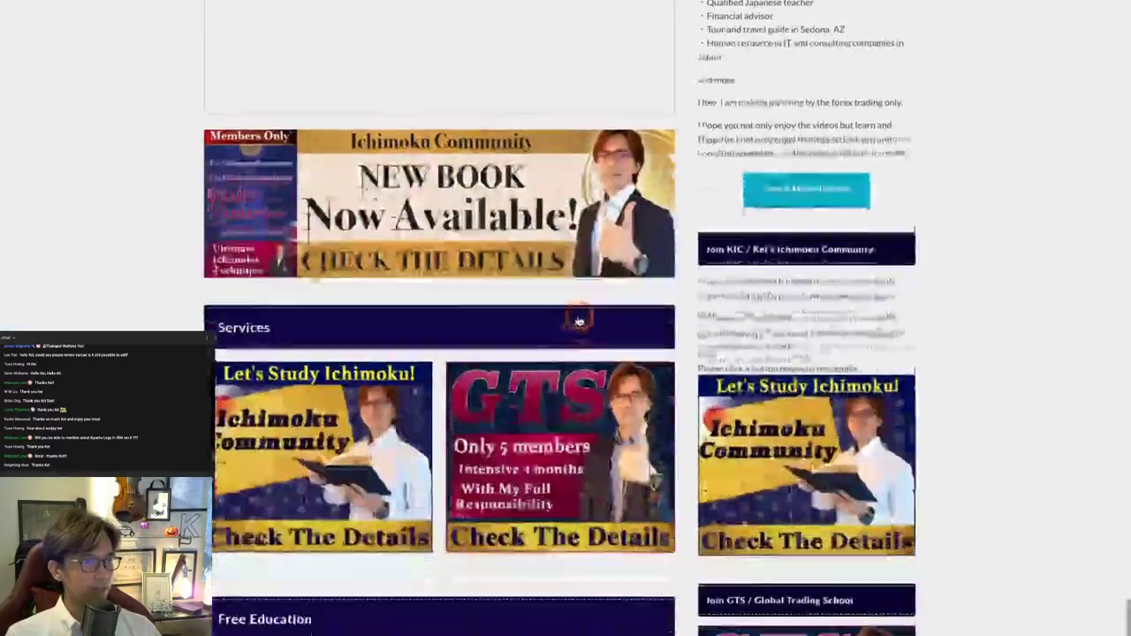
scroll(579, 320, "down", 10)
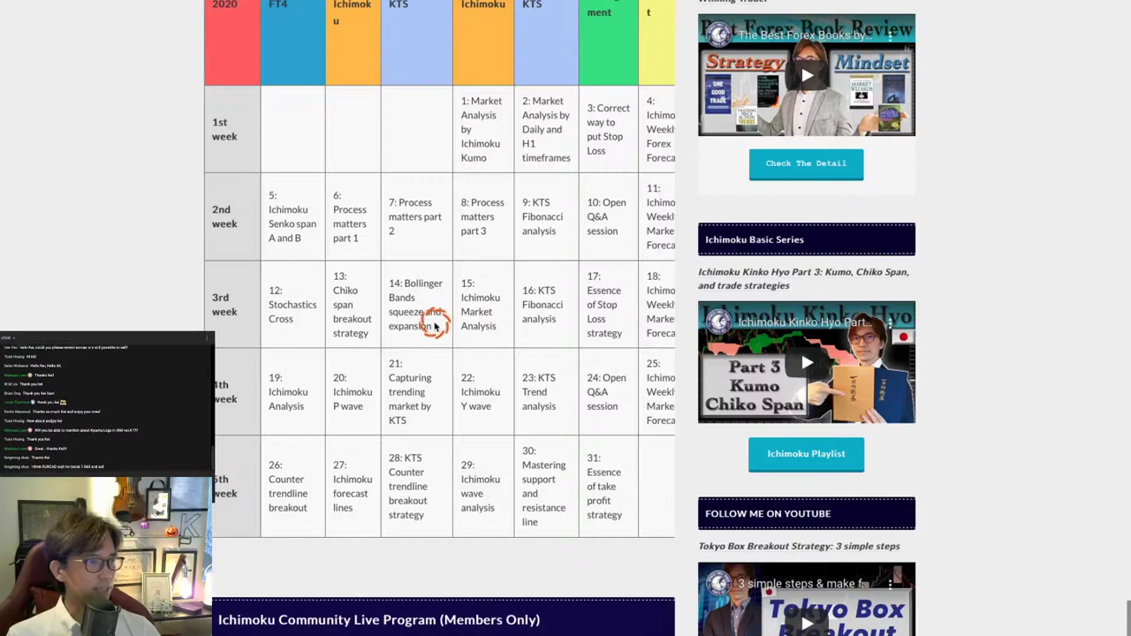
left_click_drag(439, 329, 402, 292)
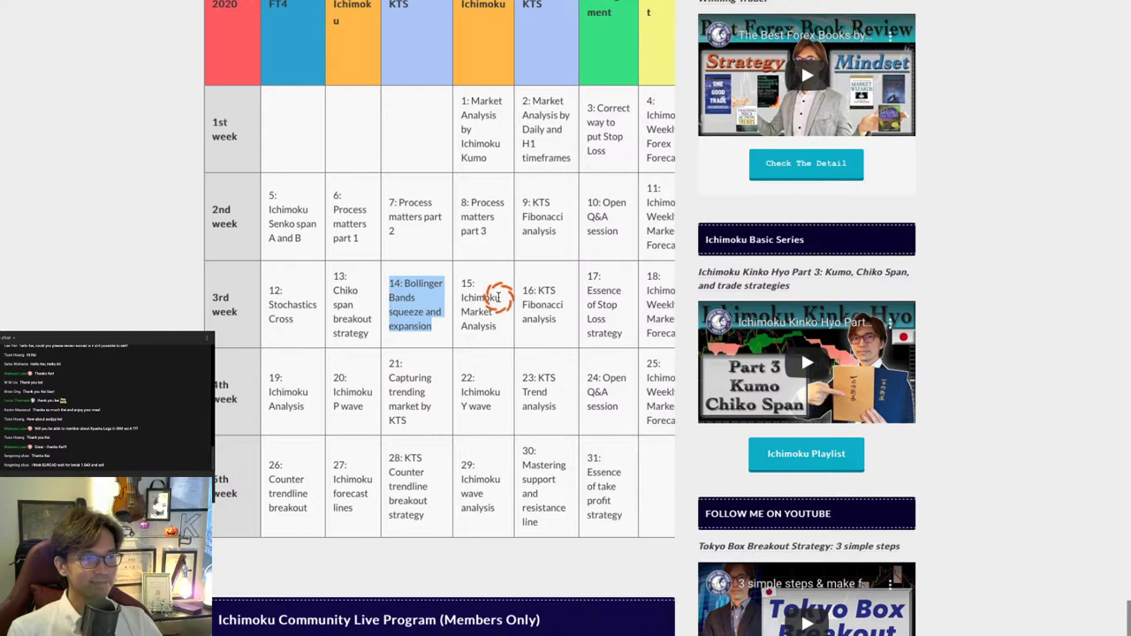
- Switch through the KTS document and the AUDJPY chart to the presentation's Welcome to Kei's Youtube Channel slide
key("alt+Tab")
key("alt+Tab")
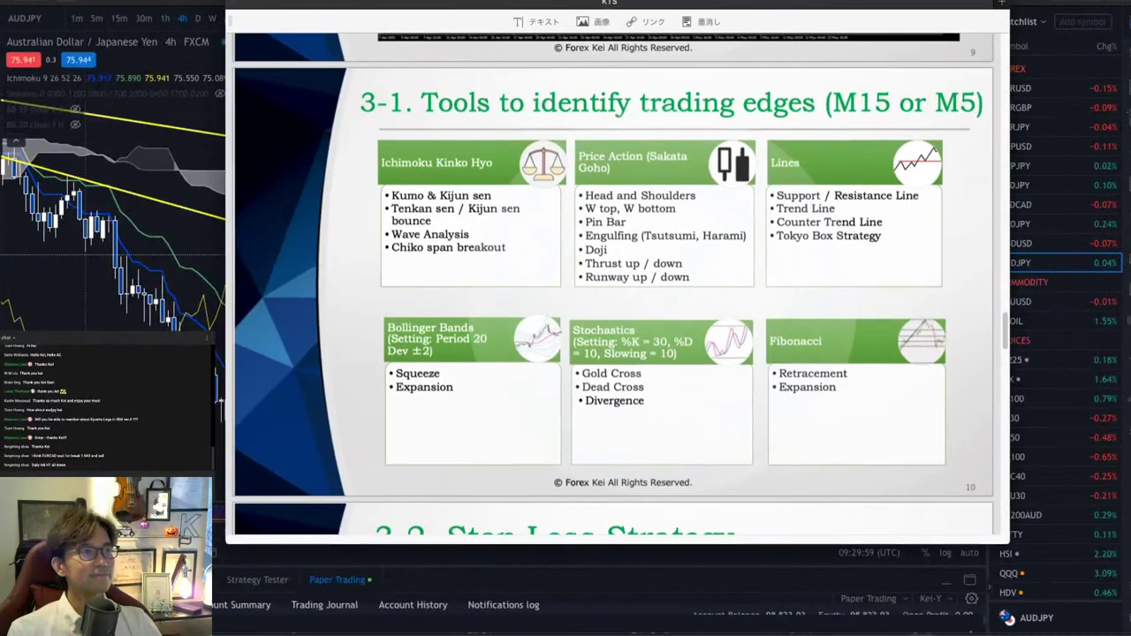
key("alt+Tab")
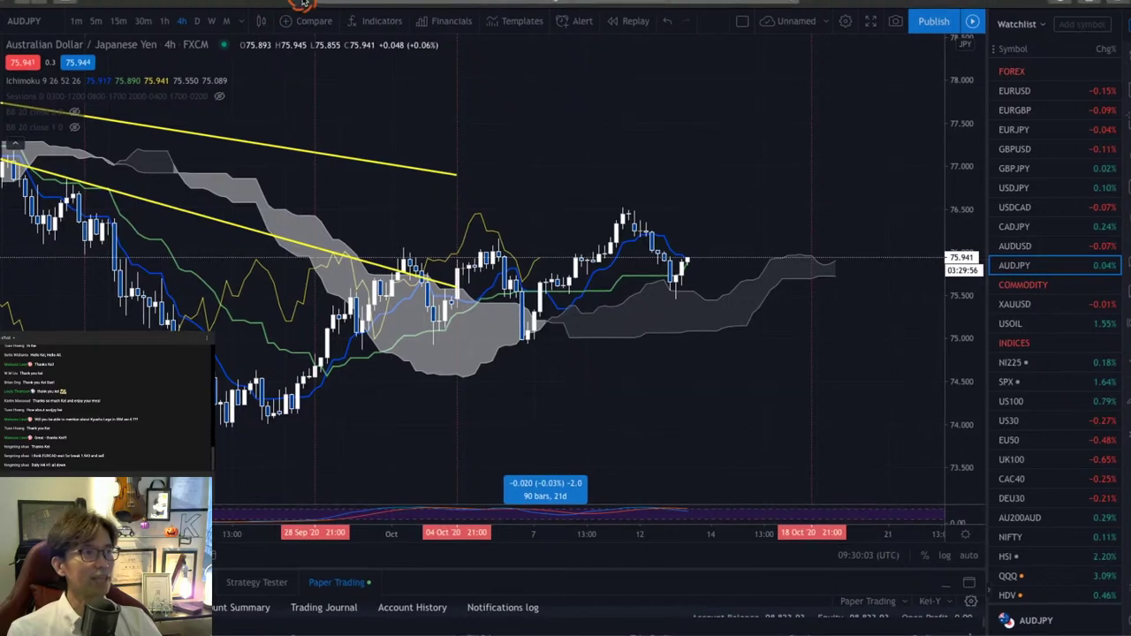
key("alt+Tab")
scroll(246, 369, "up", 3)
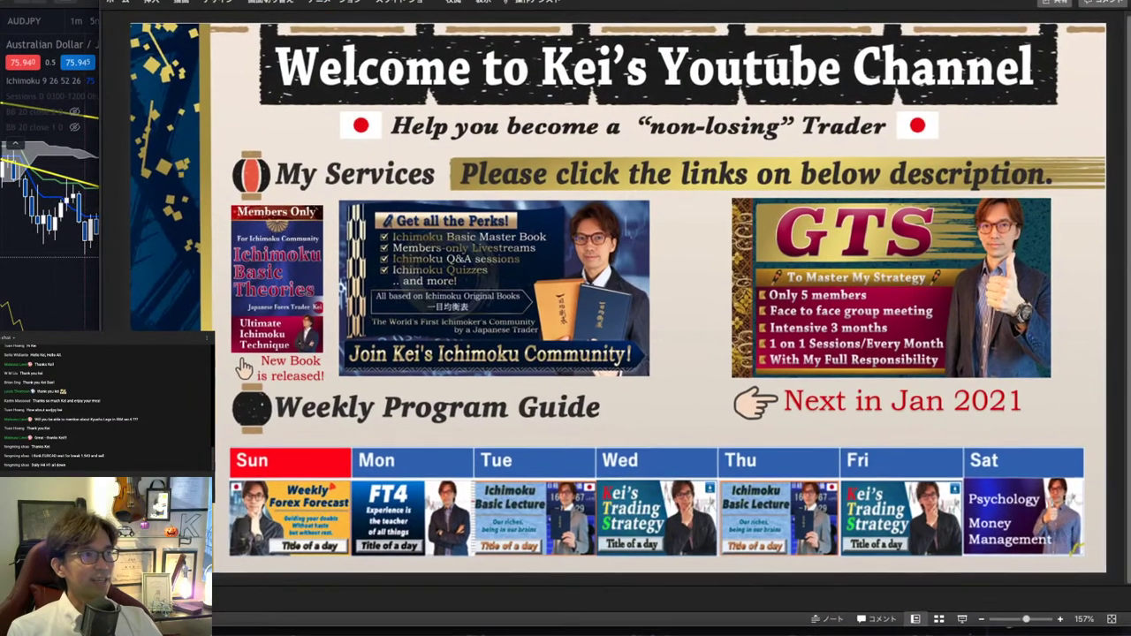